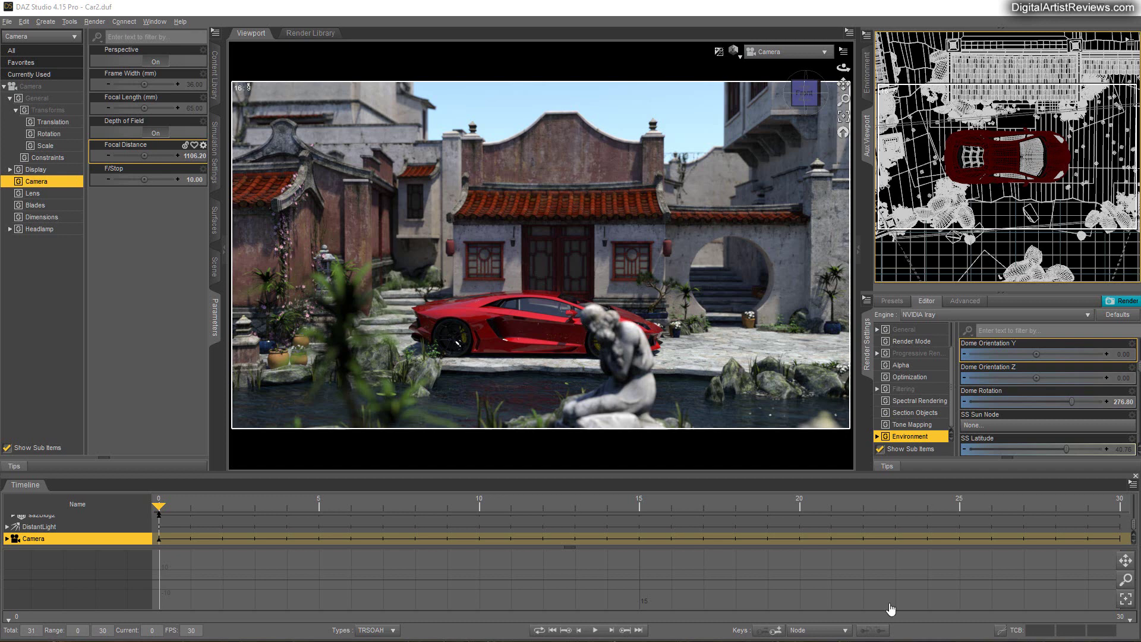
Replace the camera's parameters in the left panel with the Car2 scene's node list.
click(214, 268)
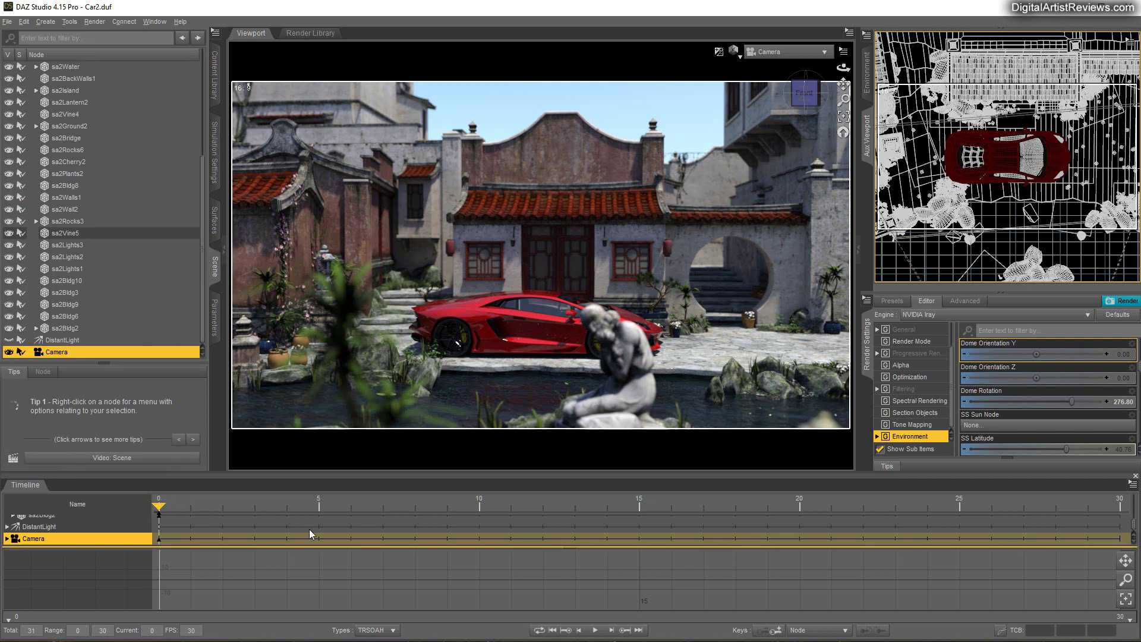
Set the animation's total length to 10 frames, 0 through 9.
double_click(31, 630)
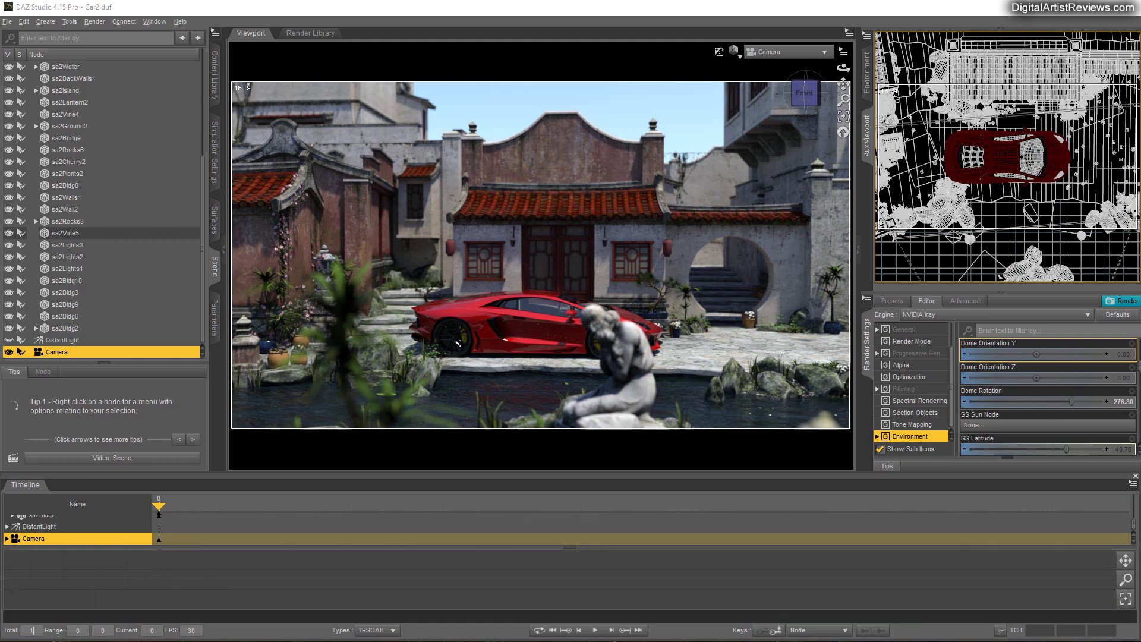
text(10)
key(Return)
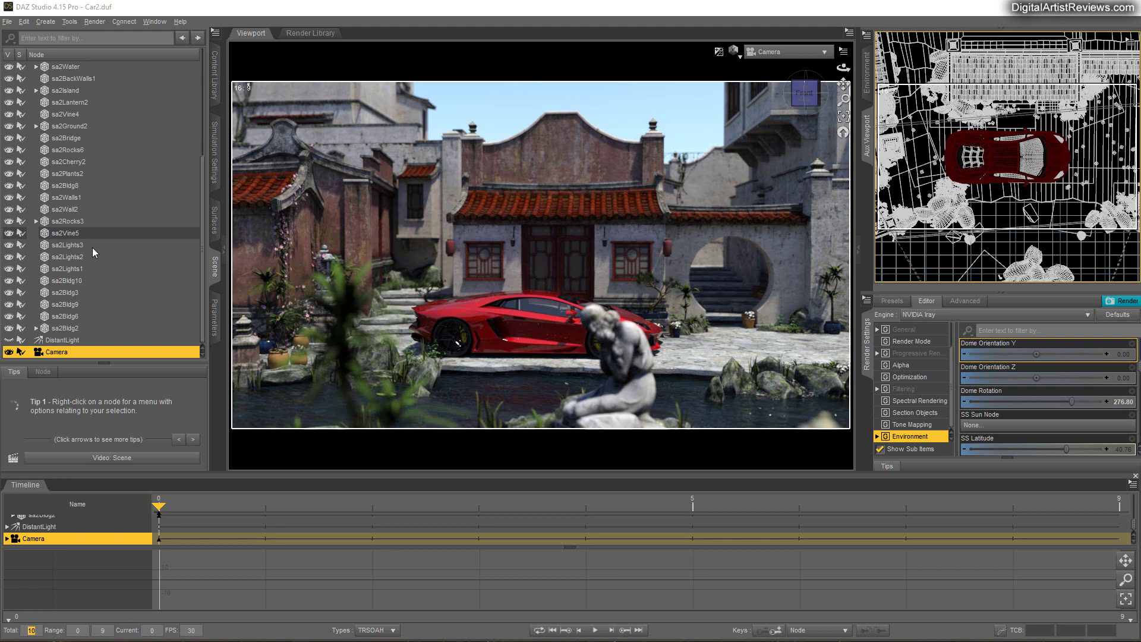
Select the sa2Ground1 group in the Scene list and collapse its children.
scroll(80, 208, up, 5)
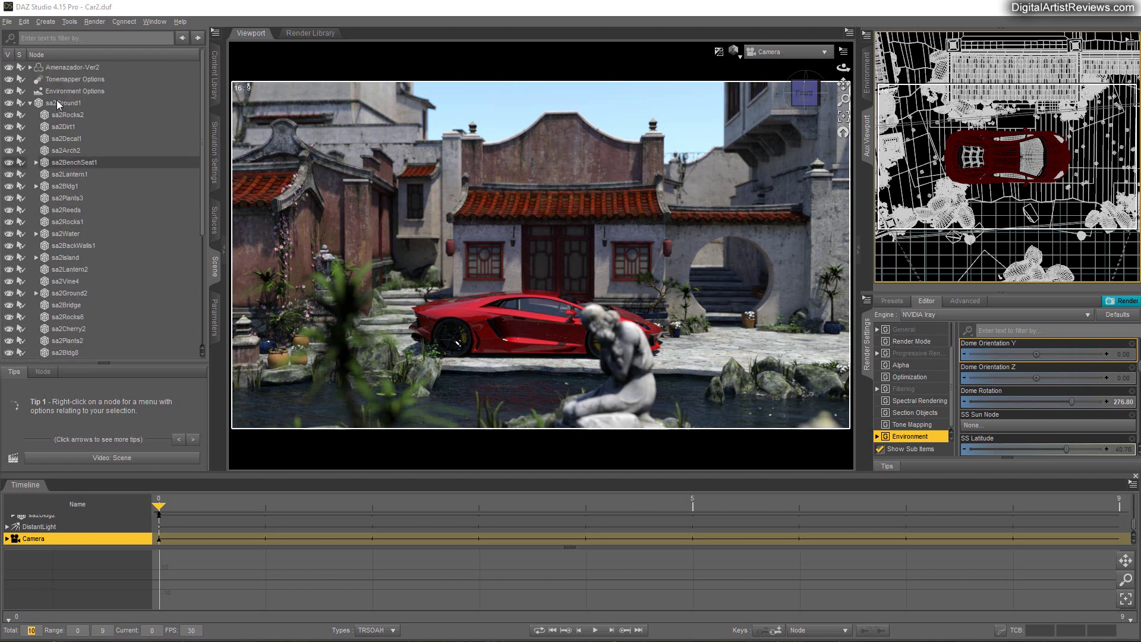
click(56, 101)
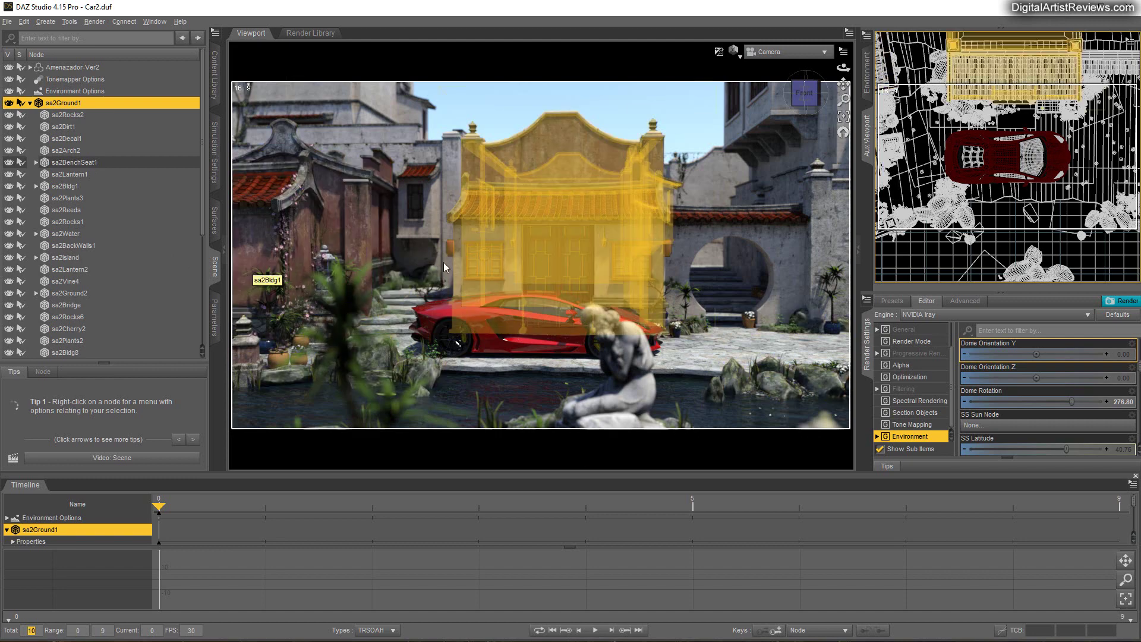
click(30, 103)
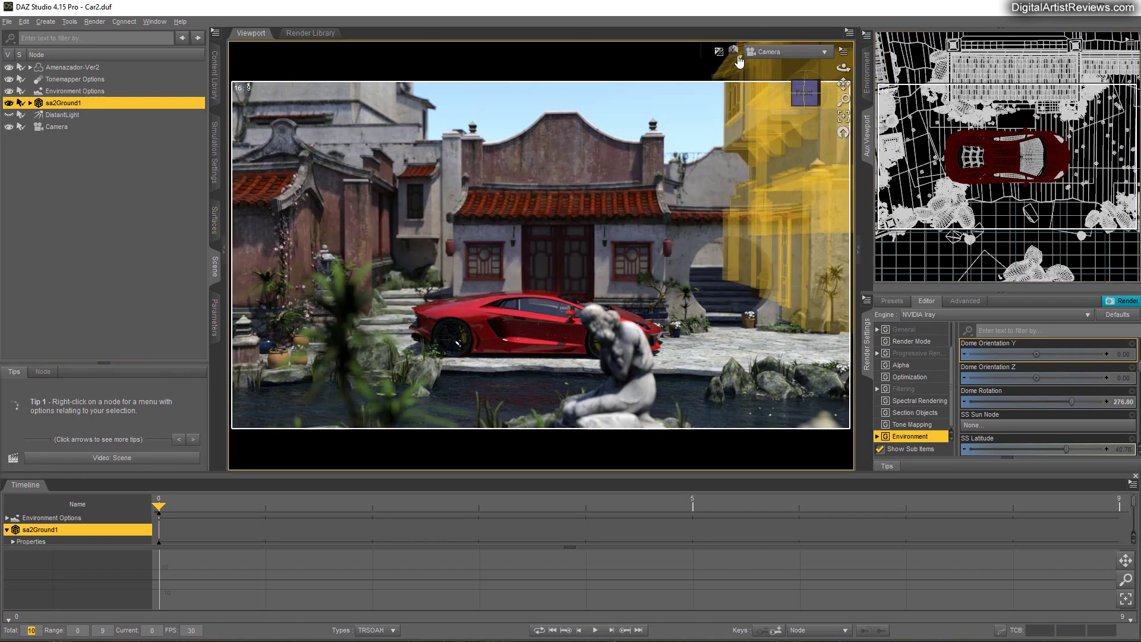
right_click(692, 57)
Use Texture Shaded viewport style, add DistantLight (2), and show sa2Ground1's transform parameters.
click(726, 166)
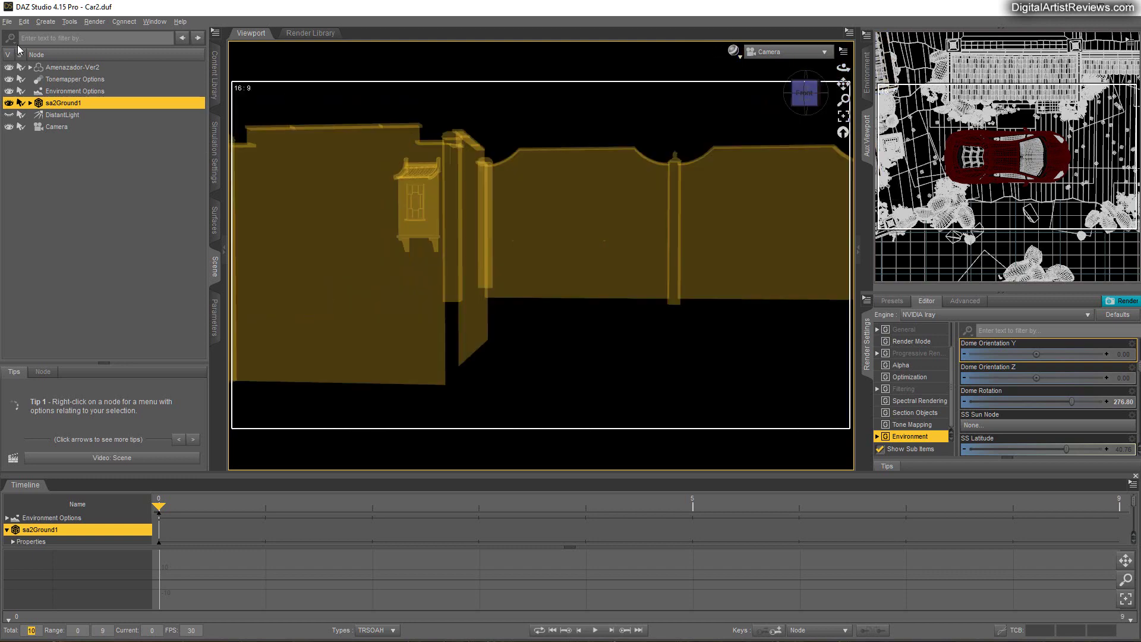
click(45, 21)
click(60, 48)
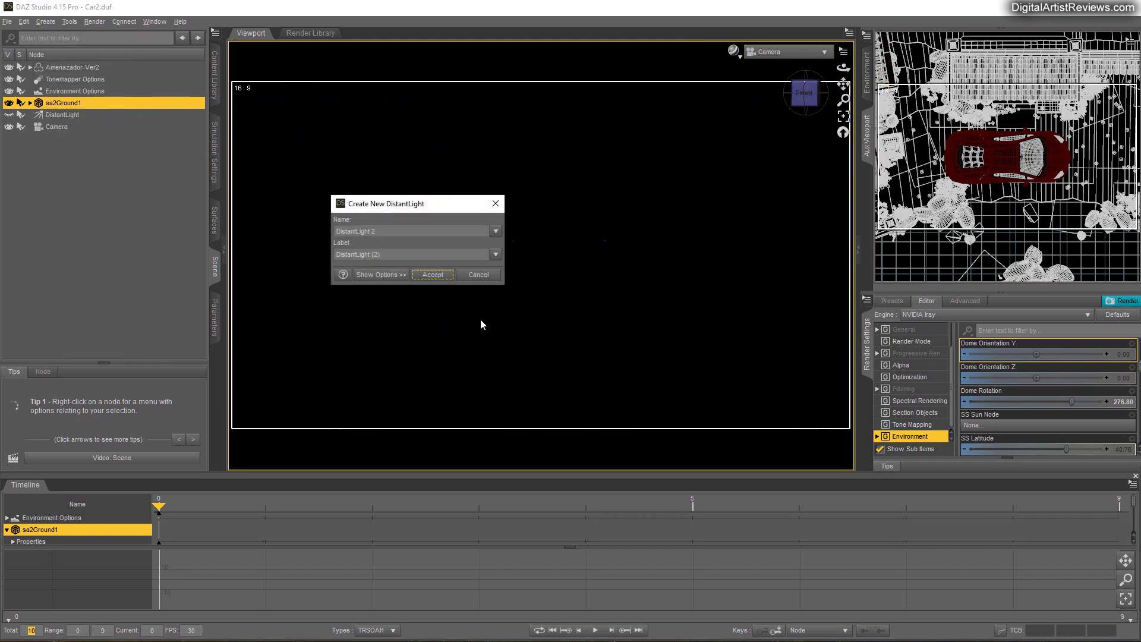
click(433, 275)
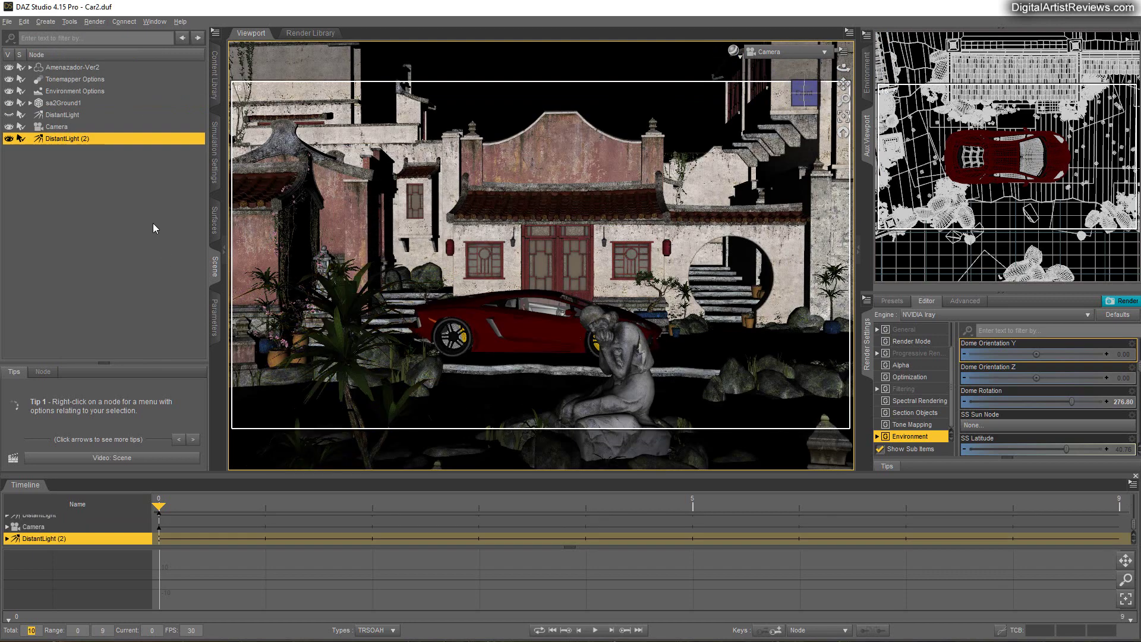
click(56, 102)
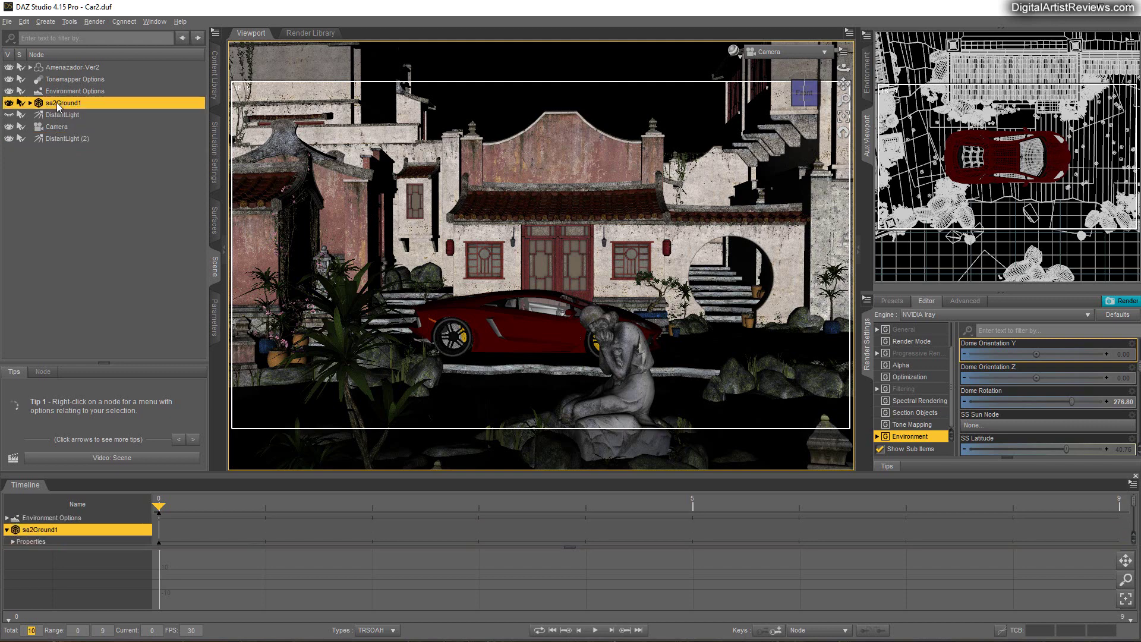
click(215, 318)
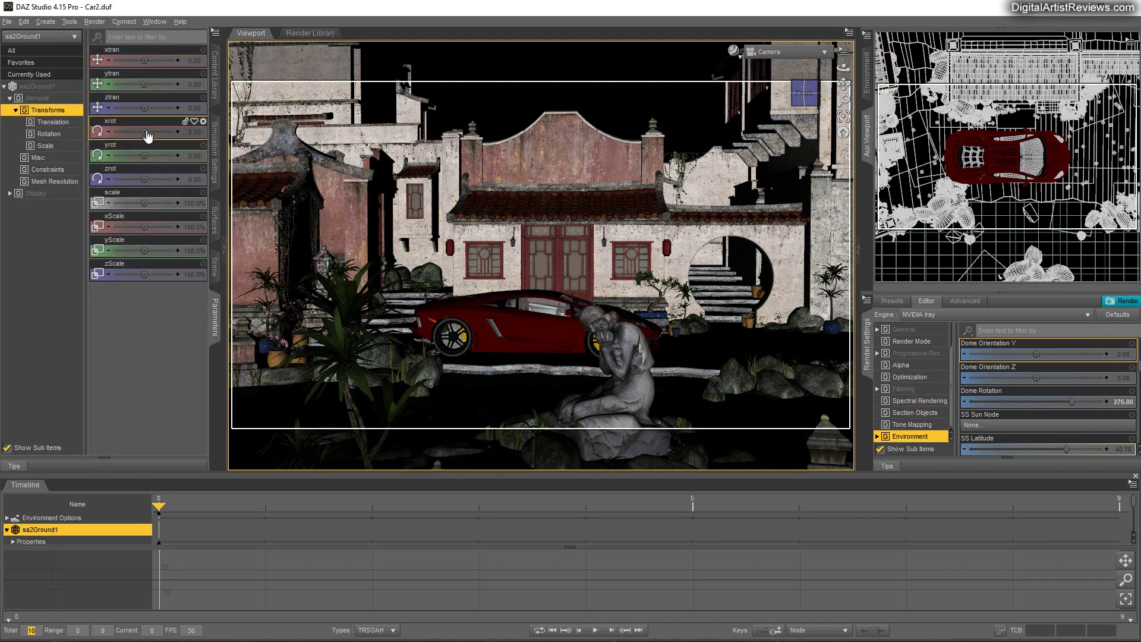
Keyframe sa2Ground1's X translation at frame 0 and at frame 9.
drag(143, 60, 161, 60)
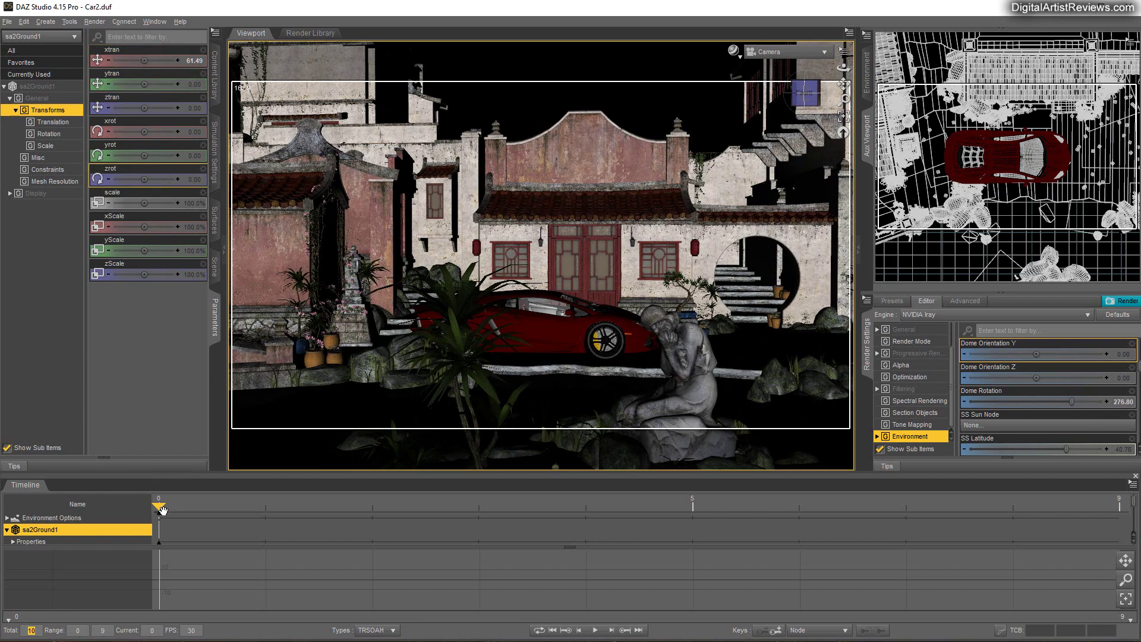
drag(160, 507, 1126, 522)
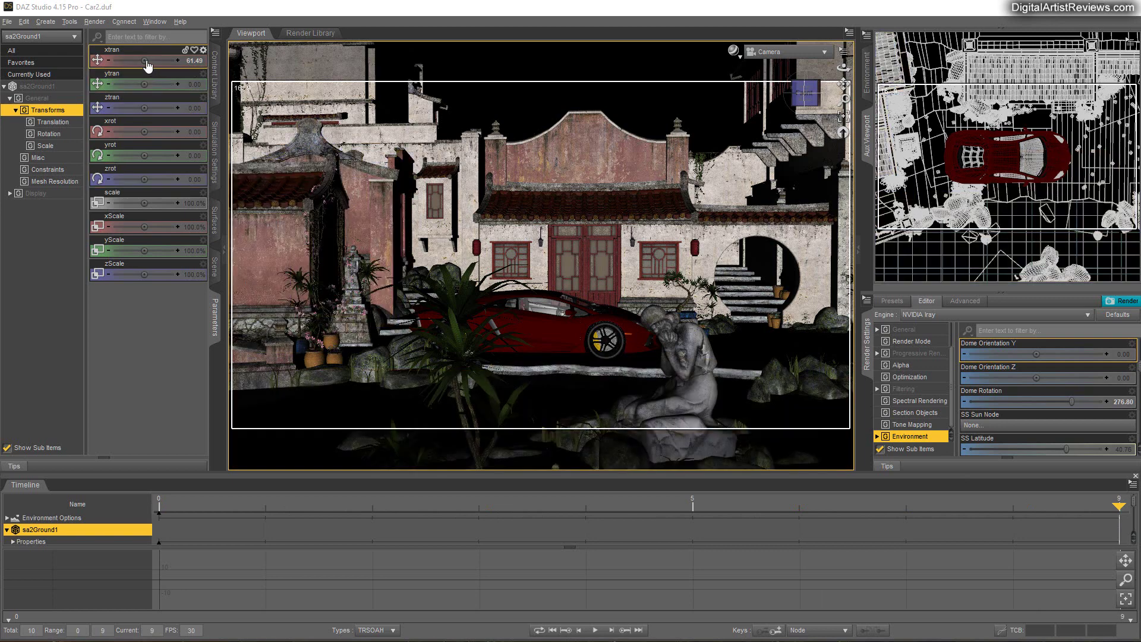
drag(145, 60, 127, 61)
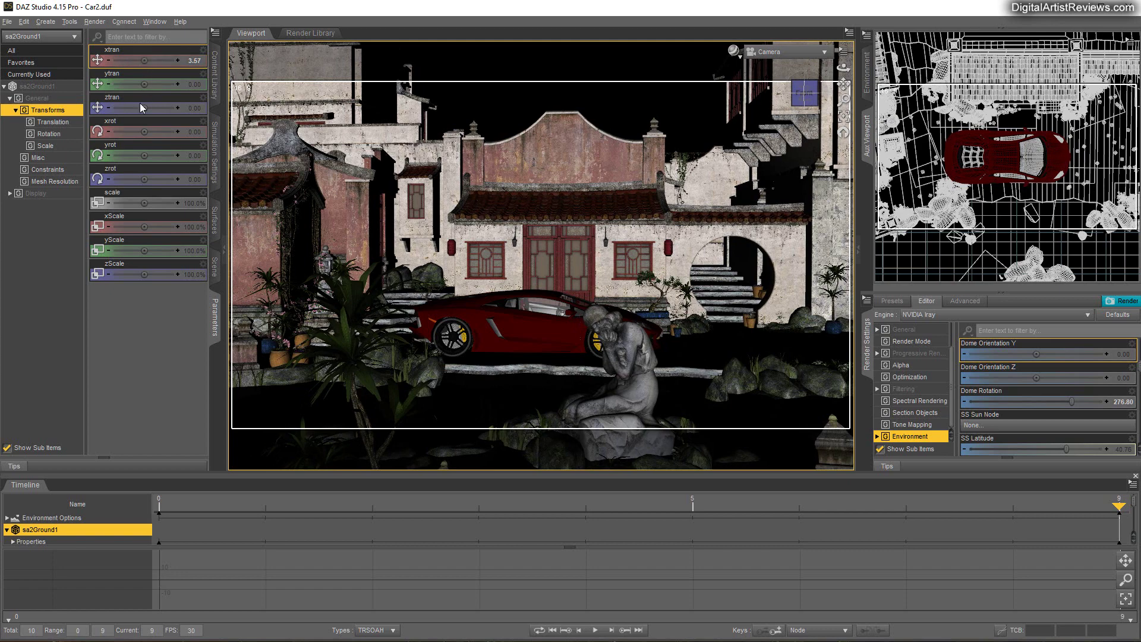
Preview frames 6, 2 and 8, reducing the scenery's X offset at frame 0.
drag(1119, 506, 799, 506)
drag(583, 479, 107, 484)
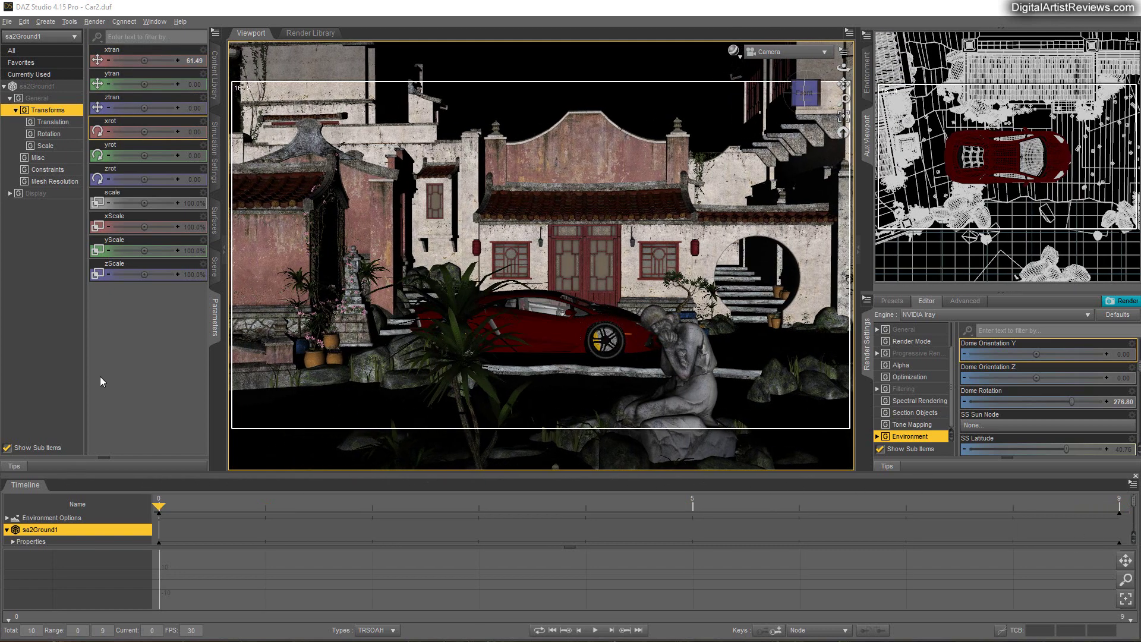
drag(143, 61, 119, 60)
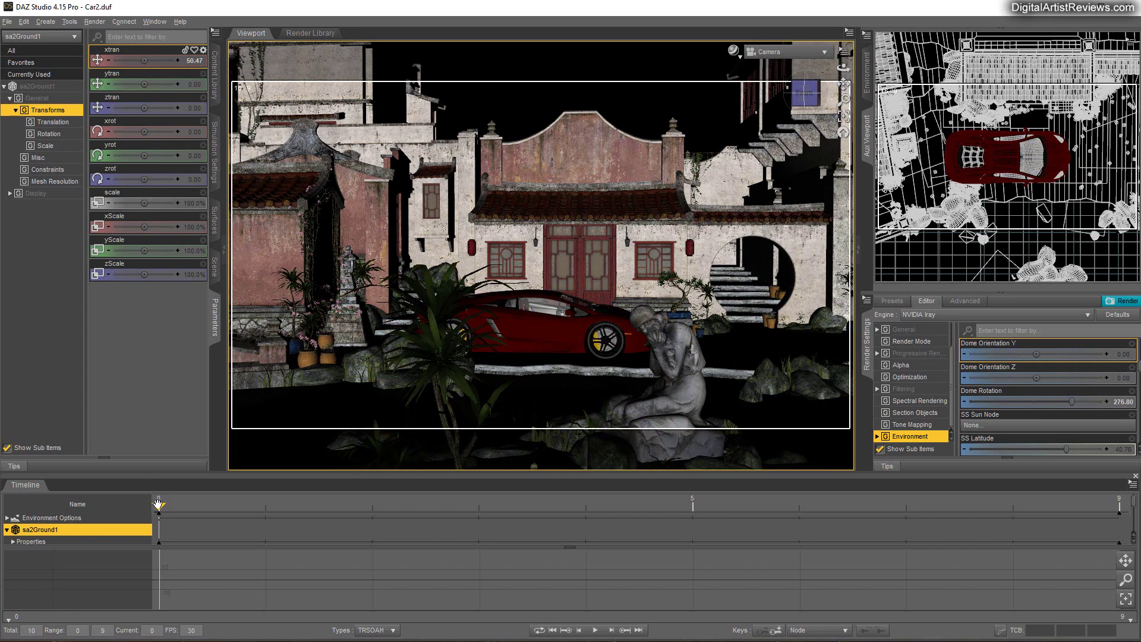
drag(162, 507, 294, 475)
drag(183, 503, 123, 522)
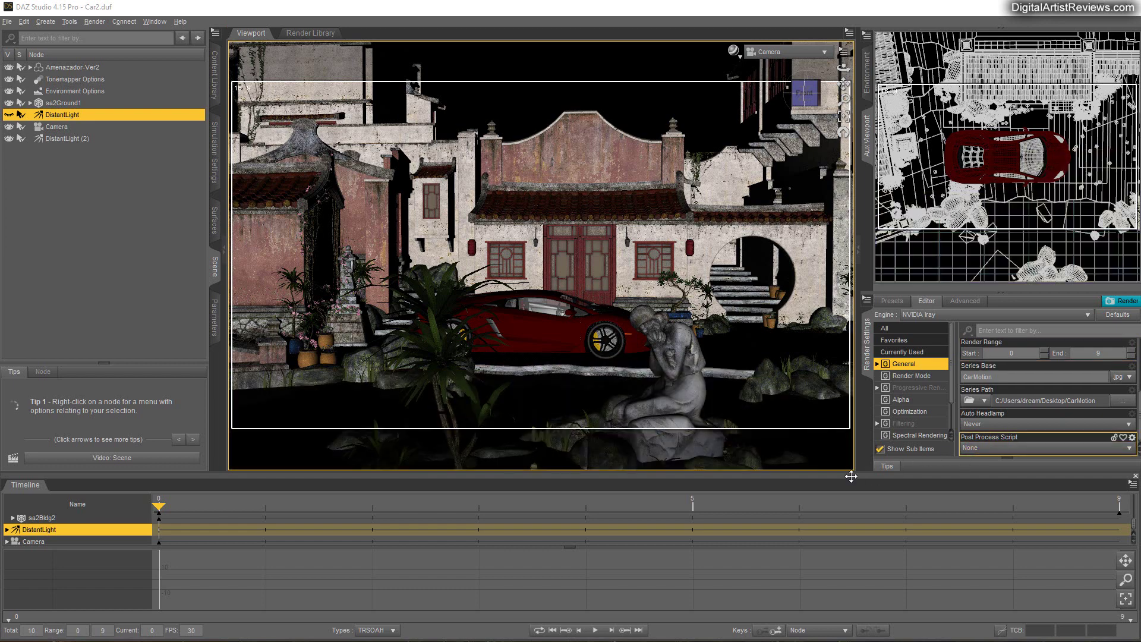
Enlarge the Timeline pane and collapse sa2Ground1's child tracks there.
drag(844, 474, 624, 345)
drag(583, 493, 576, 349)
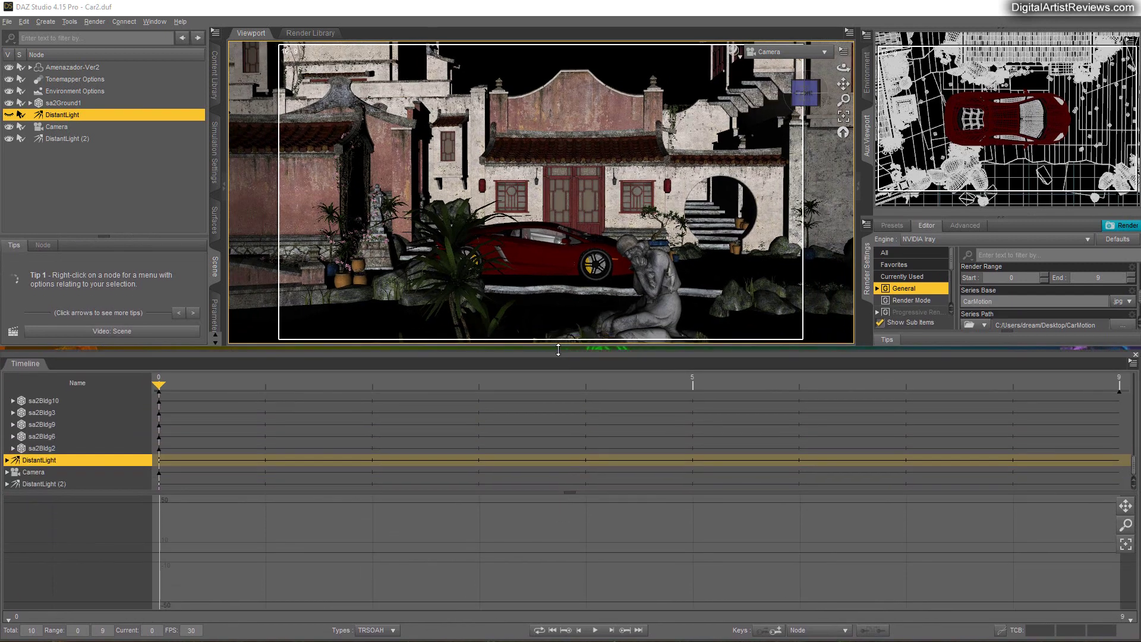
click(50, 104)
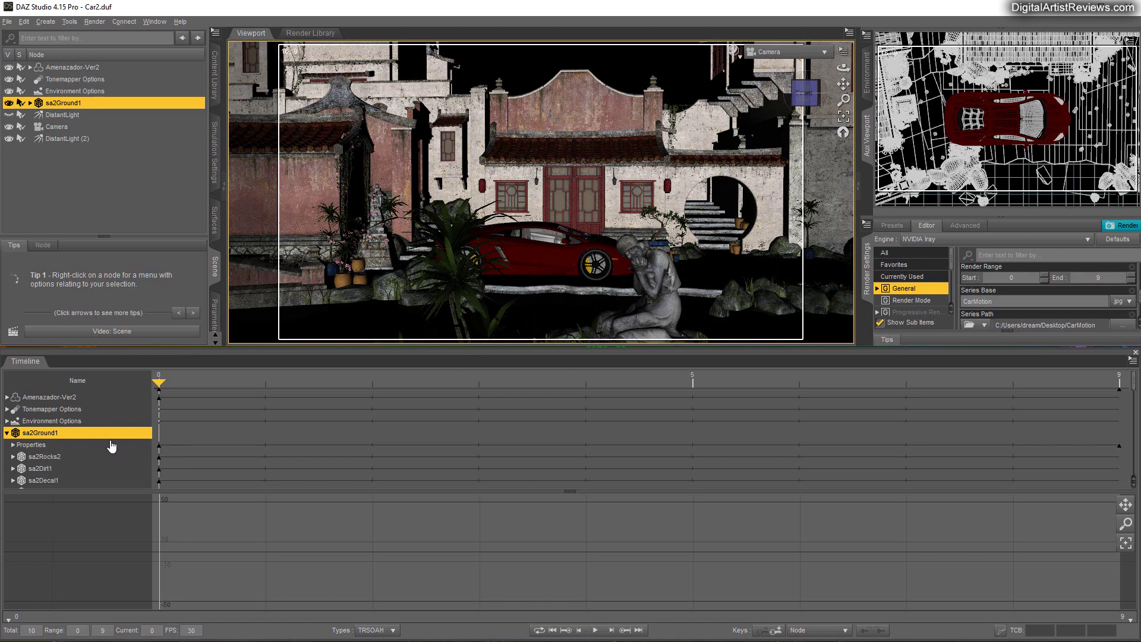
click(7, 432)
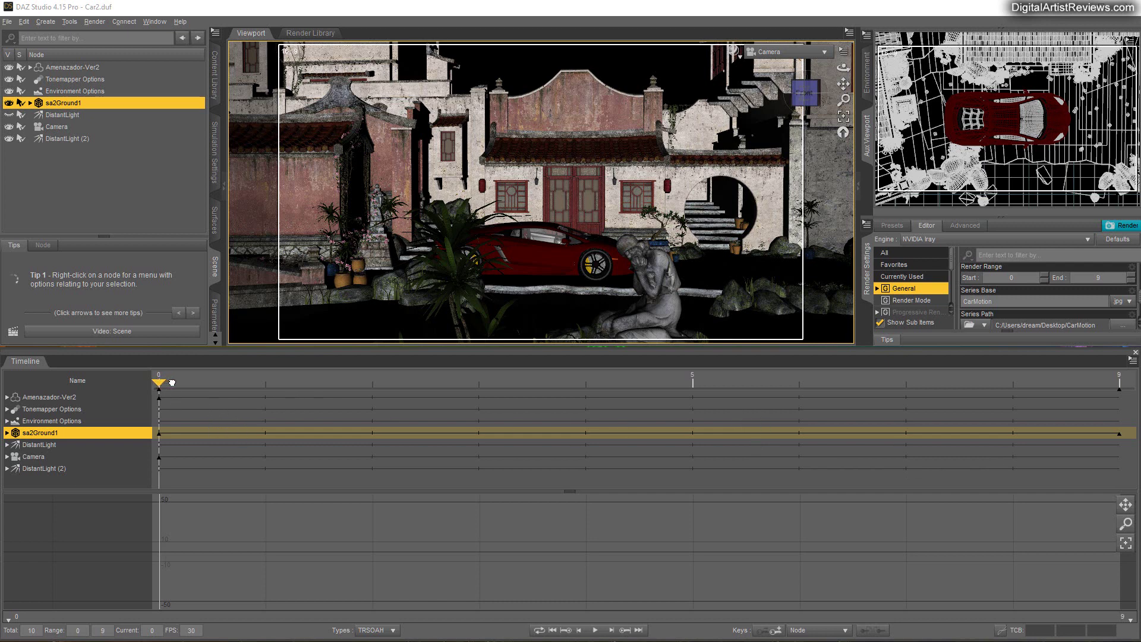
Step through frames 1 to 9 and back to 0 to check the scenery's motion.
click(237, 383)
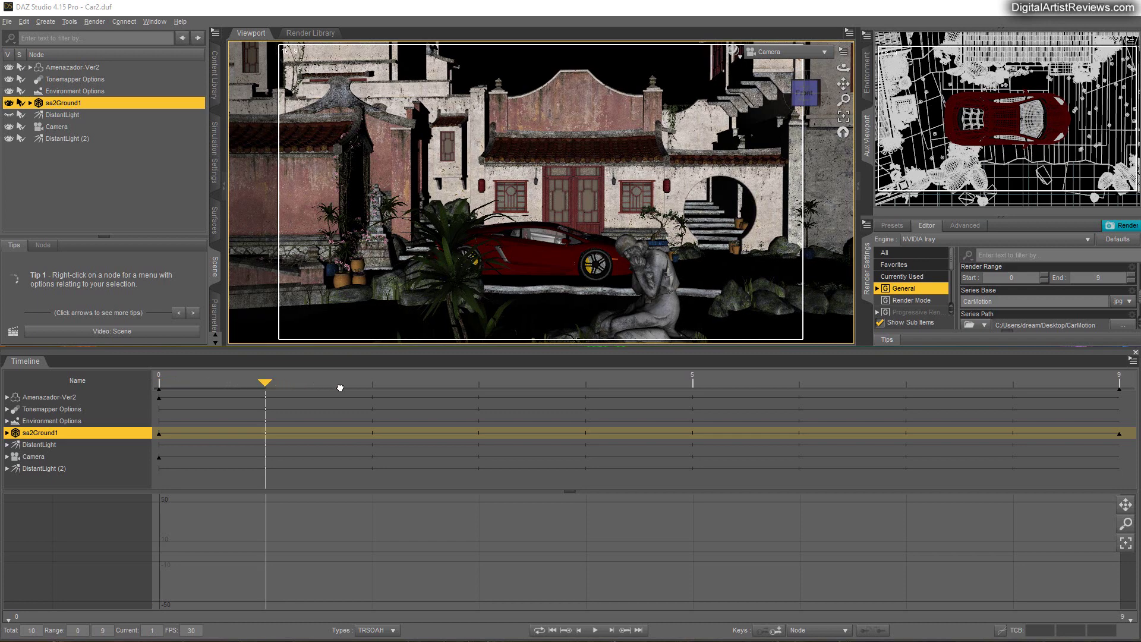
click(375, 388)
click(428, 396)
click(567, 396)
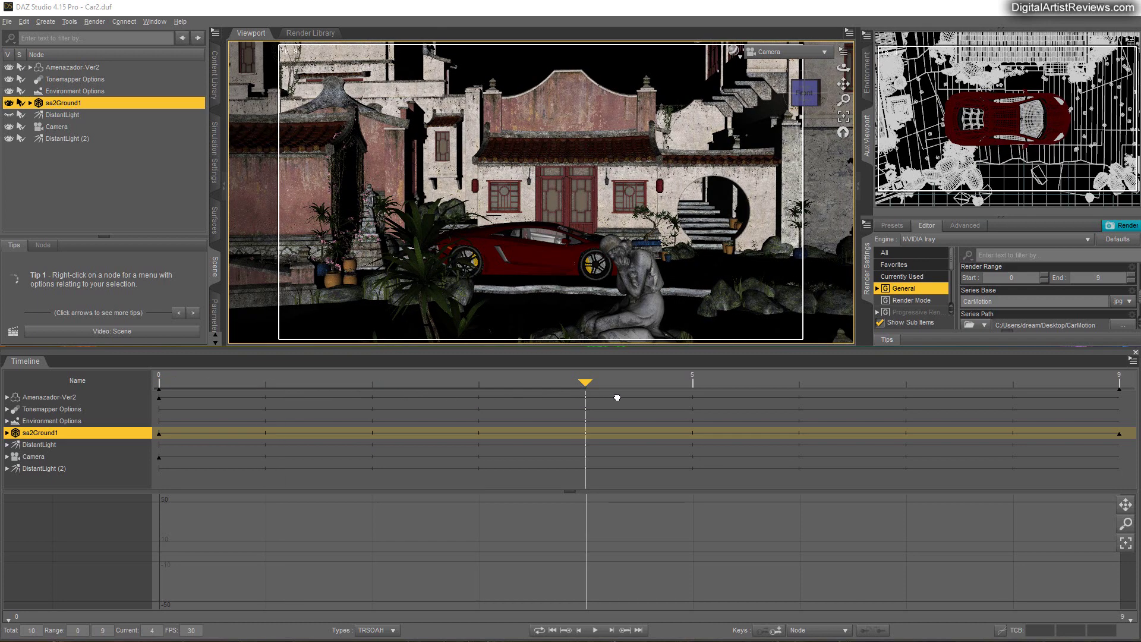
click(690, 397)
click(798, 407)
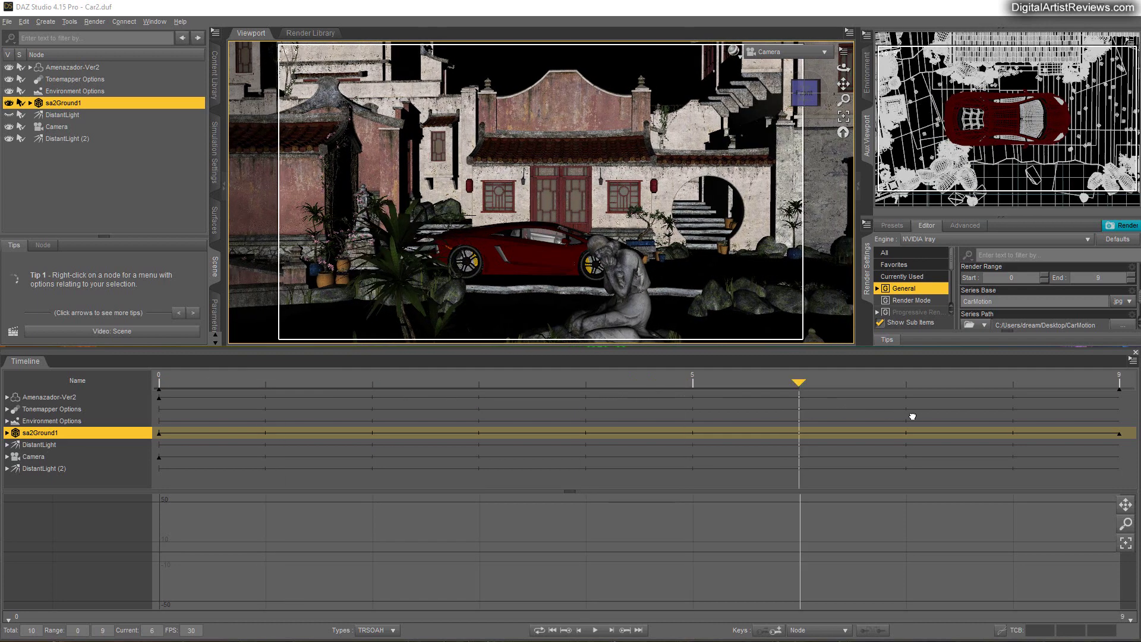
click(909, 415)
click(1013, 418)
click(1119, 413)
click(1013, 411)
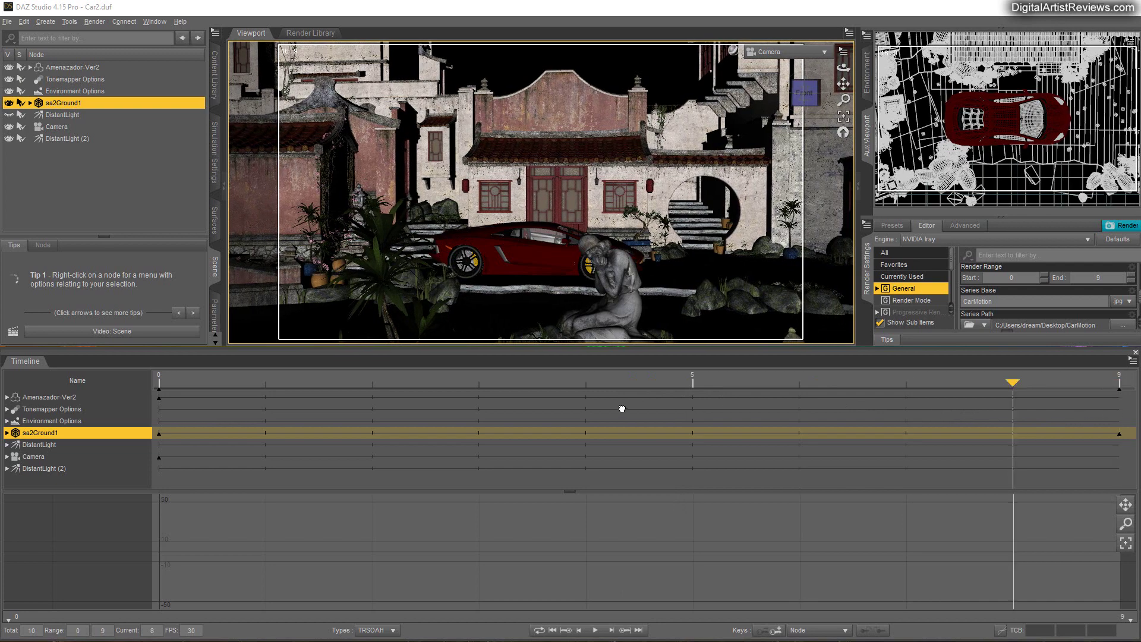
click(478, 404)
click(160, 380)
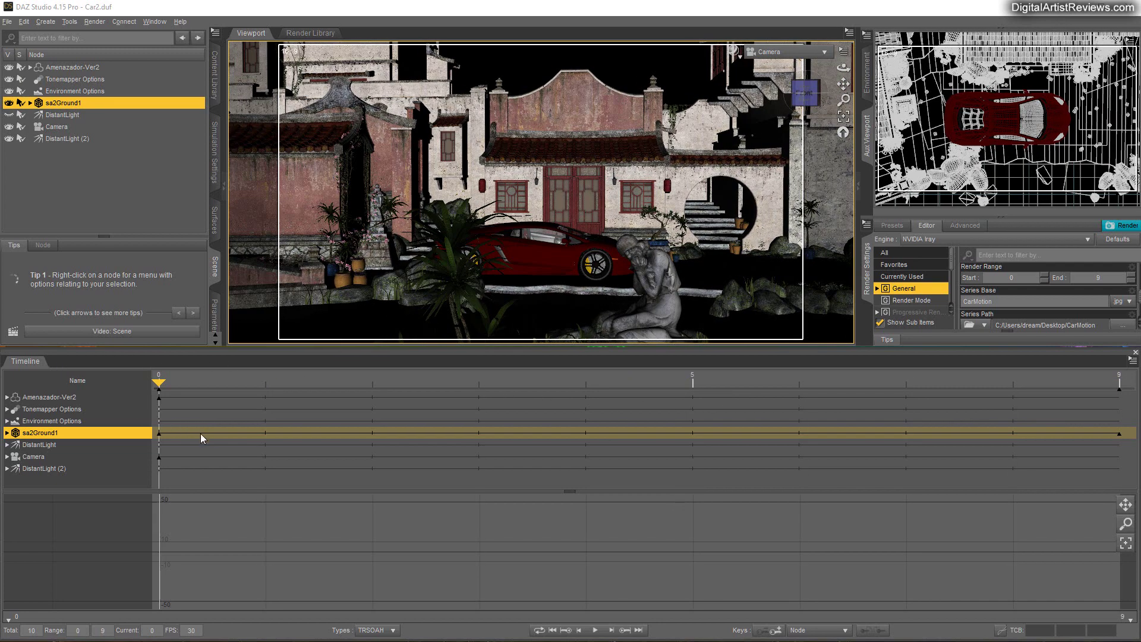
Inspect sa2Ground1's keyframes at frames 0 and 9, then preview frame 3.
click(157, 433)
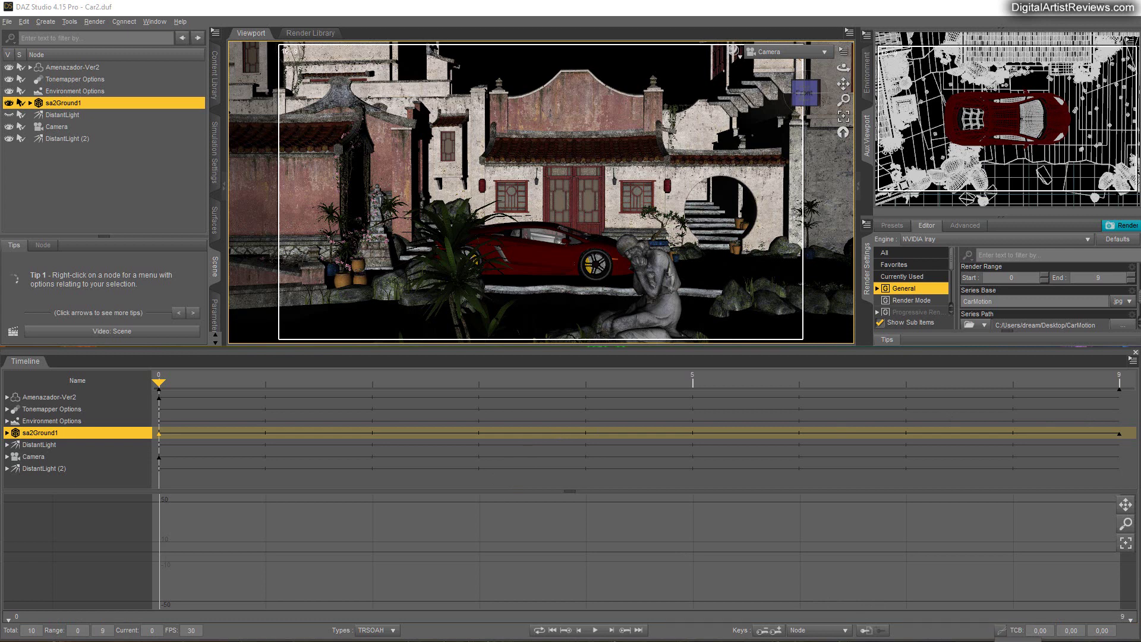
click(1118, 434)
drag(228, 383, 1064, 379)
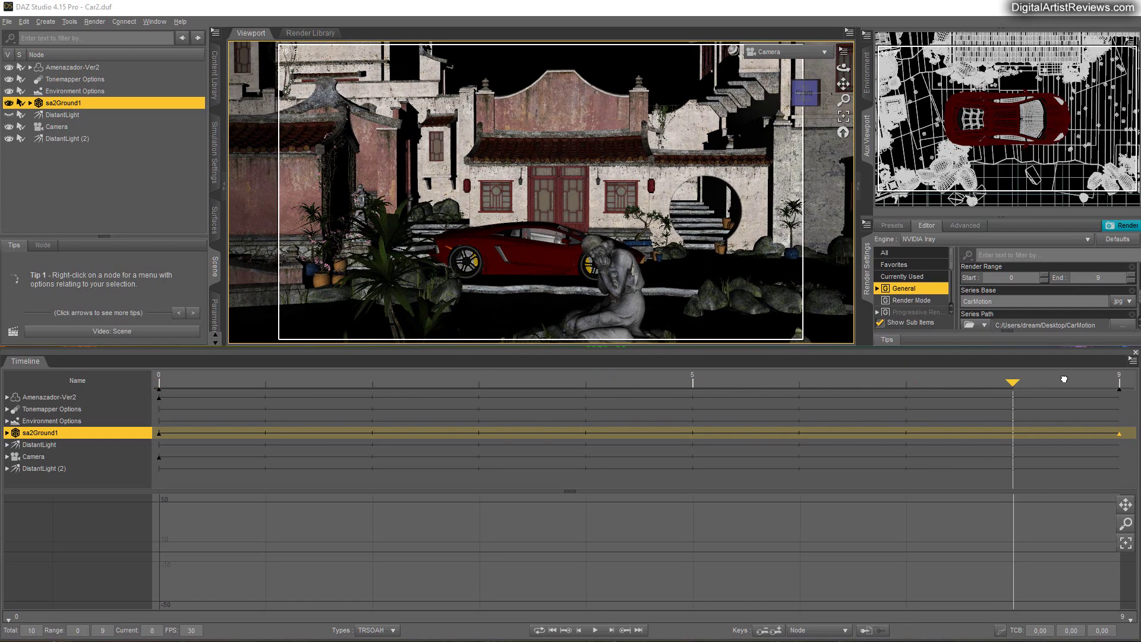
drag(537, 382, 160, 382)
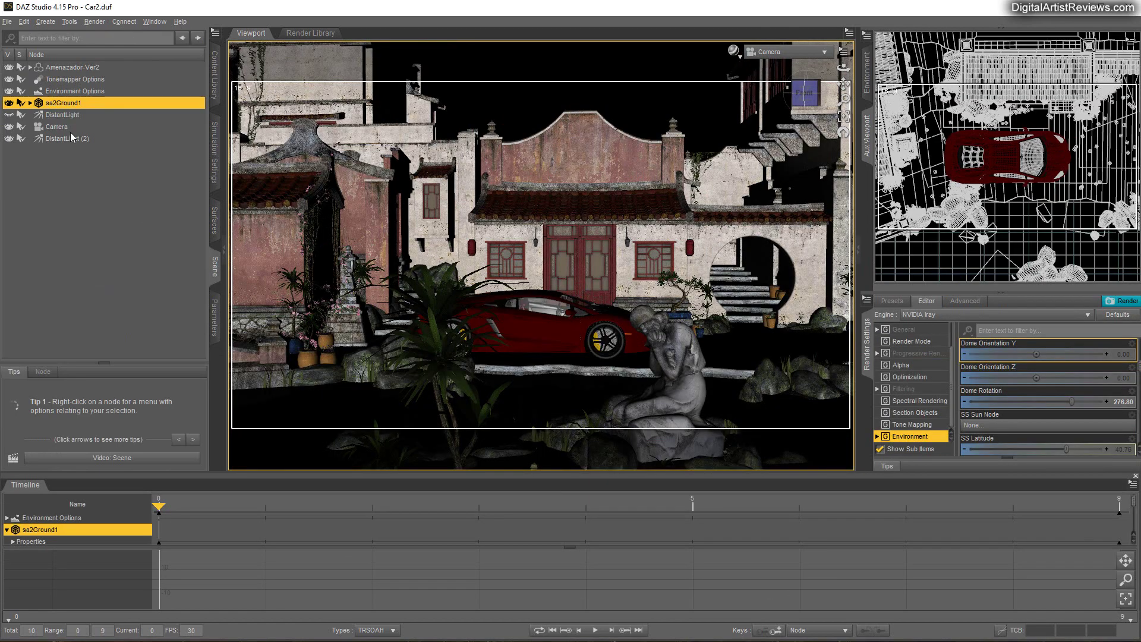
Set Progressive Rendering Max Samples to 200 in Render Settings.
click(59, 114)
click(904, 329)
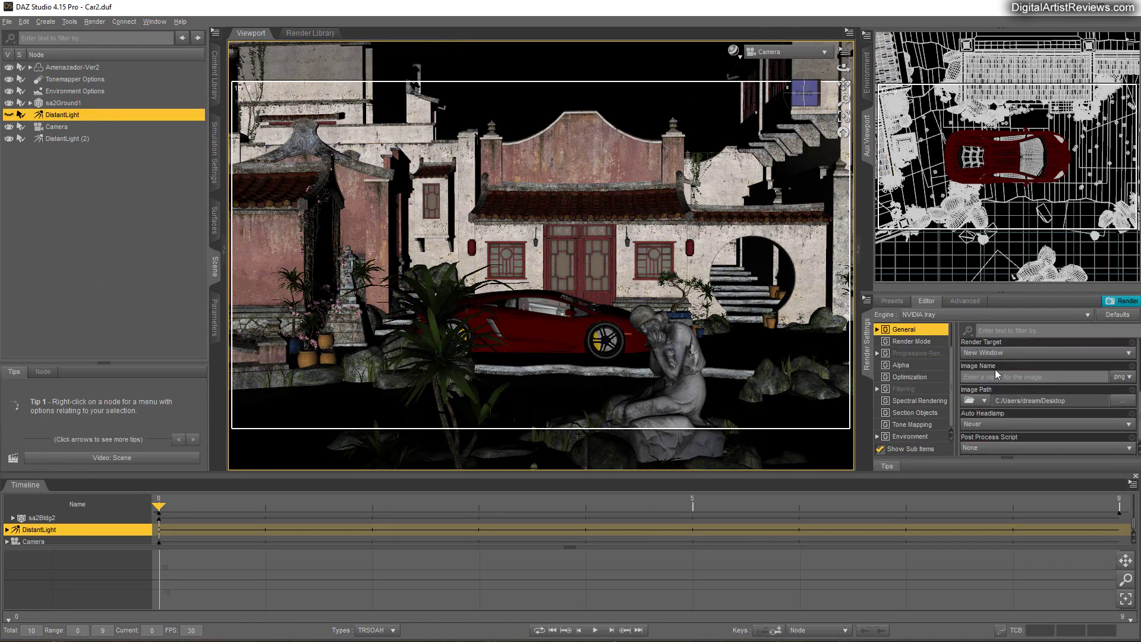
scroll(933, 364, up, 1)
scroll(933, 365, up, 1)
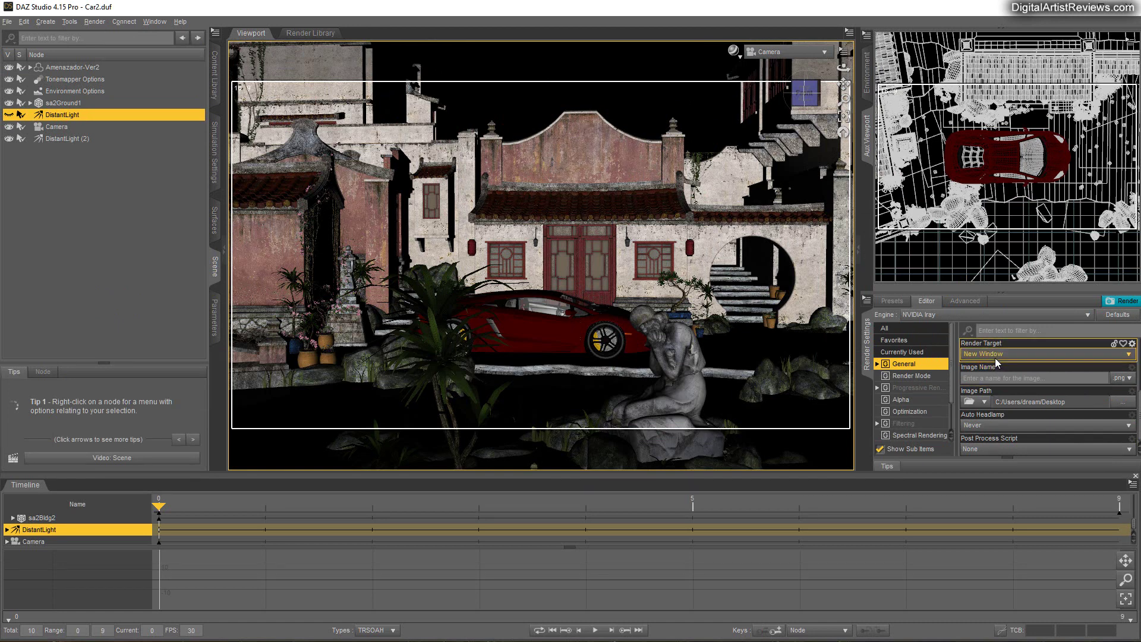
click(991, 355)
click(916, 387)
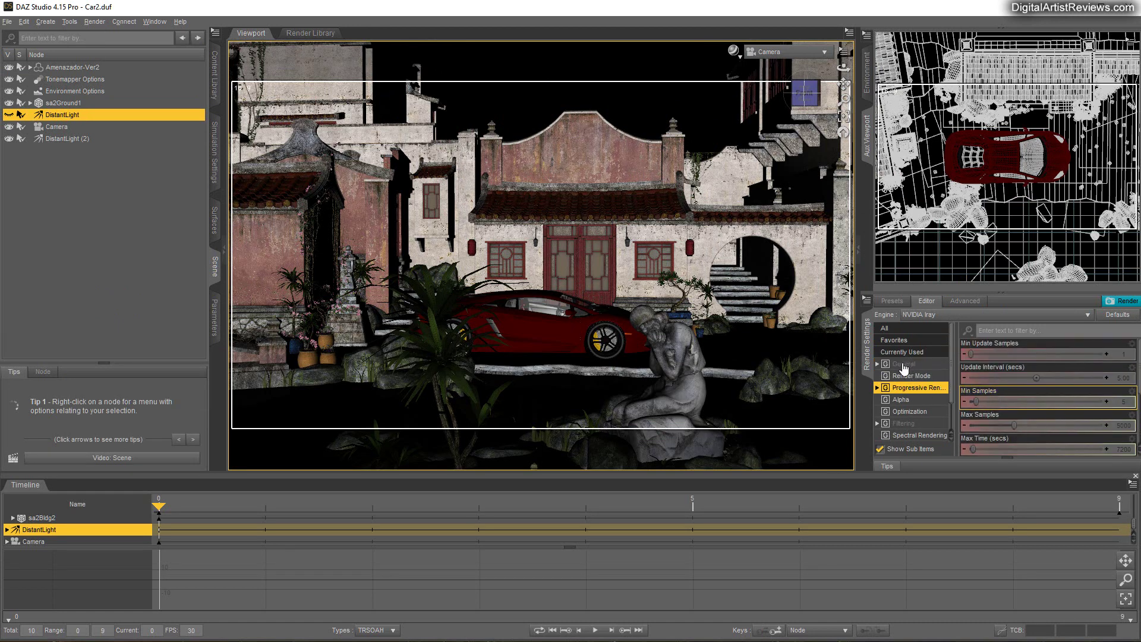
scroll(1115, 410, down, 3)
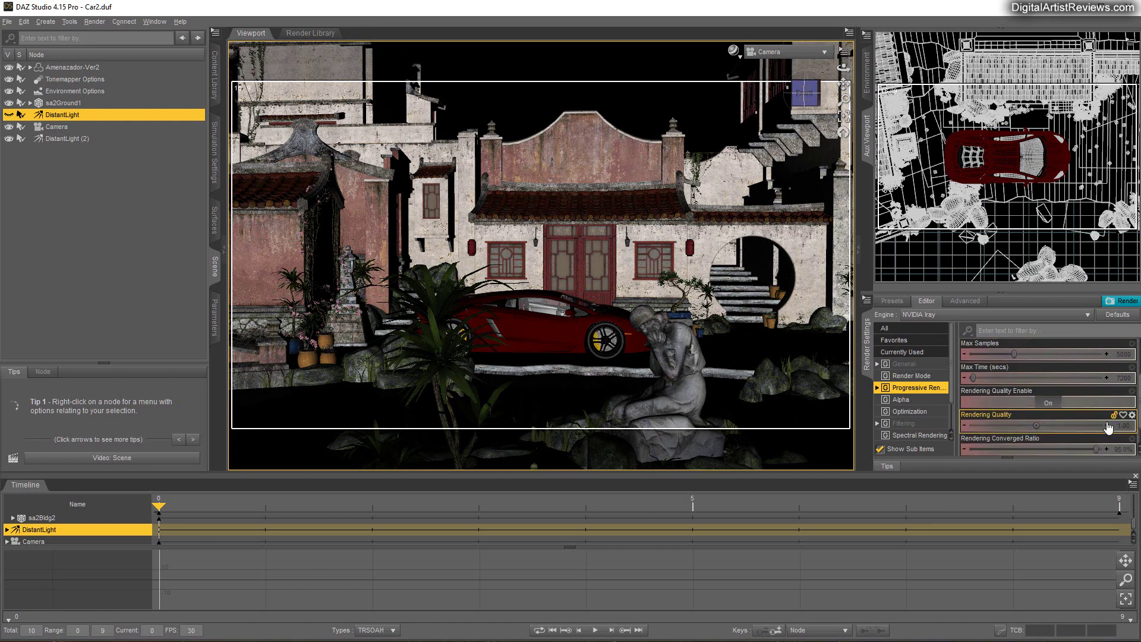
scroll(1114, 417, up, 3)
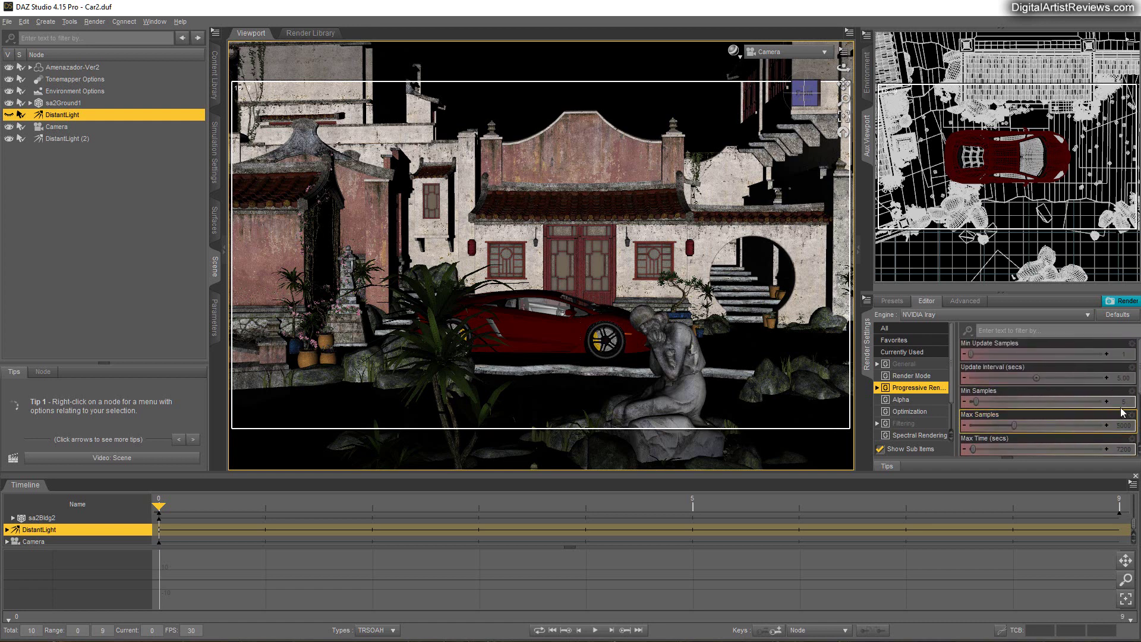
click(1126, 424)
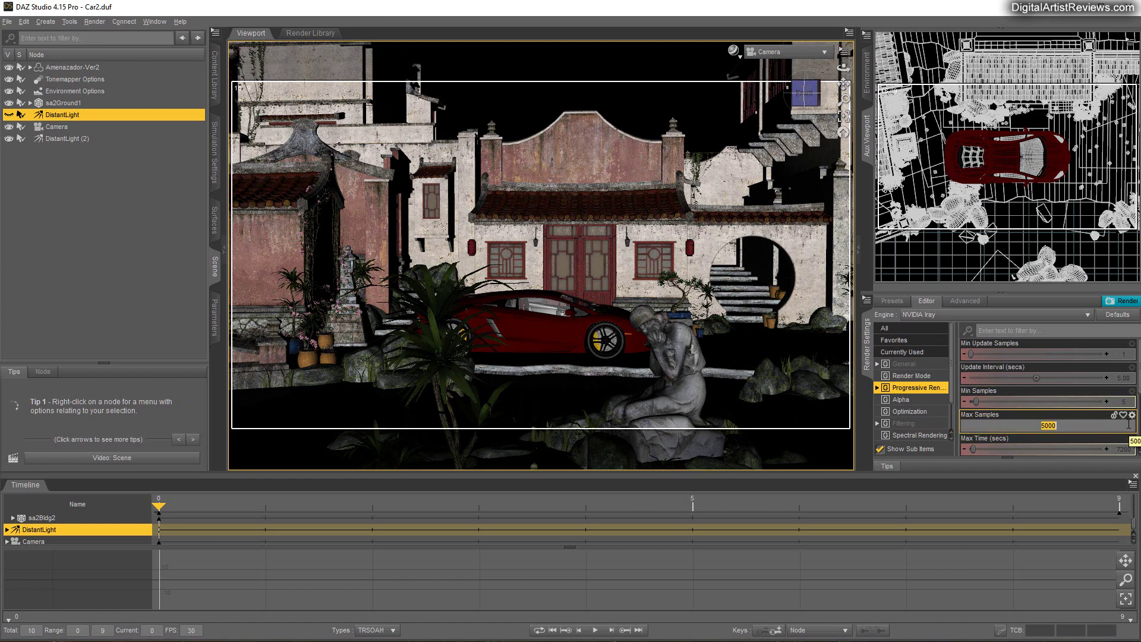
text(200)
key(Return)
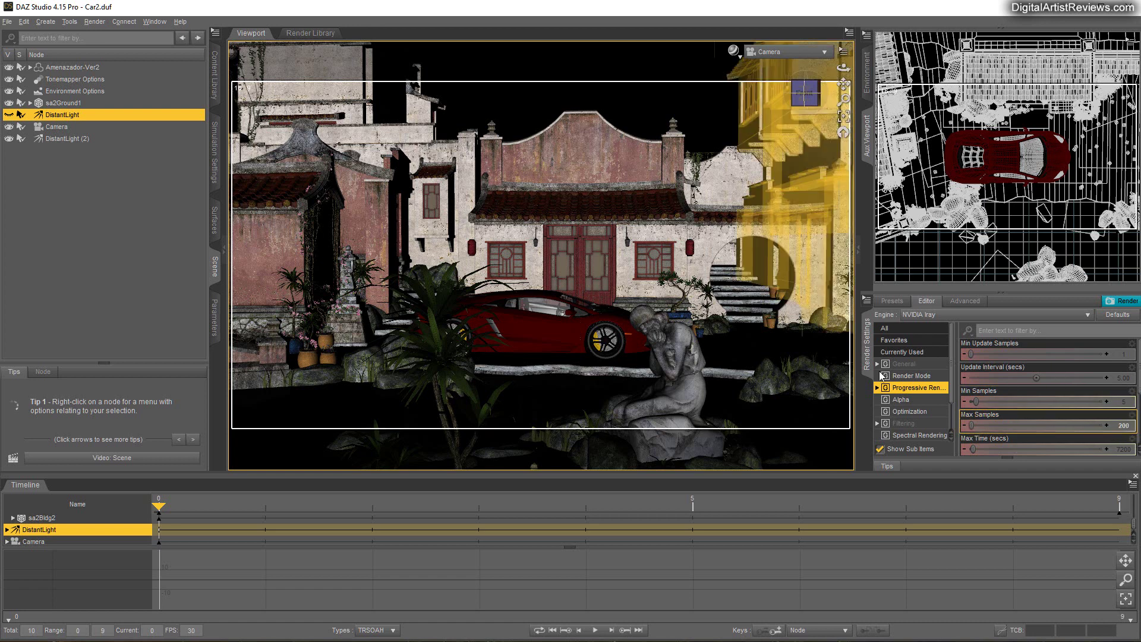
Set Render Type to Image Series with the series path Desktop/CarMotion.
scroll(1027, 412, down, 1)
scroll(1026, 412, down, 3)
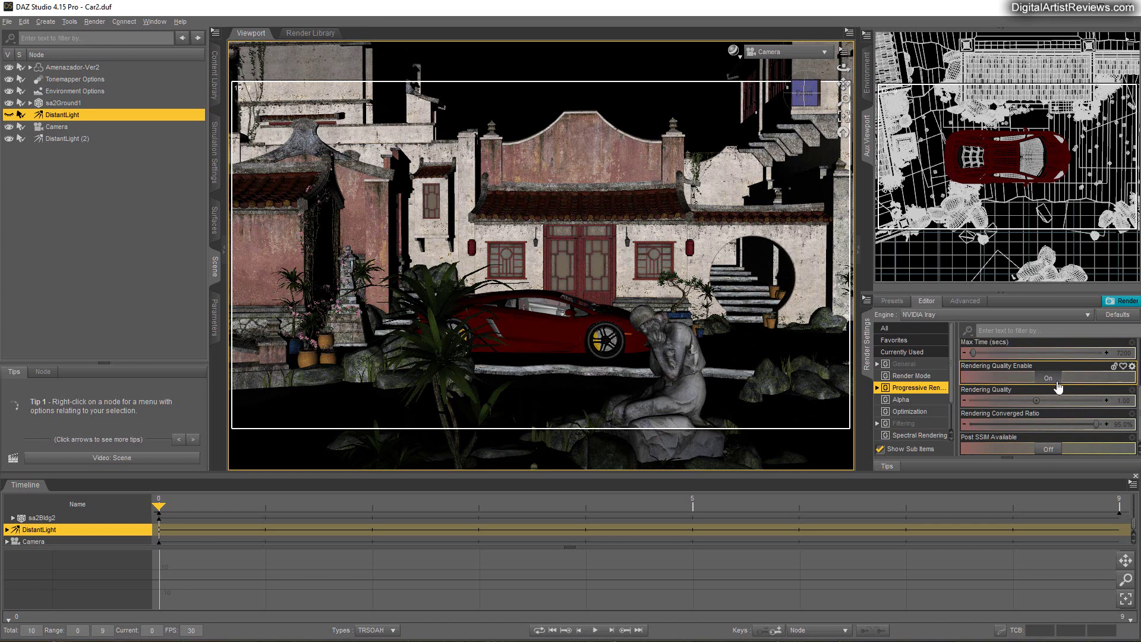
click(903, 363)
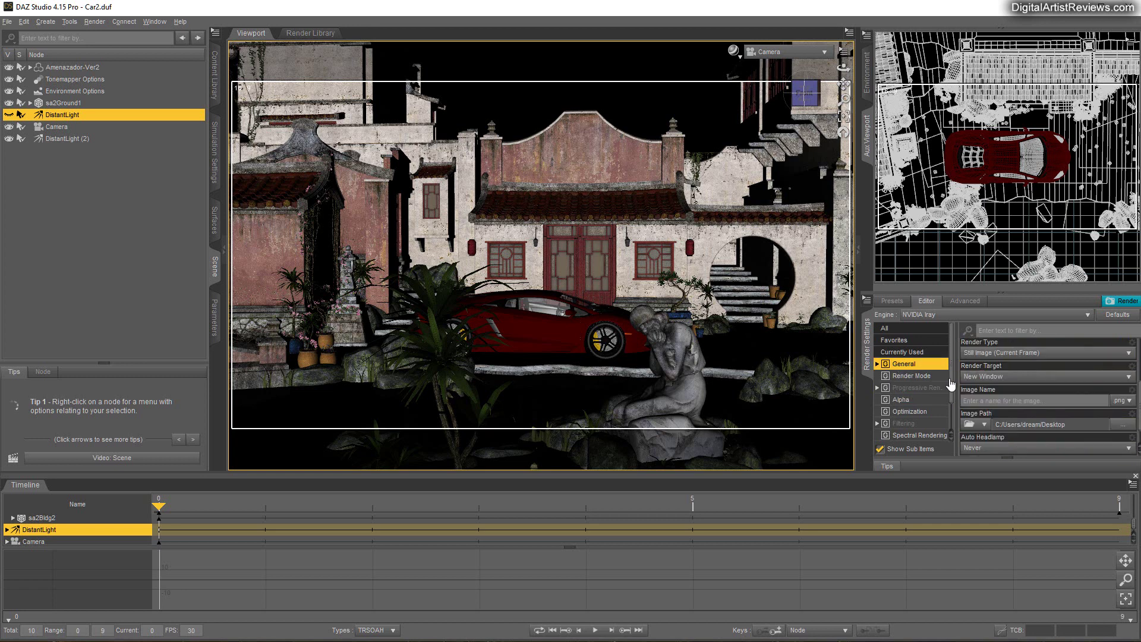
click(1010, 352)
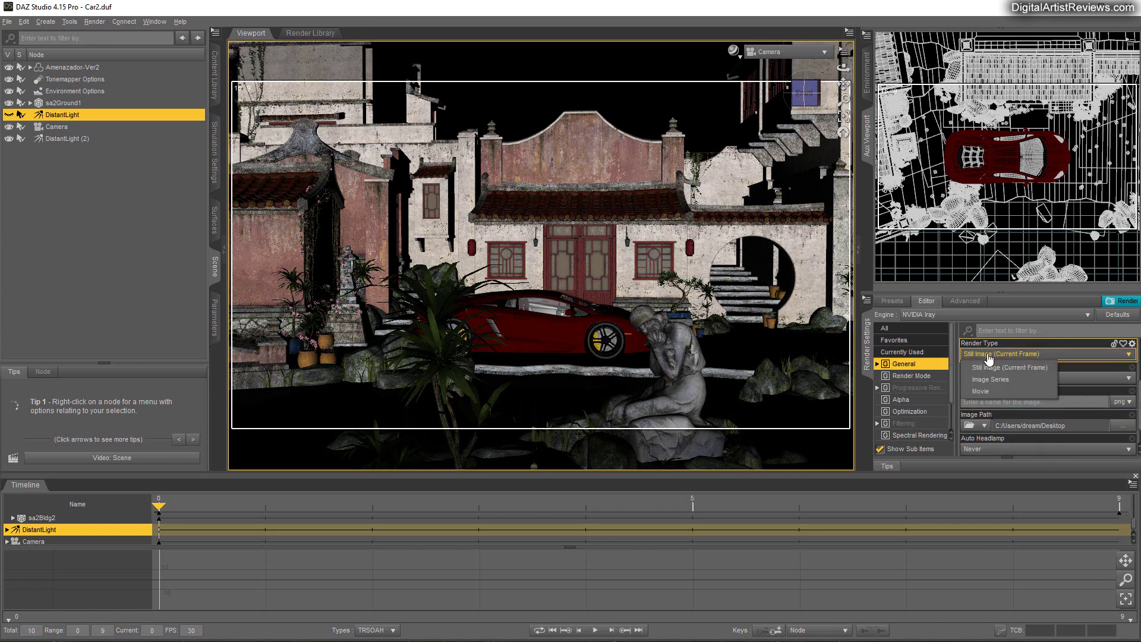
click(983, 379)
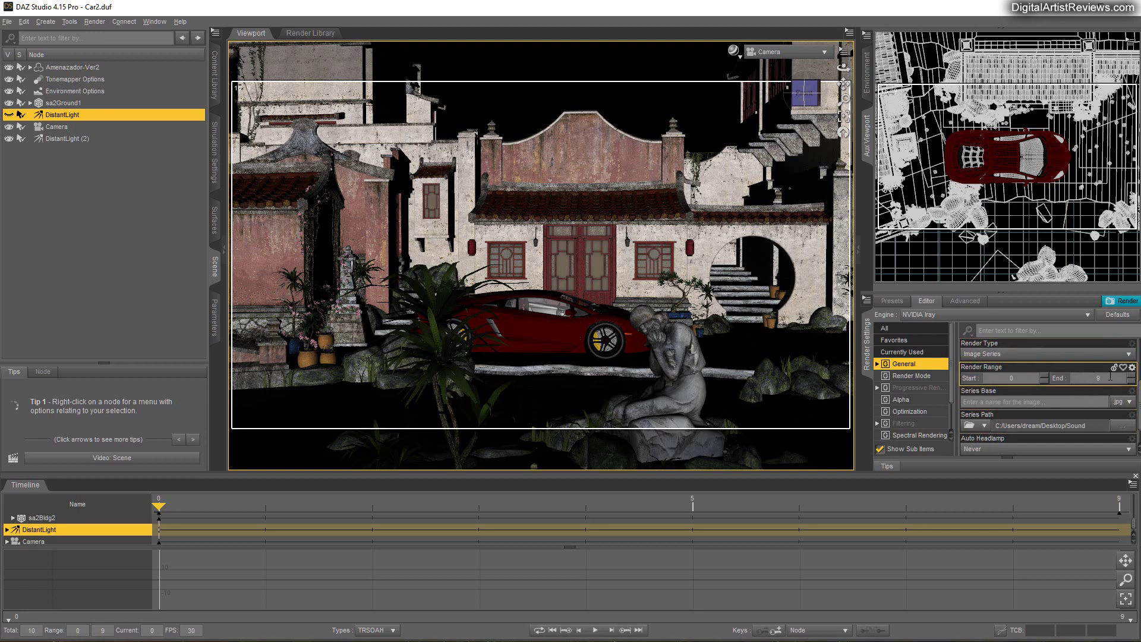
scroll(1057, 407, down, 1)
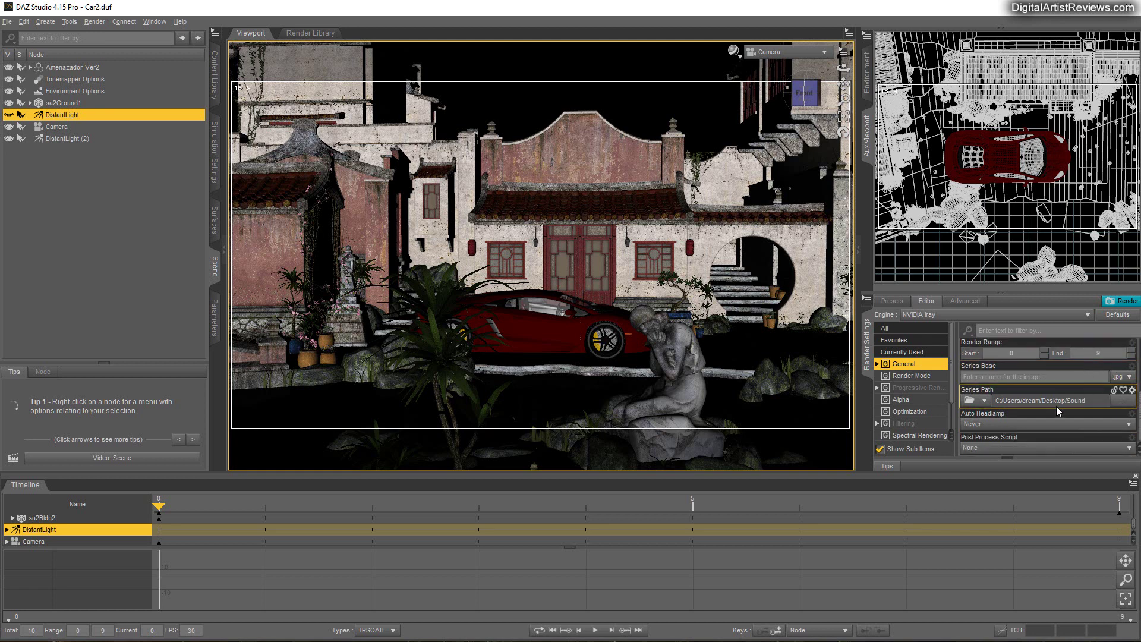
click(1122, 406)
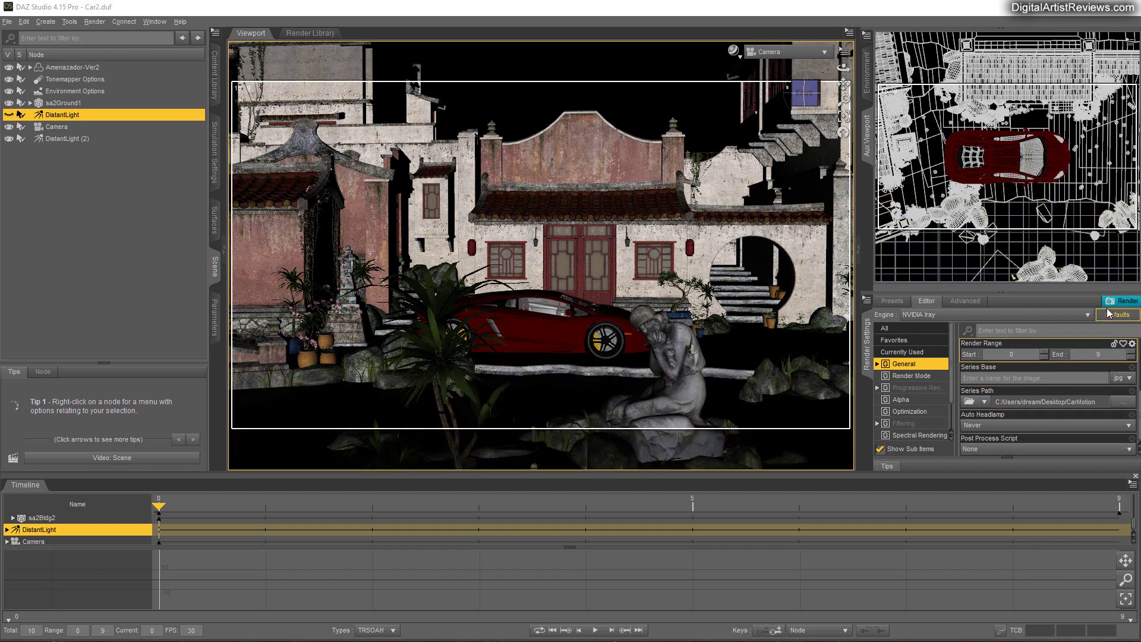
Render frames 0–9 as JPEG files named CarMotion into the CarMotion folder.
click(1121, 301)
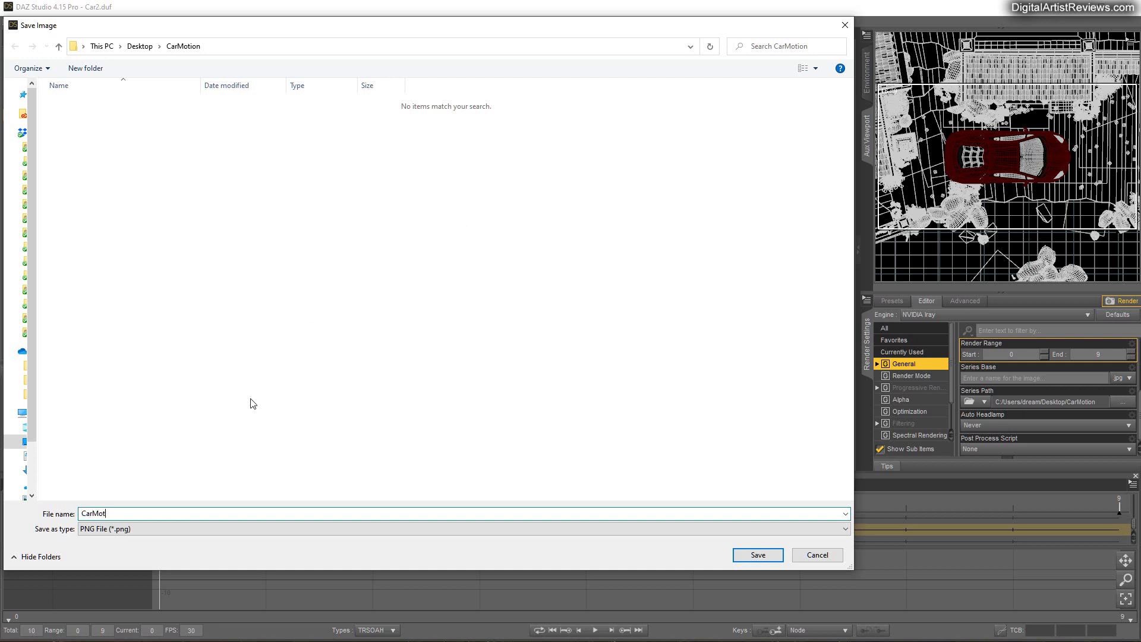
click(117, 529)
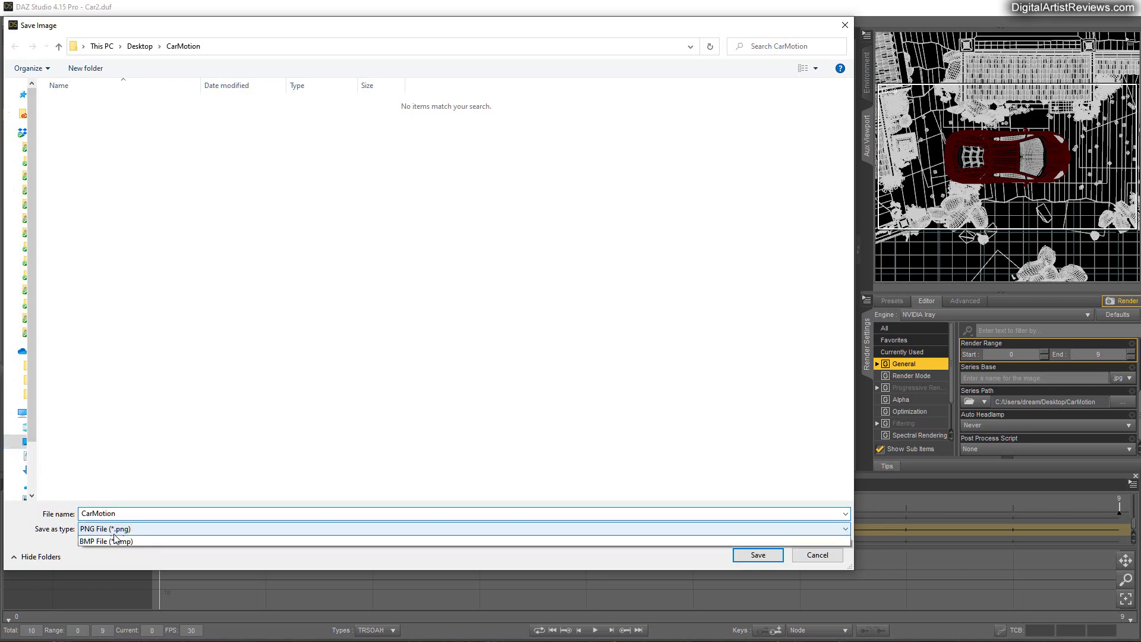
click(98, 542)
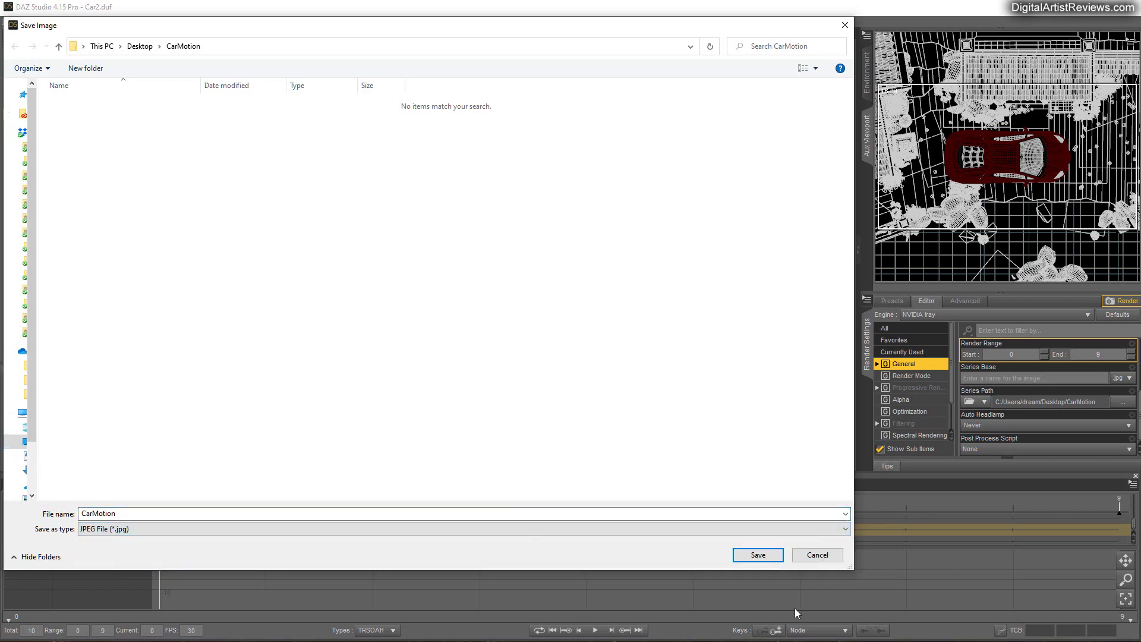
click(758, 556)
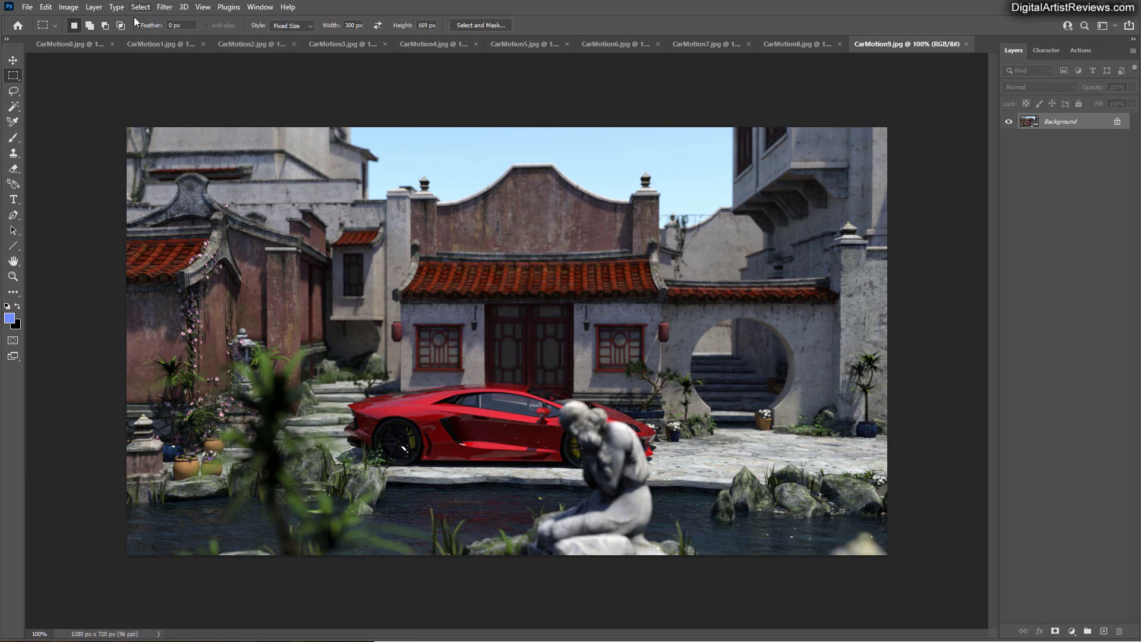
Create a new 1280×720 pixel document with black background contents.
click(28, 7)
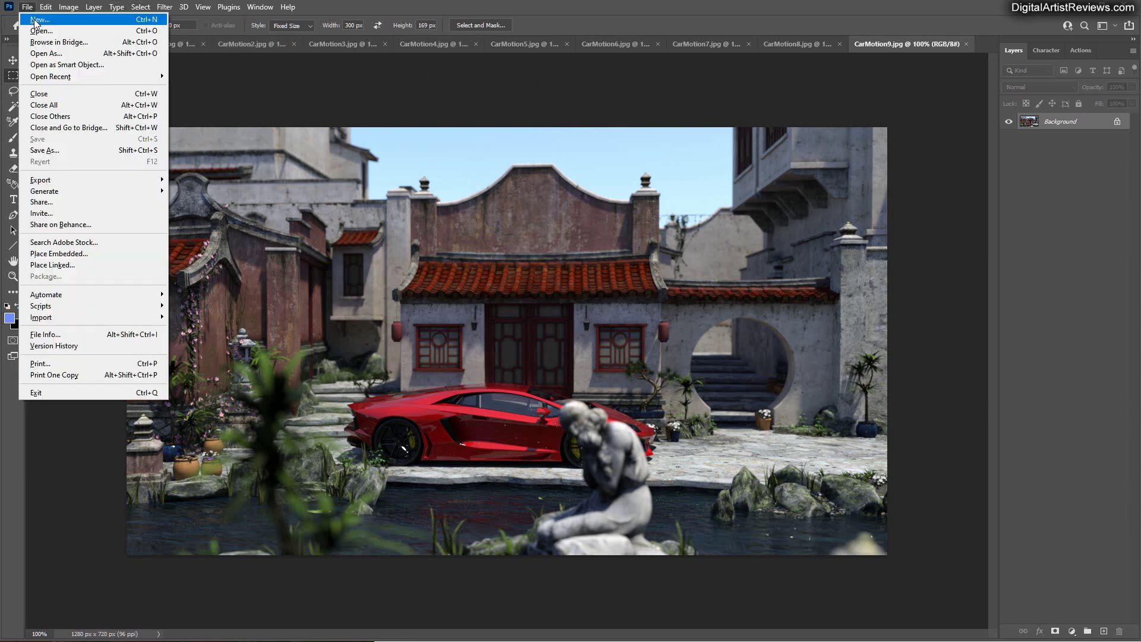
click(45, 22)
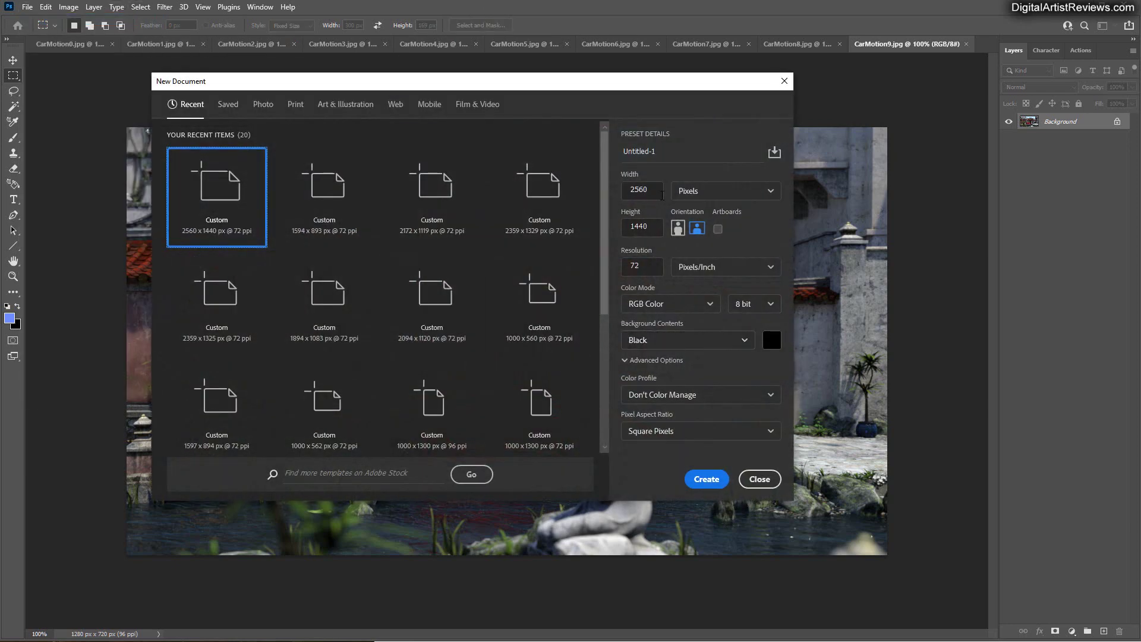
text(128)
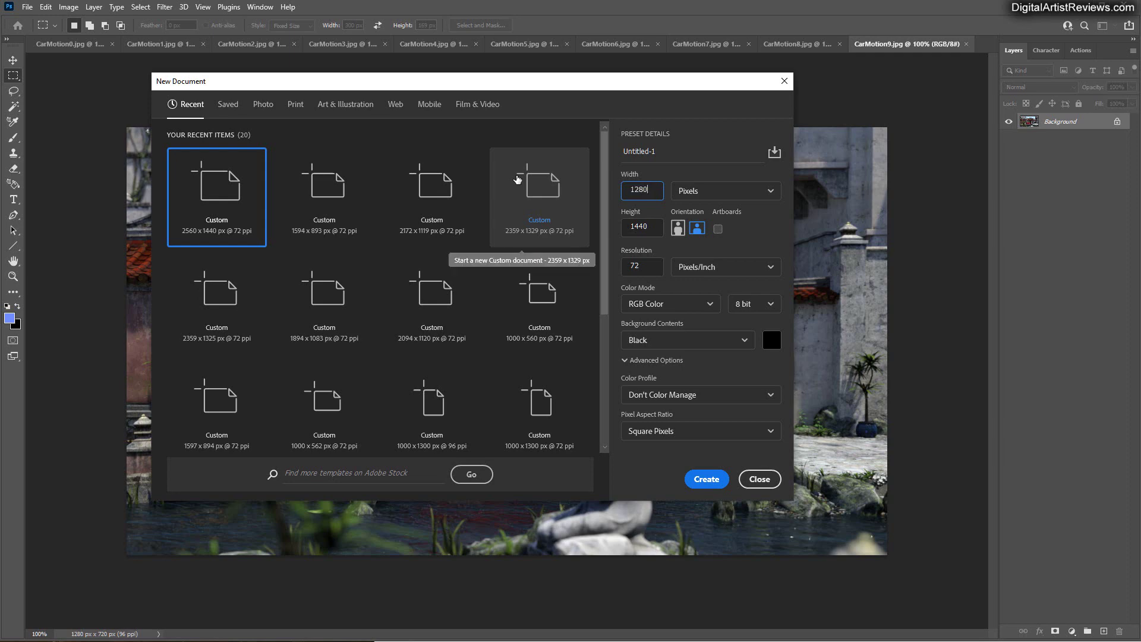
key(Tab)
text(7)
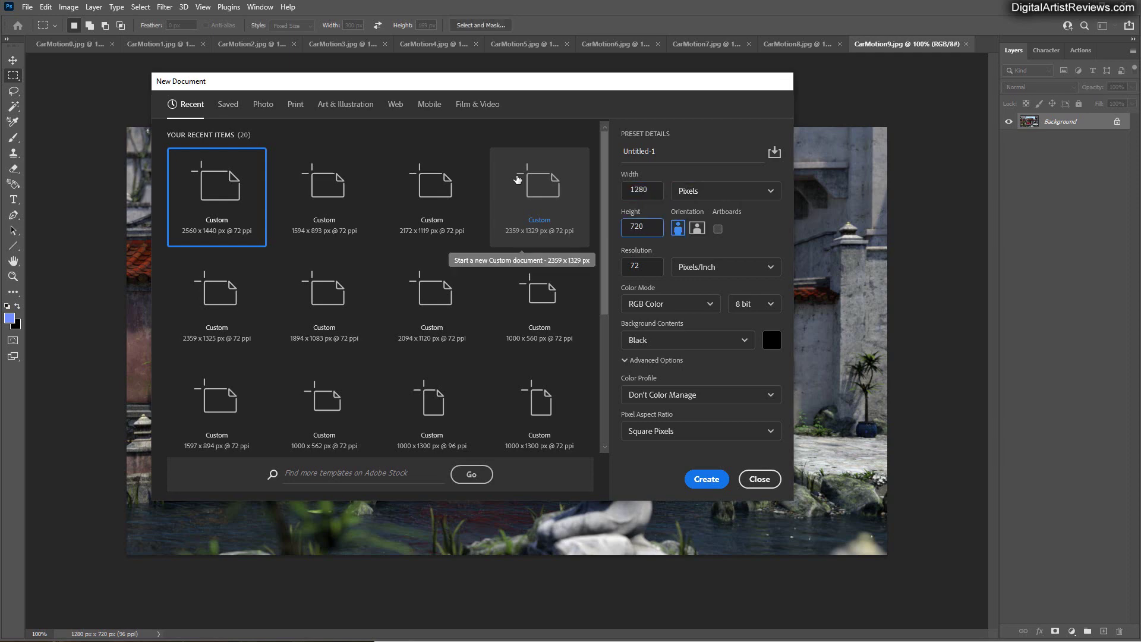
key(Return)
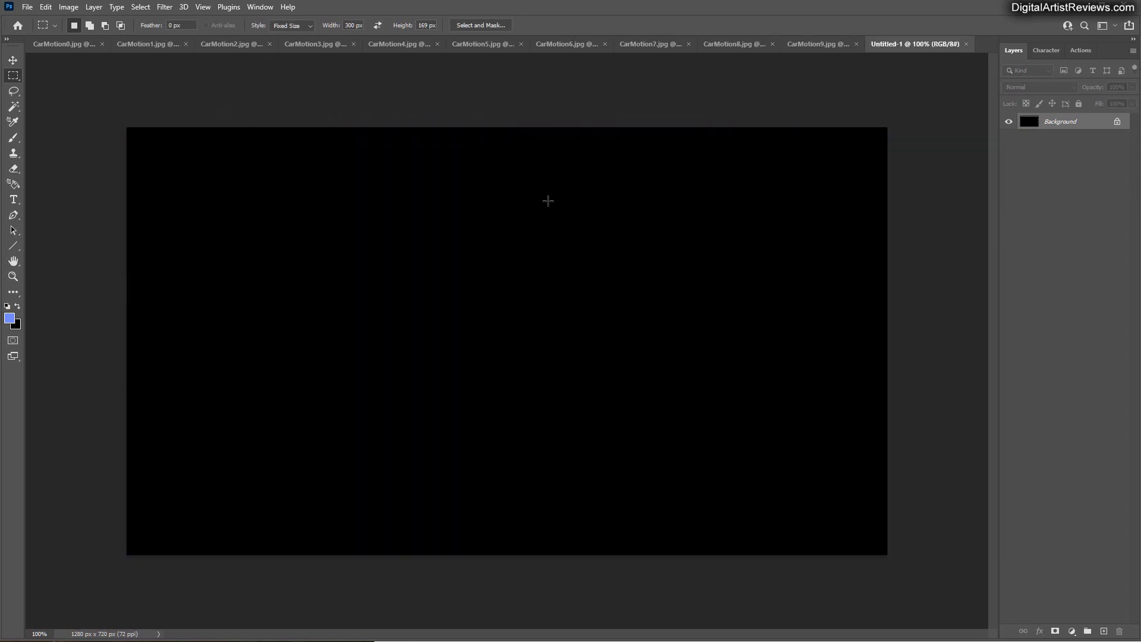
Copy frames CarMotion0 through CarMotion4 into Untitled-1 as stacked layers.
click(74, 46)
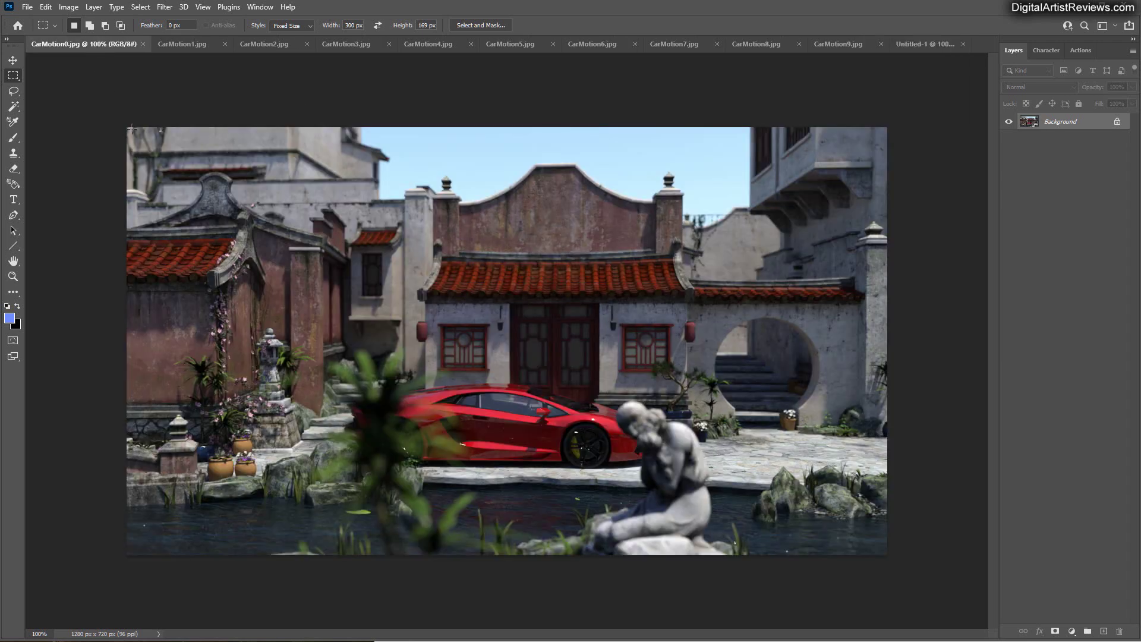
click(143, 44)
key(ctrl+v)
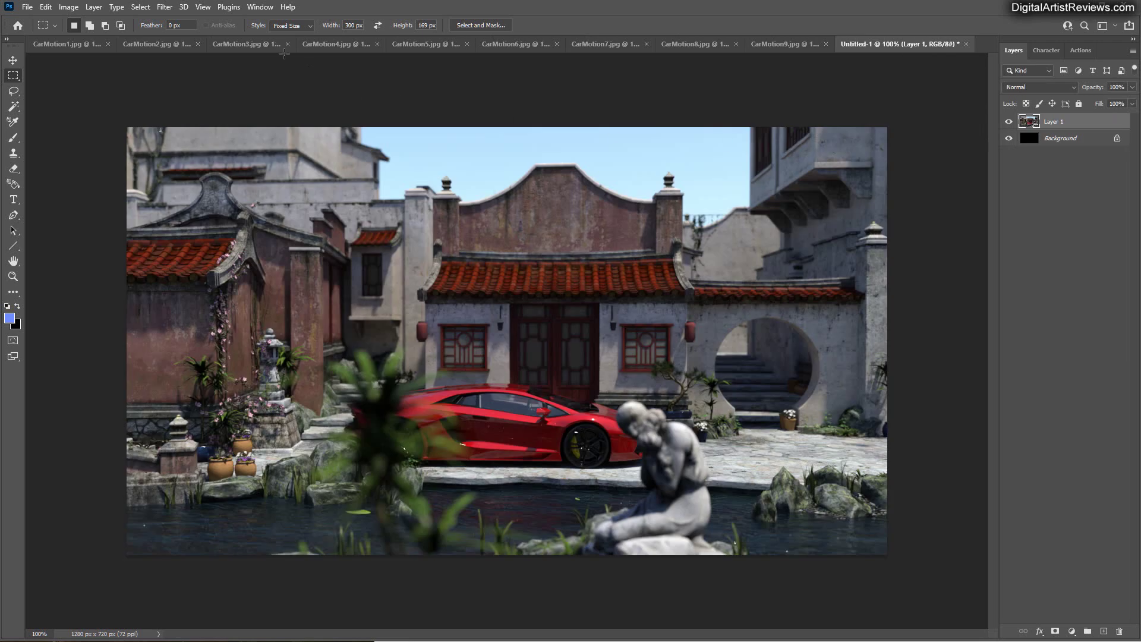
click(73, 44)
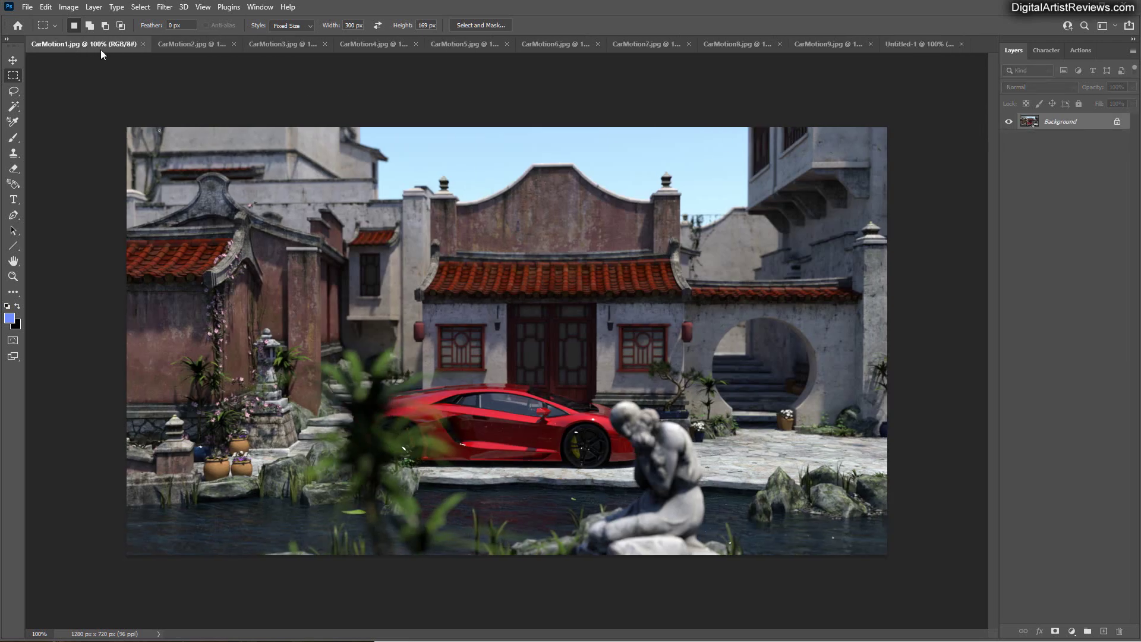
click(173, 45)
key(ctrl+a)
key(ctrl+c)
click(910, 44)
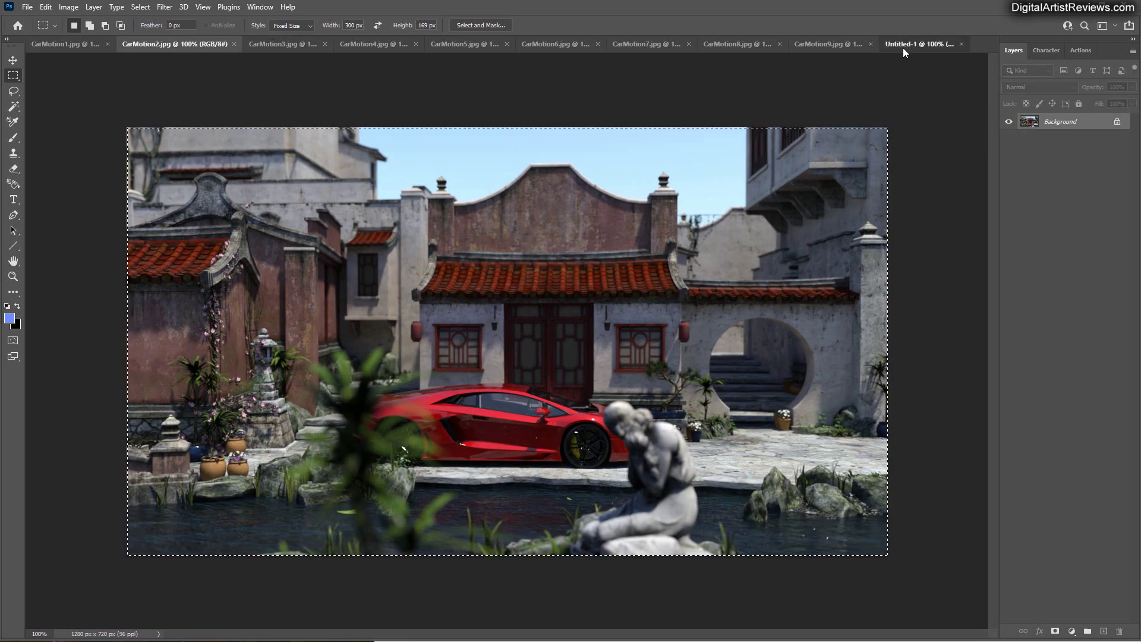
key(ctrl+v)
click(222, 44)
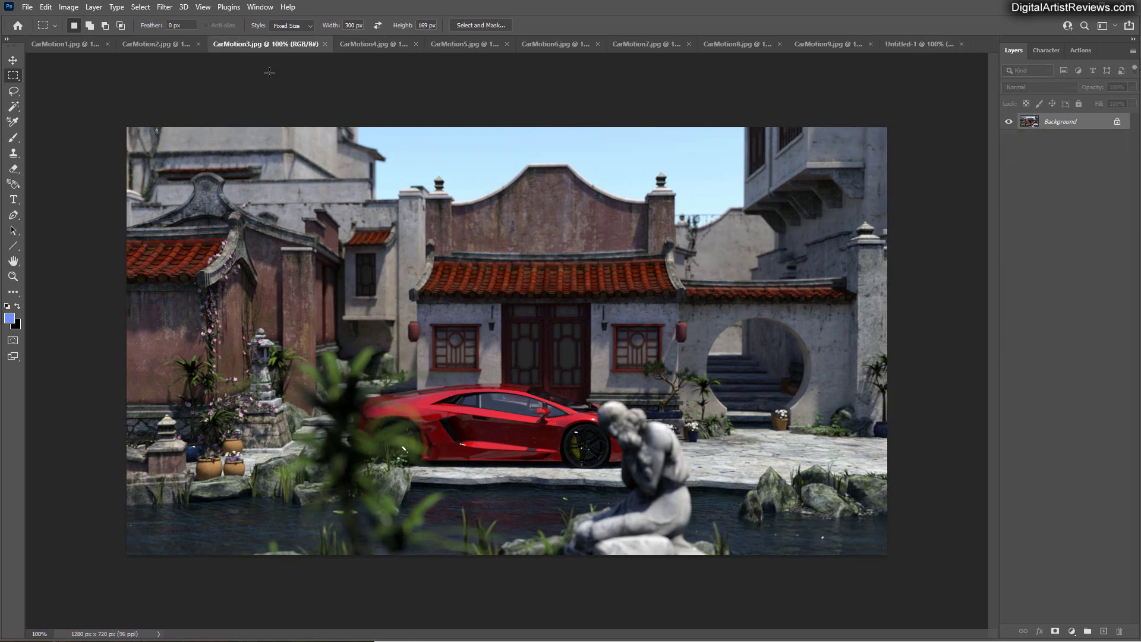
key(ctrl+a)
key(ctrl+c)
click(915, 45)
key(ctrl+v)
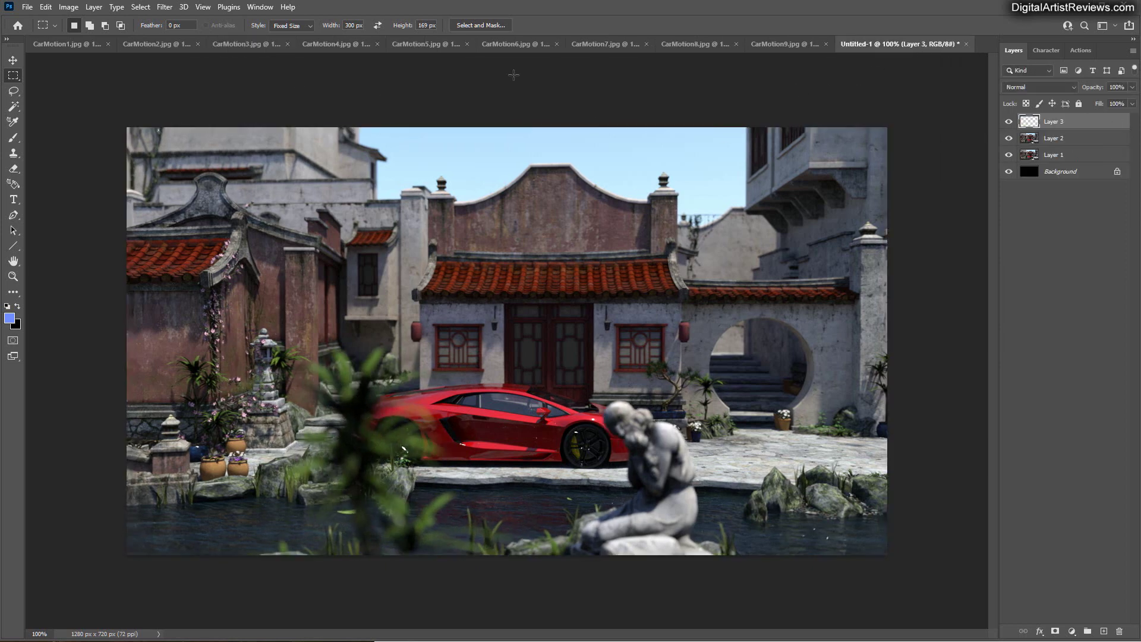
click(313, 44)
key(ctrl+a)
key(ctrl+c)
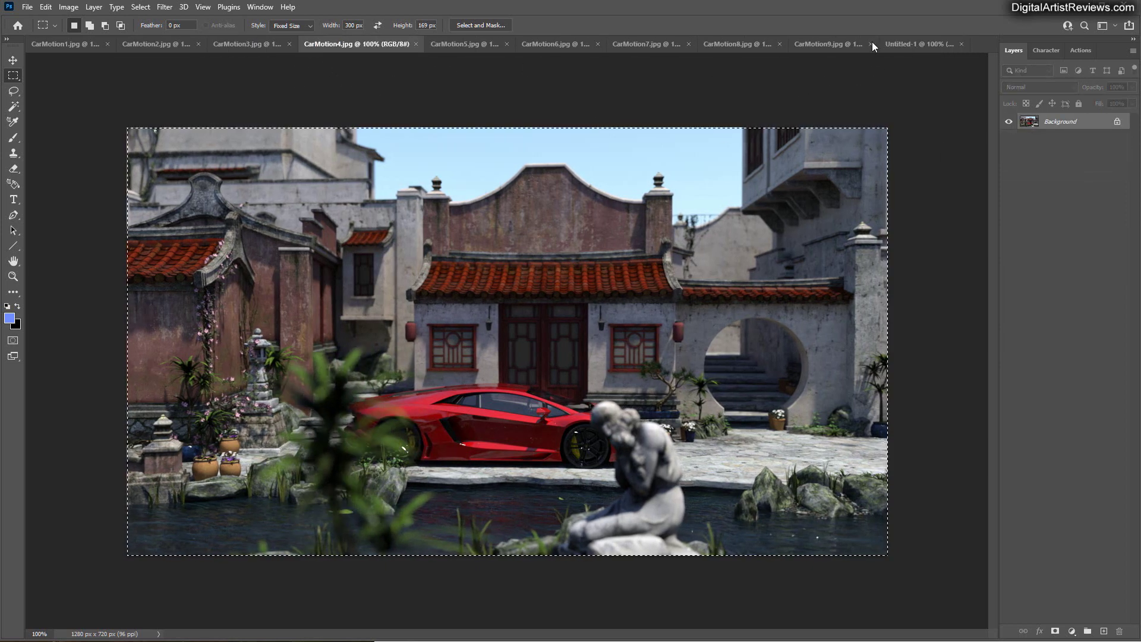
click(915, 44)
key(ctrl+v)
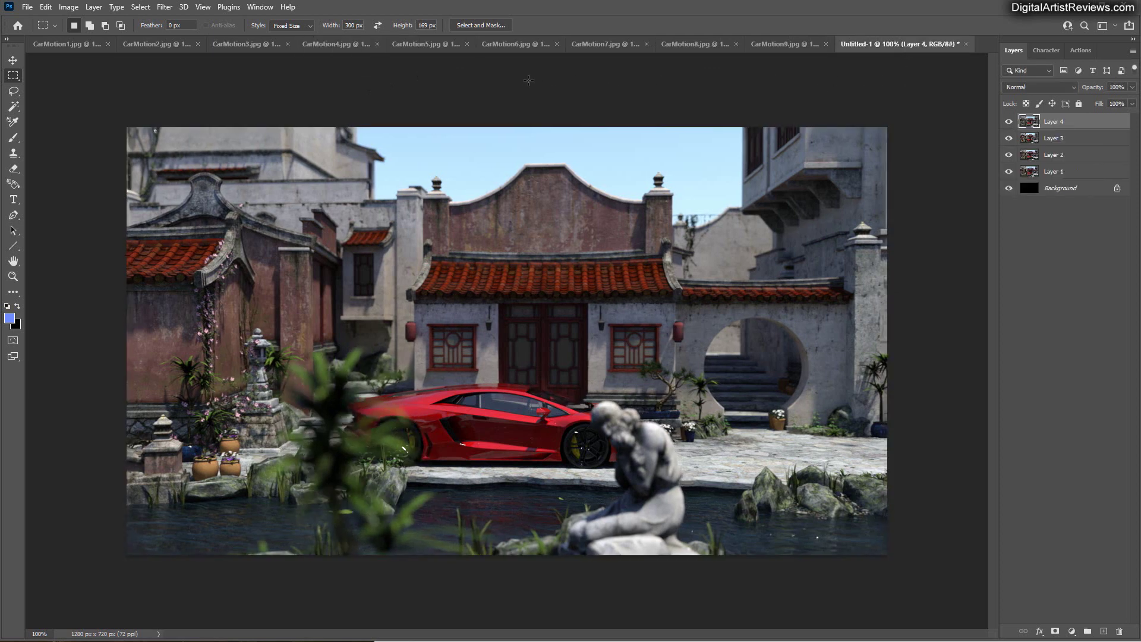
Copy frames CarMotion5 through CarMotion9 into Untitled-1, completing the stack up to Layer 9.
click(423, 45)
key(ctrl+a)
key(ctrl+c)
click(914, 44)
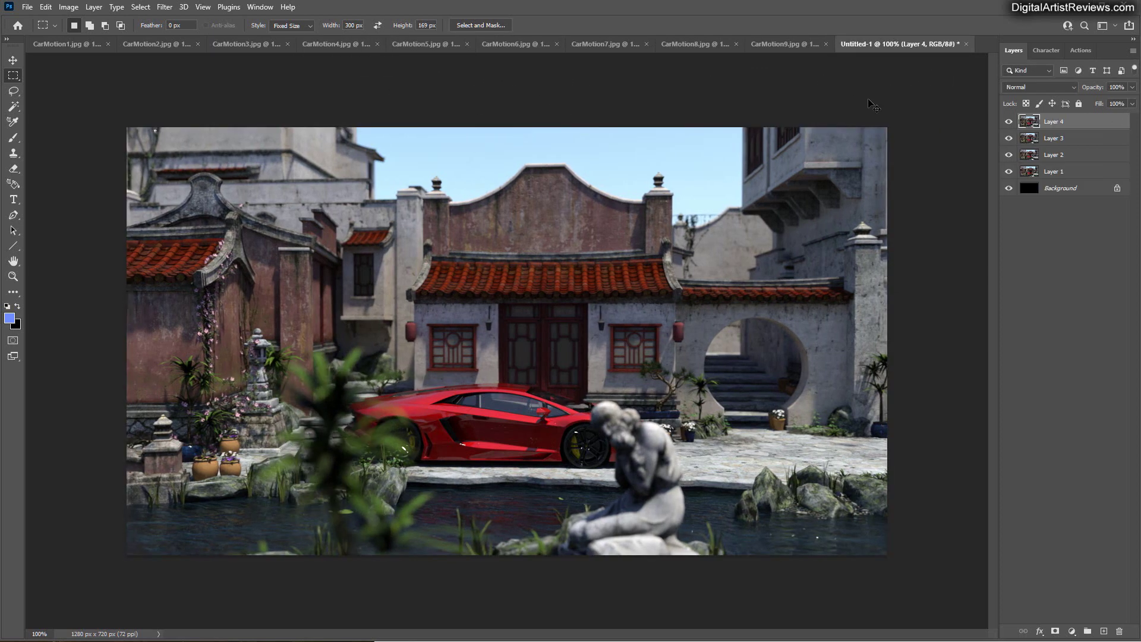
key(ctrl+v)
click(497, 44)
key(ctrl+a)
key(ctrl+c)
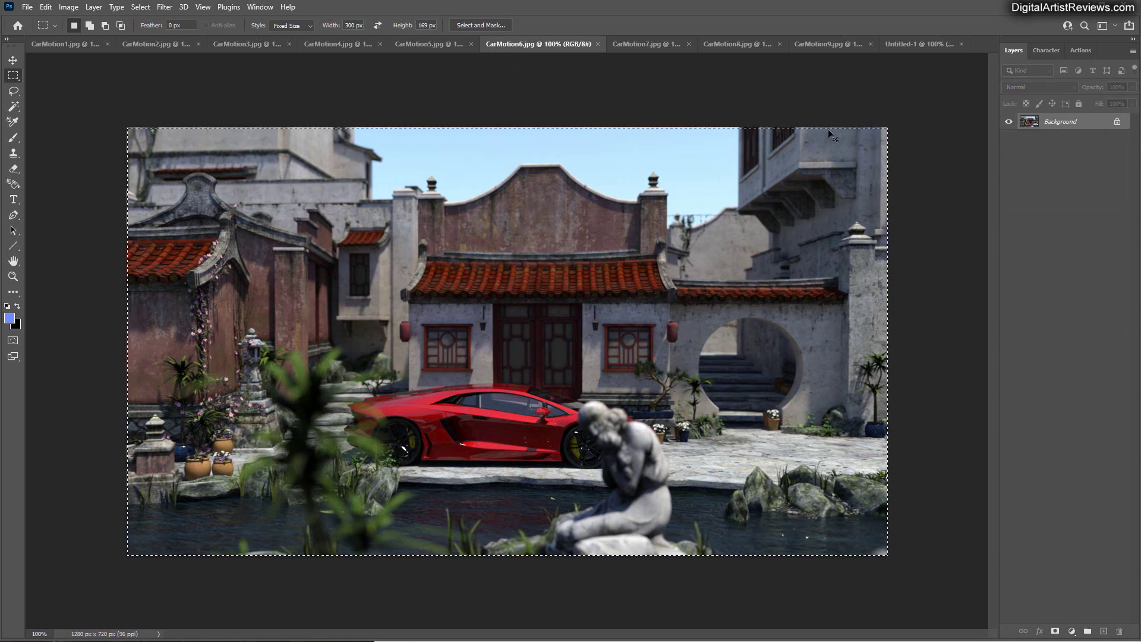
click(918, 44)
key(ctrl+v)
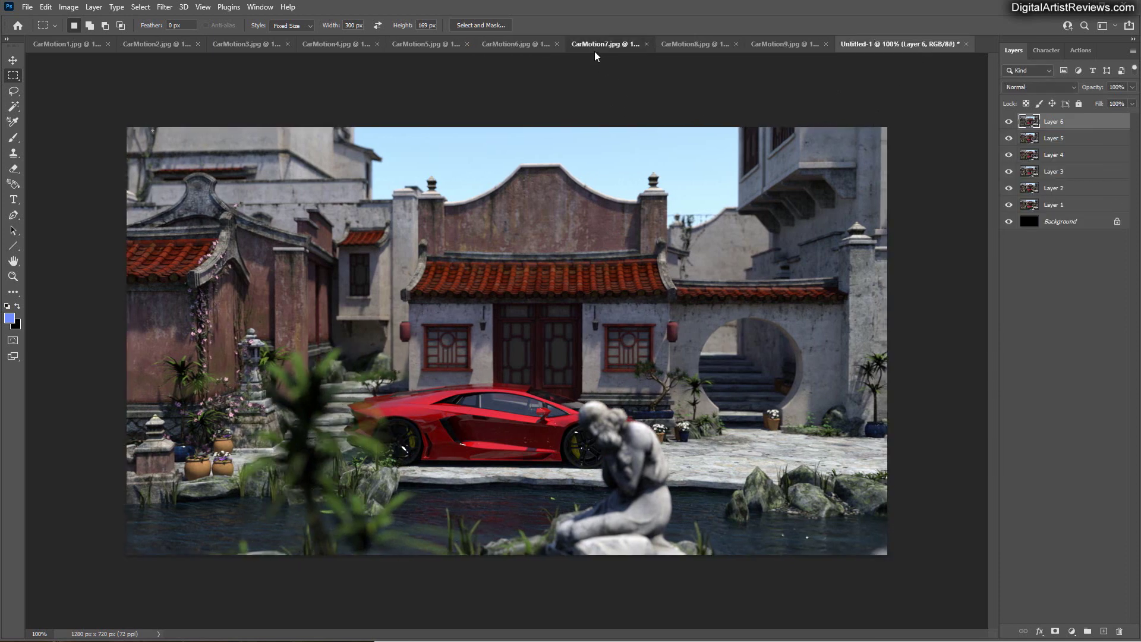
click(597, 46)
key(ctrl+a)
key(ctrl+c)
click(901, 41)
key(ctrl+v)
click(701, 45)
key(ctrl+a)
key(ctrl+c)
click(924, 46)
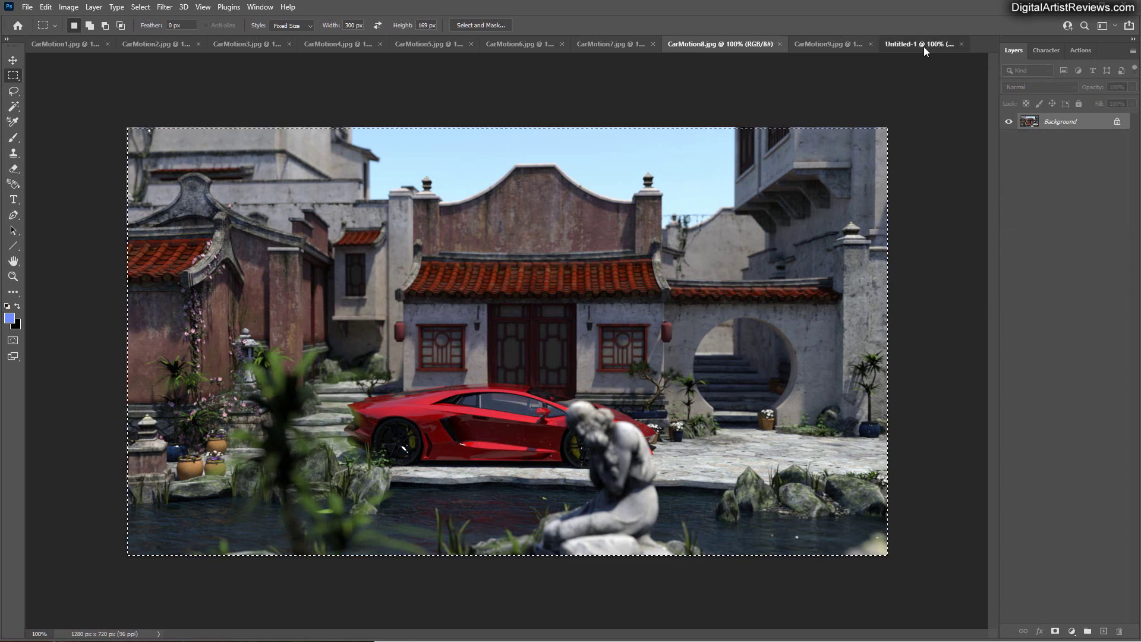
key(ctrl+v)
click(777, 46)
key(ctrl+a)
key(ctrl+c)
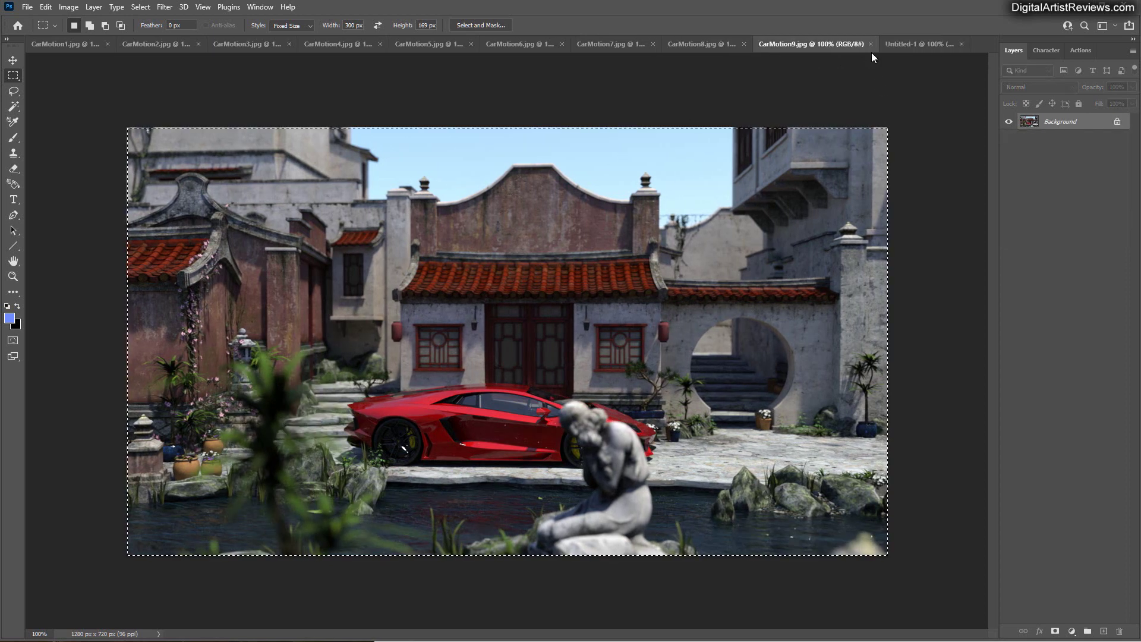
click(921, 45)
key(ctrl+v)
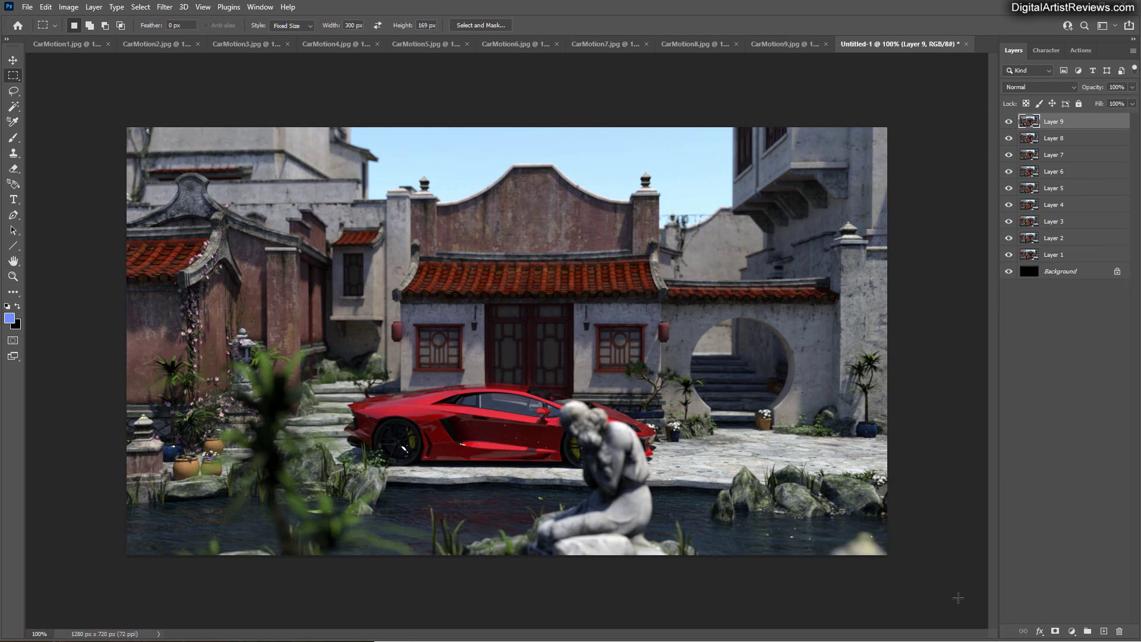
key(alt+Tab)
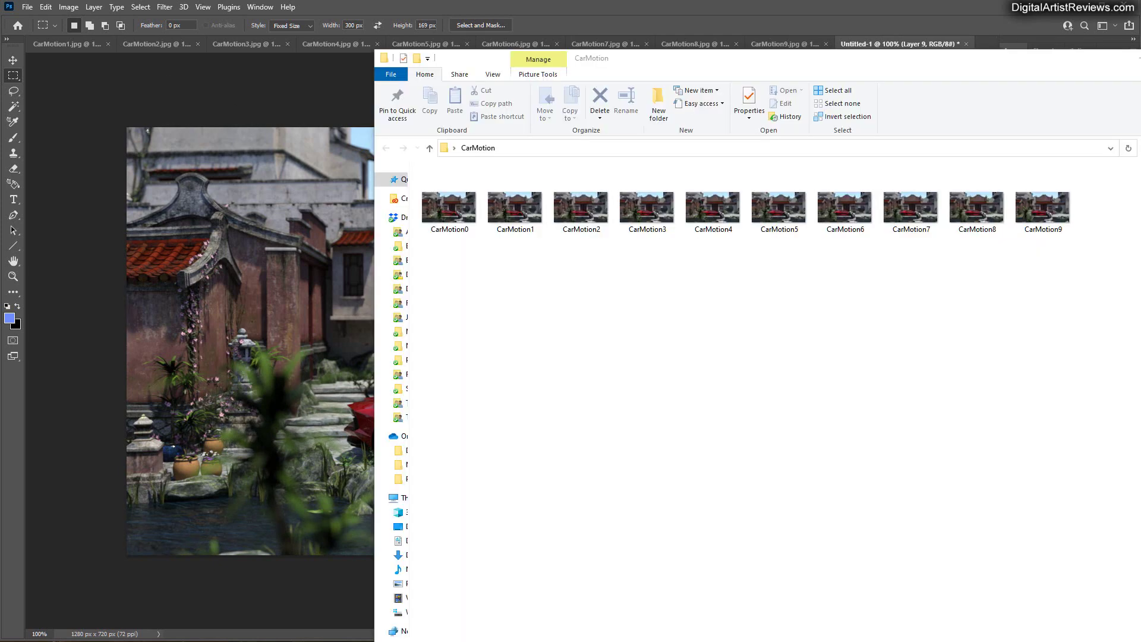
Drag CarMotion0.jpg from the CarMotion folder onto Photoshop to open it.
click(904, 24)
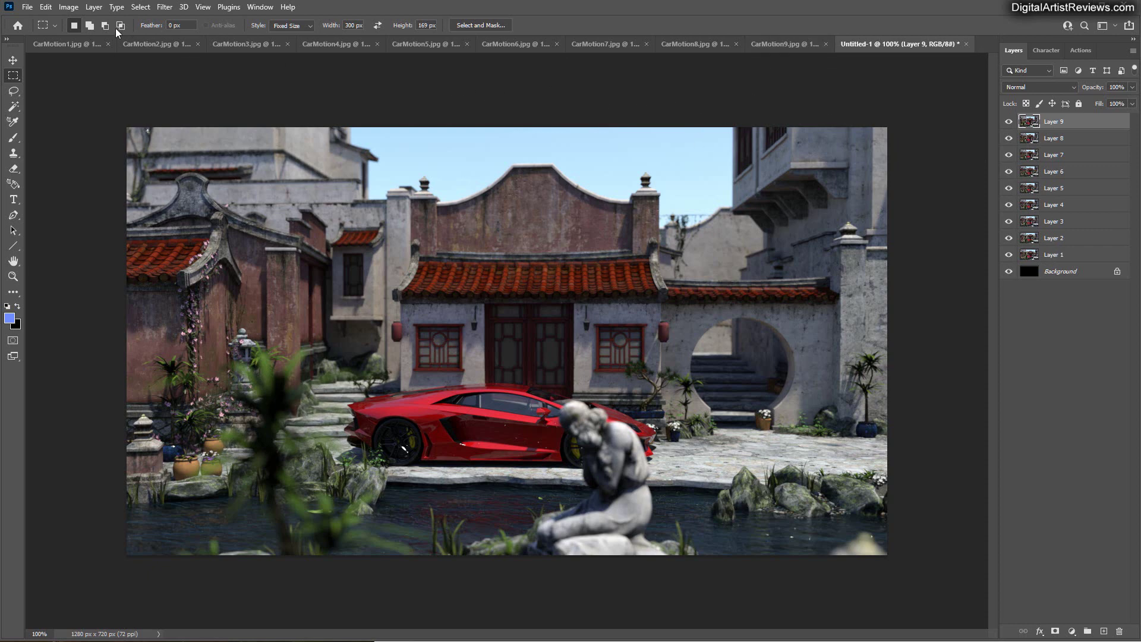
key(alt+Tab)
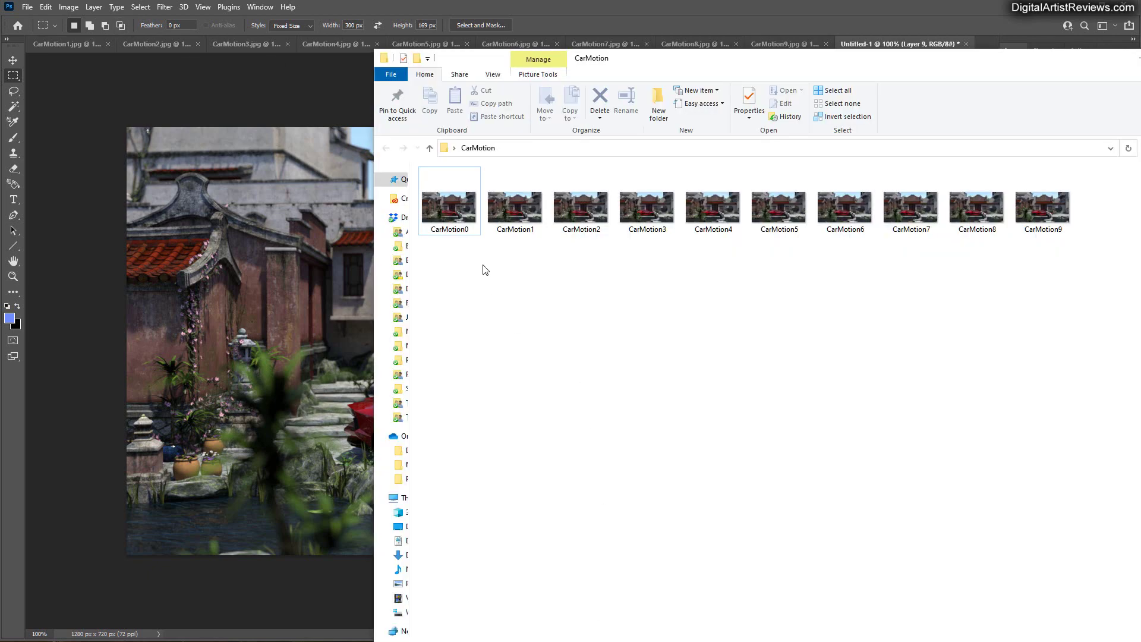
drag(679, 60, 664, 146)
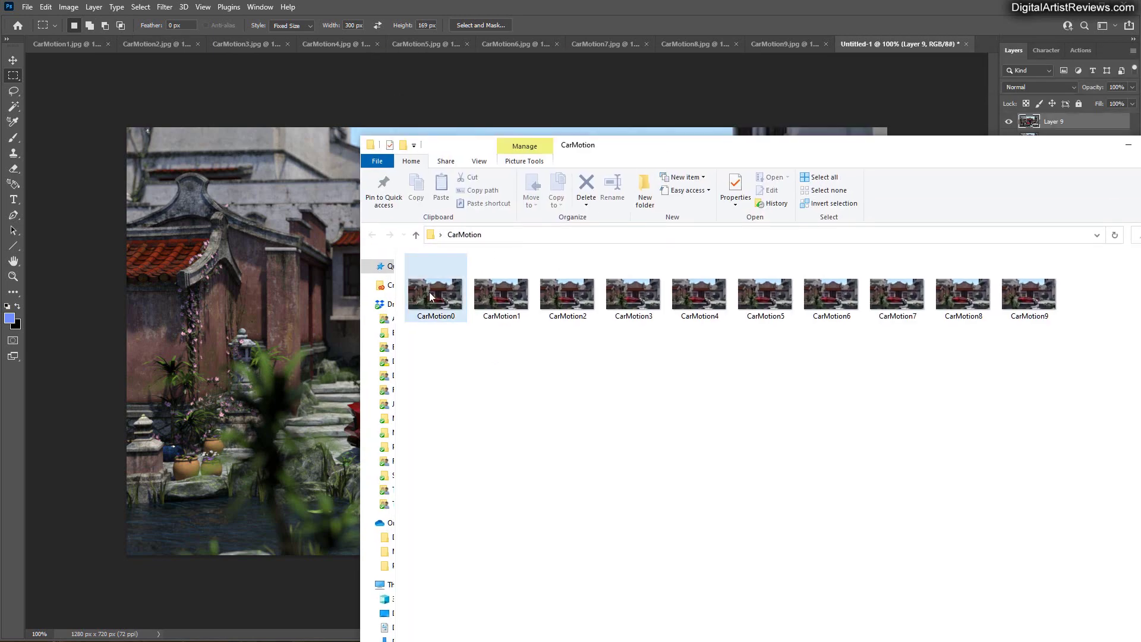
drag(429, 291, 980, 46)
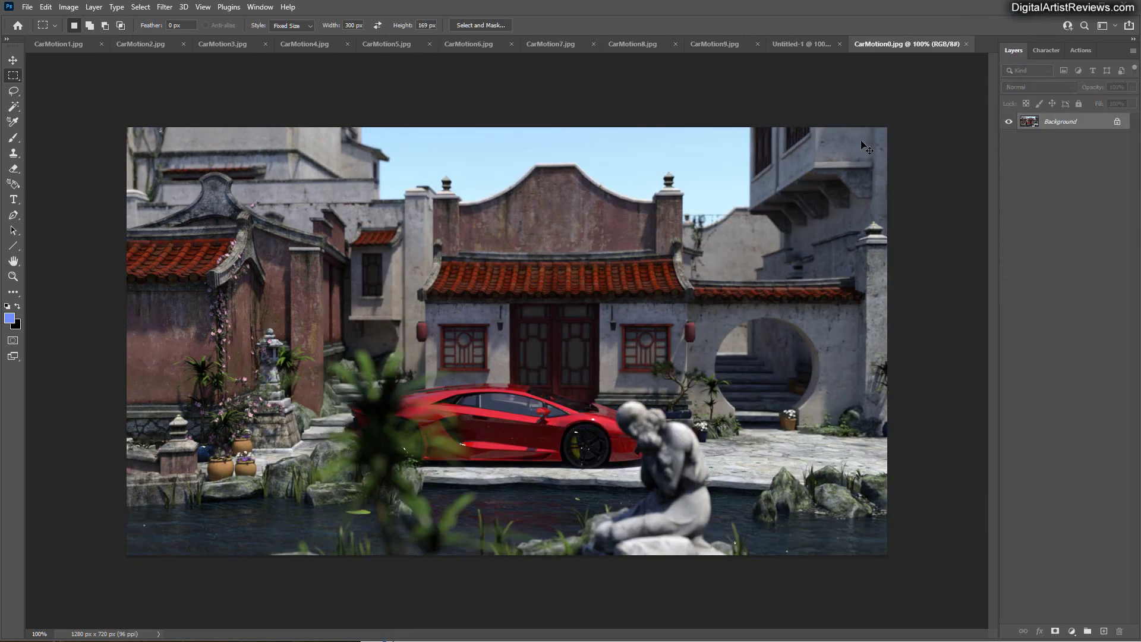
Add the CarMotion0 frame to Untitled-1 as Layer 10, set to Screen at 10% opacity.
key(ctrl+a)
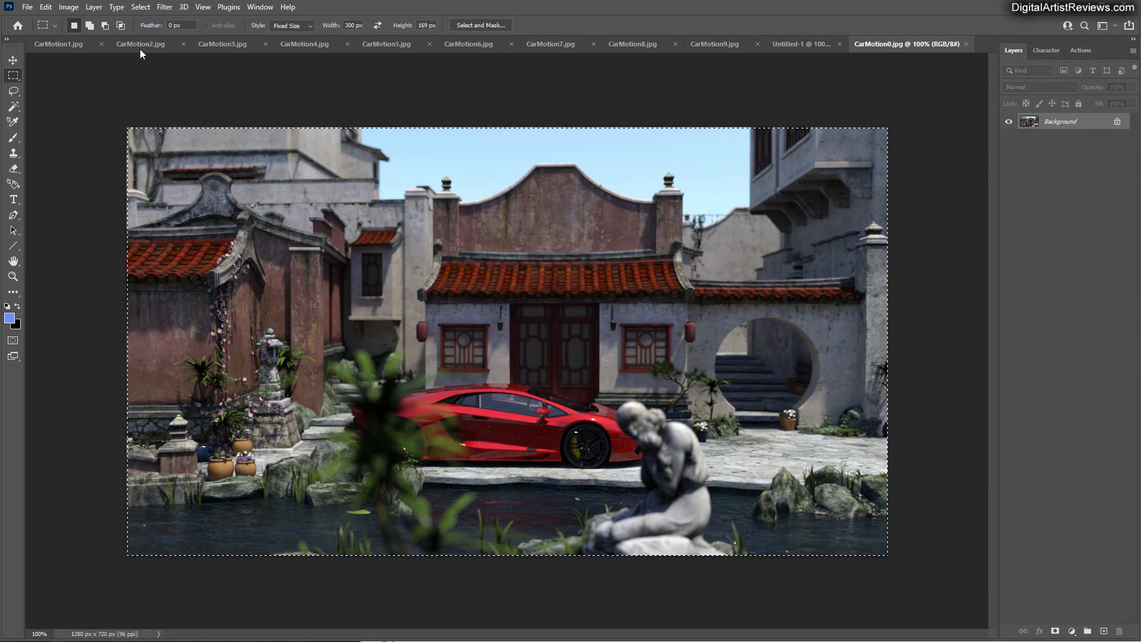
click(801, 45)
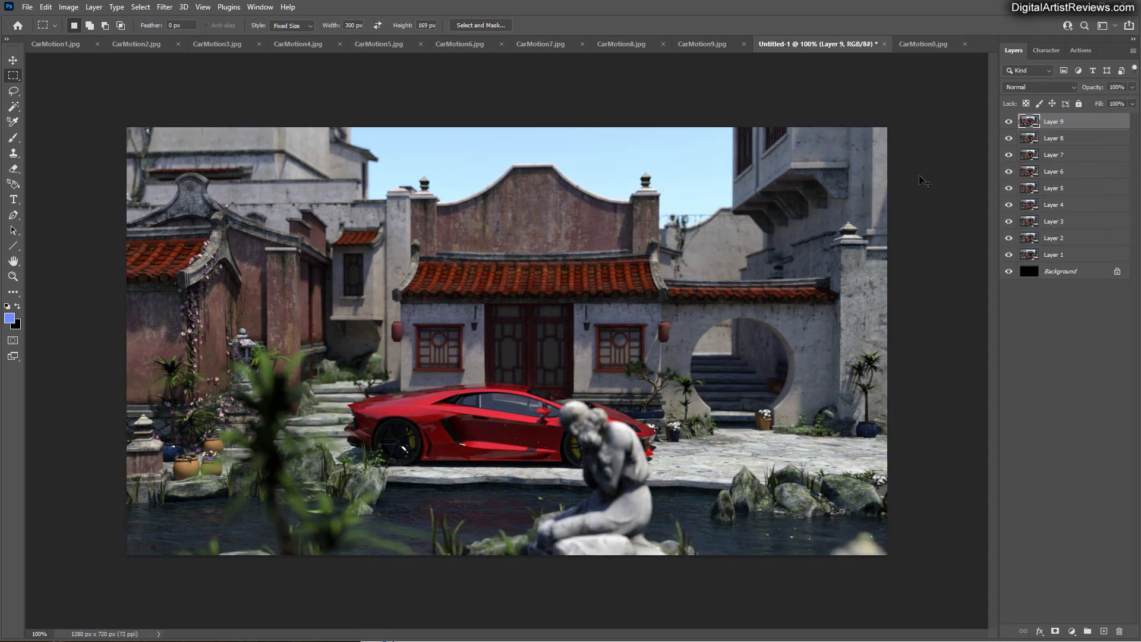
drag(919, 180, 925, 186)
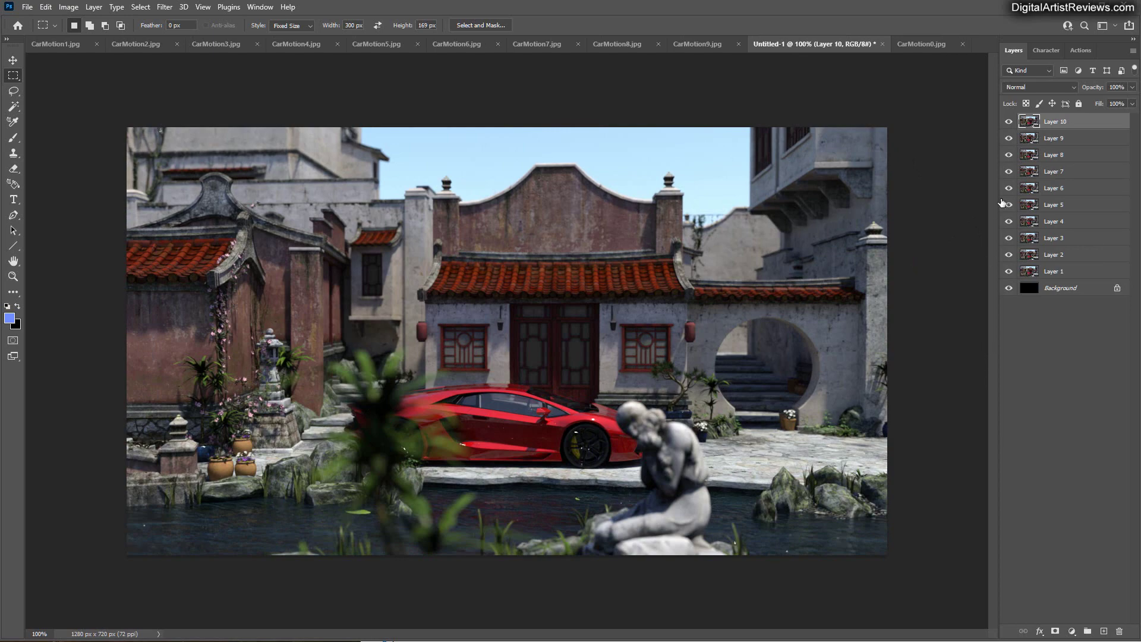
click(1069, 89)
click(1058, 183)
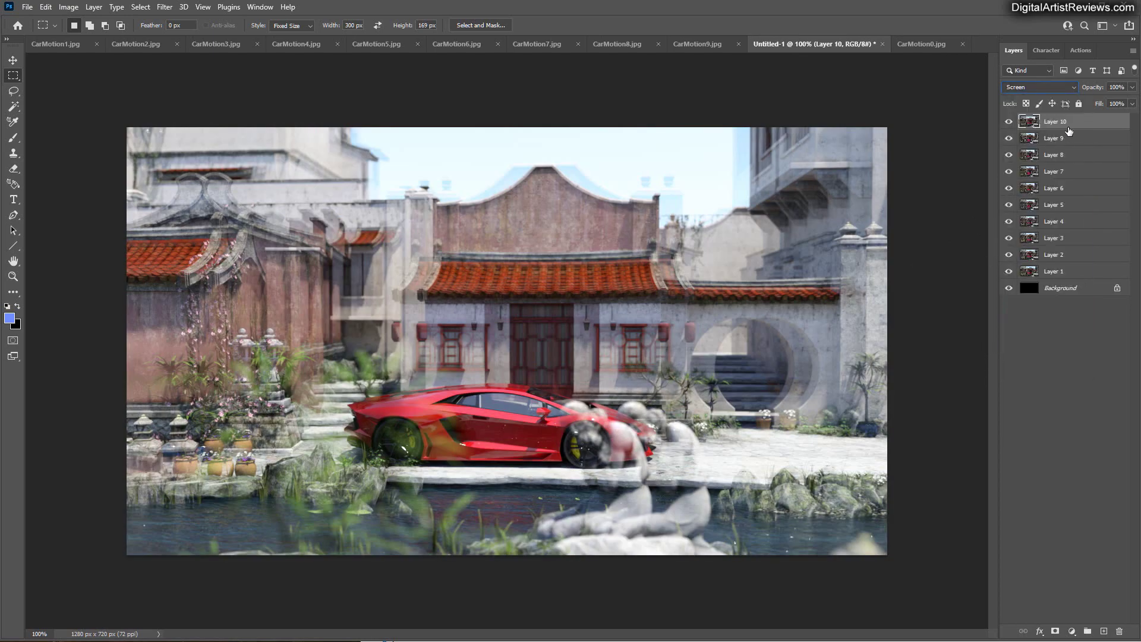
click(1125, 85)
text(10)
key(Return)
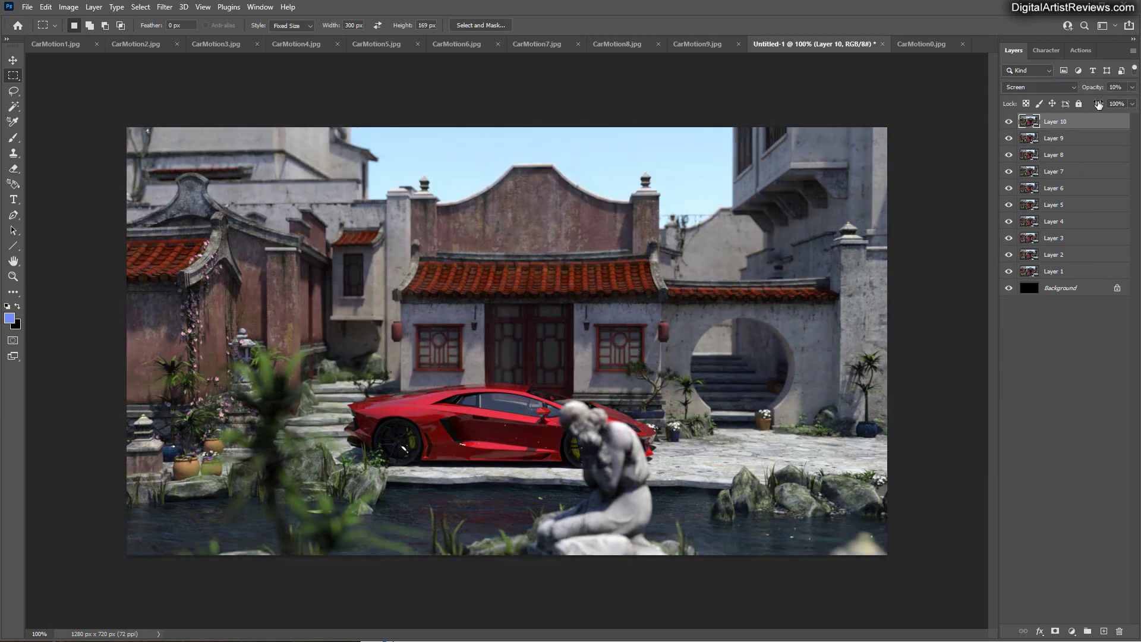
Set Layers 9 and 8 to Screen blending at 10% opacity.
click(1052, 138)
click(1040, 87)
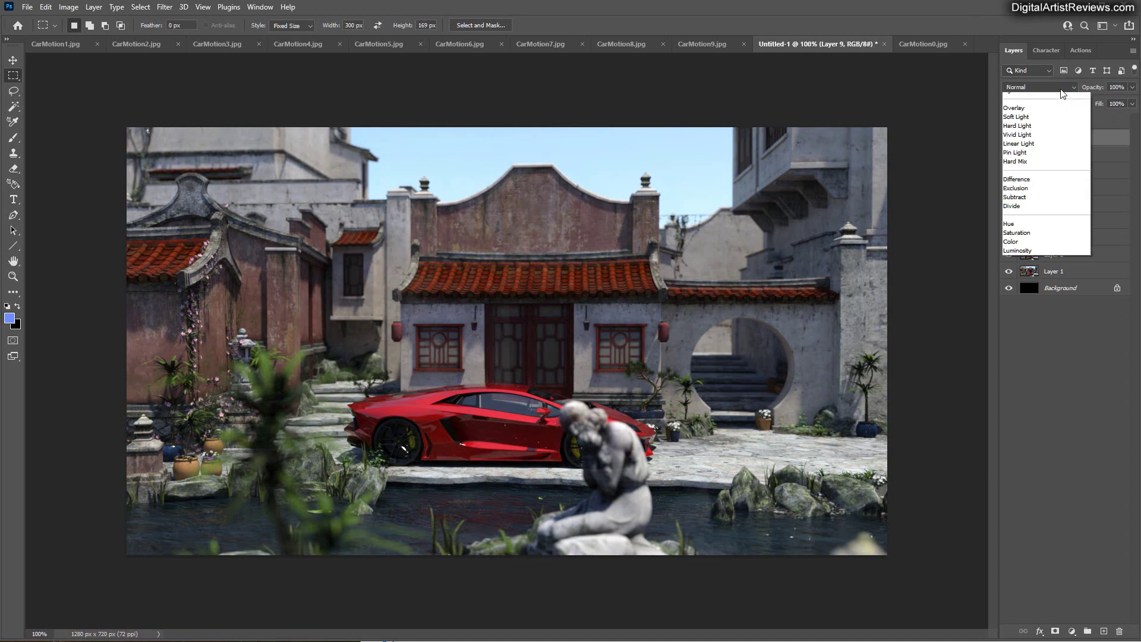
click(1046, 188)
click(1123, 88)
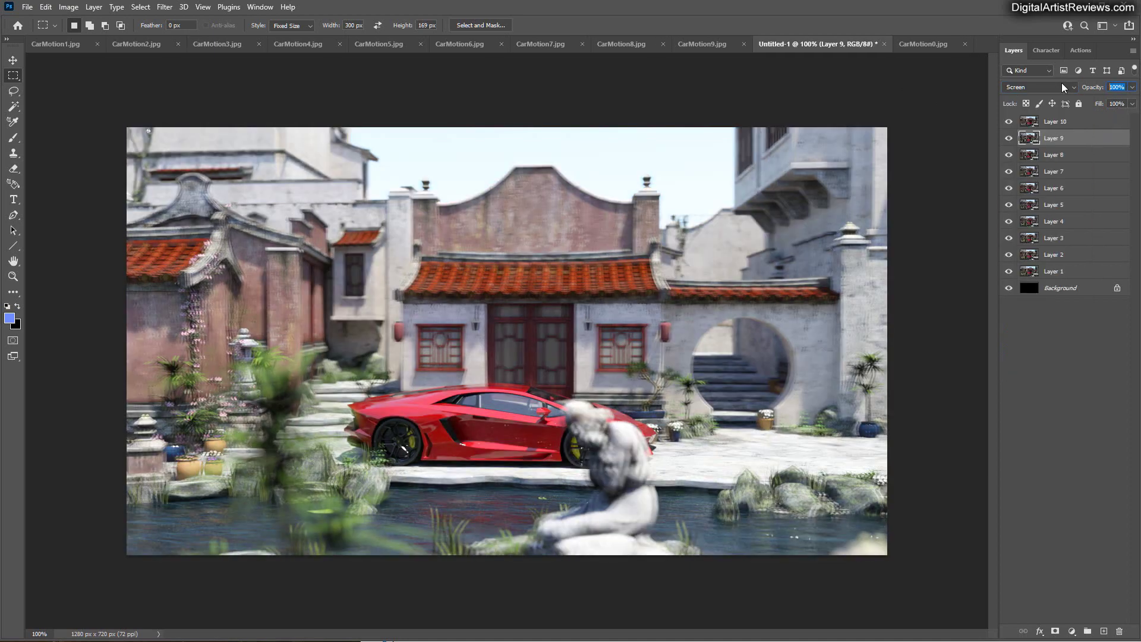
text(10)
key(Return)
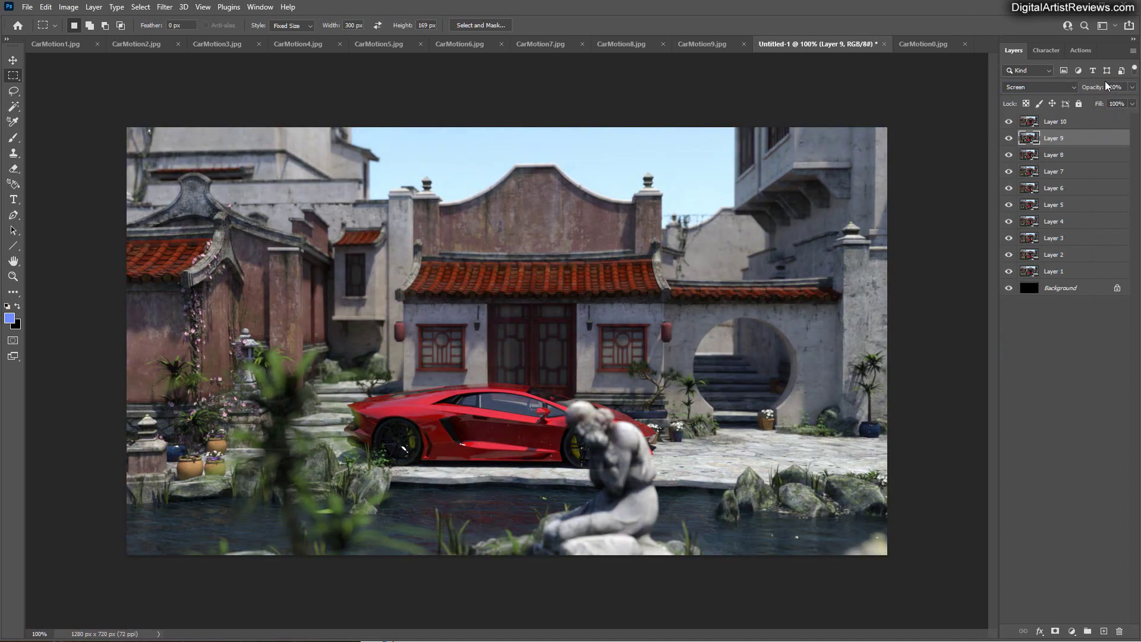
click(1032, 156)
click(1067, 88)
click(1016, 187)
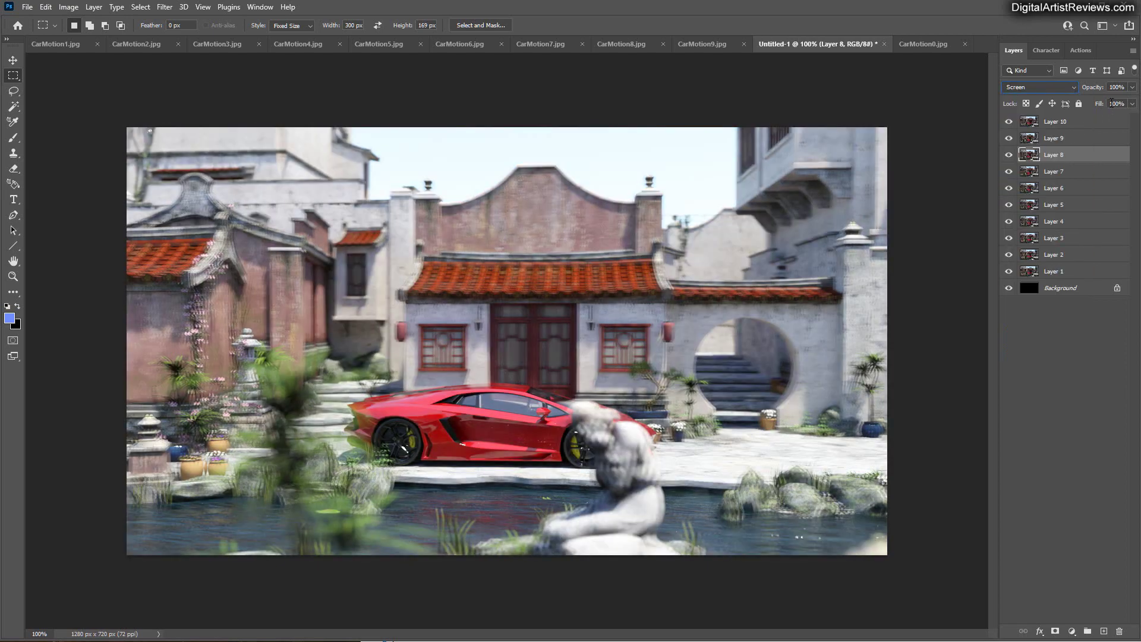
text(10)
key(Return)
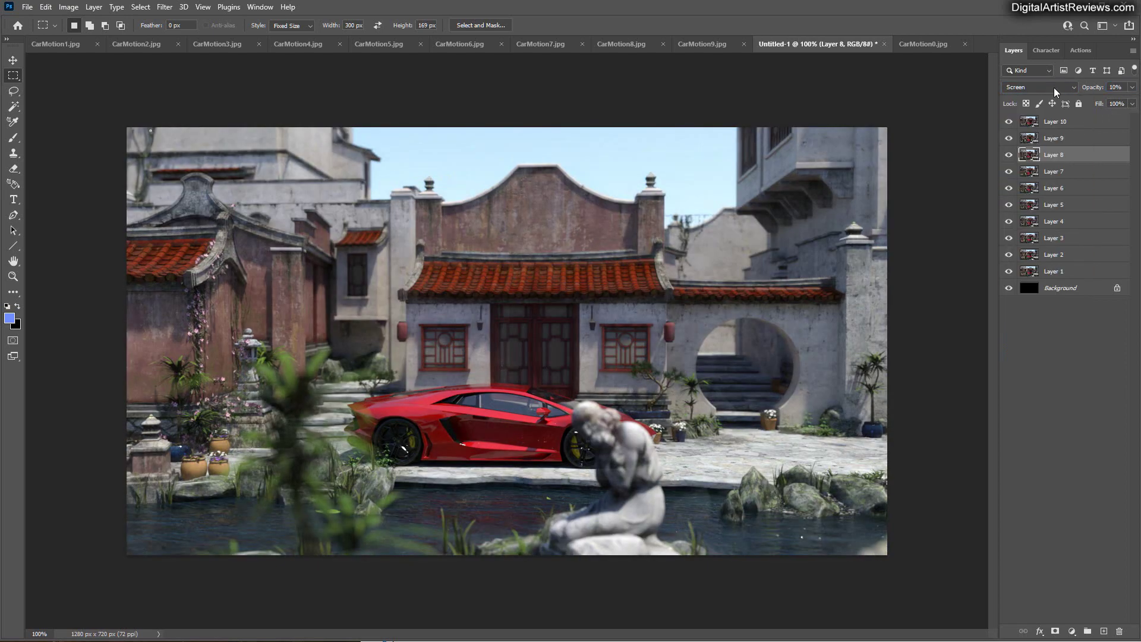
Set Layers 7 and 6 to Screen blending at 10% opacity.
click(1033, 173)
click(1045, 87)
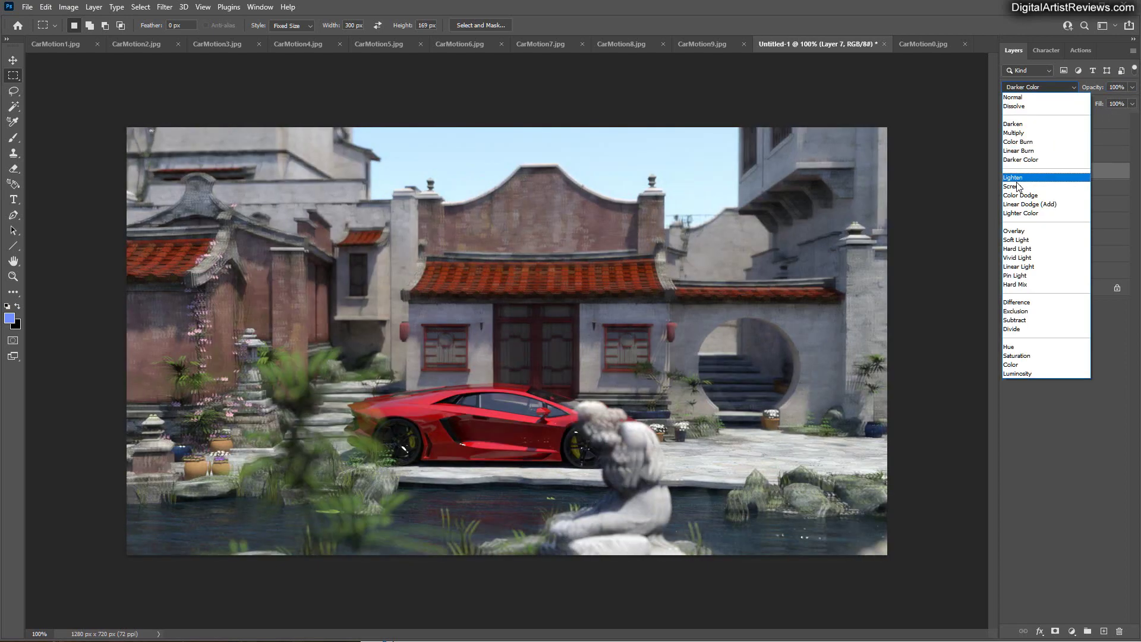
click(1016, 188)
text(10)
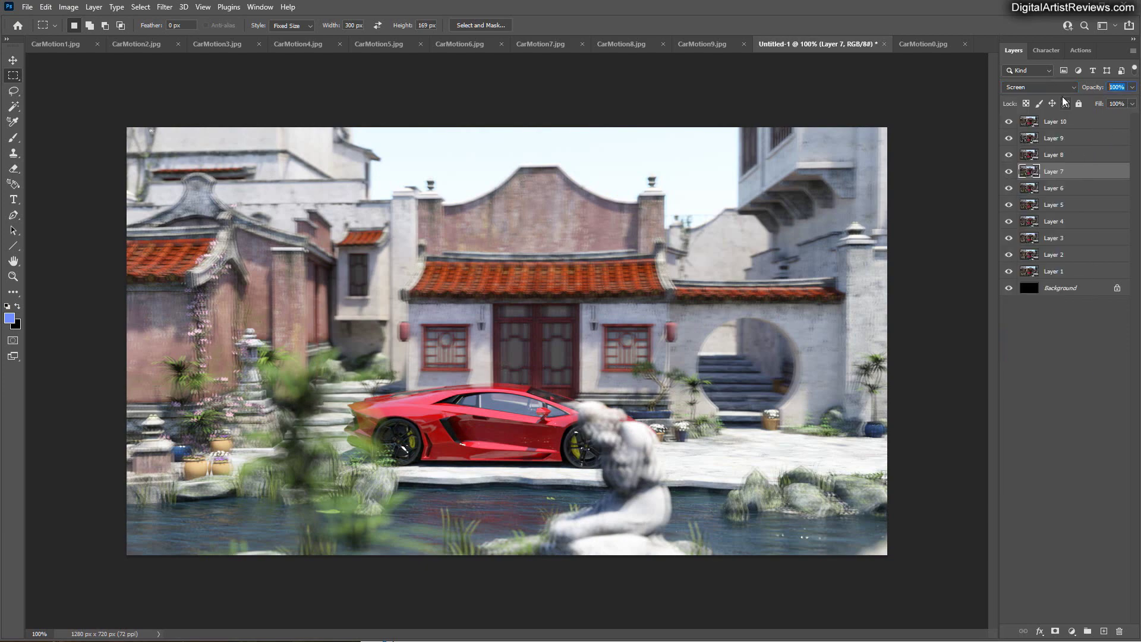
key(Return)
click(1033, 188)
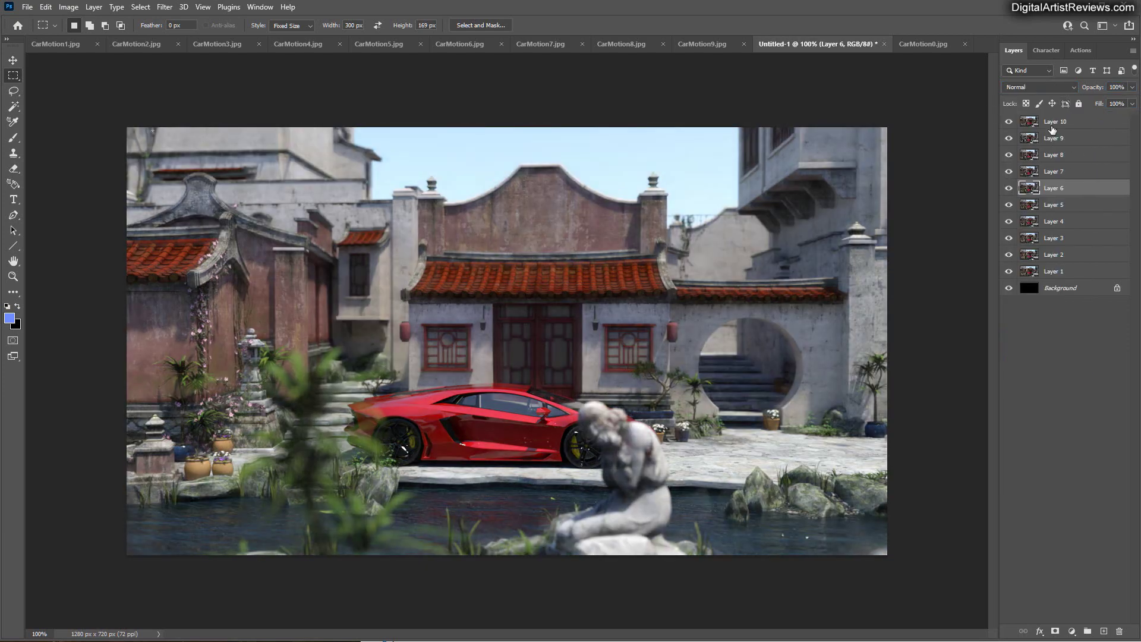
click(1040, 87)
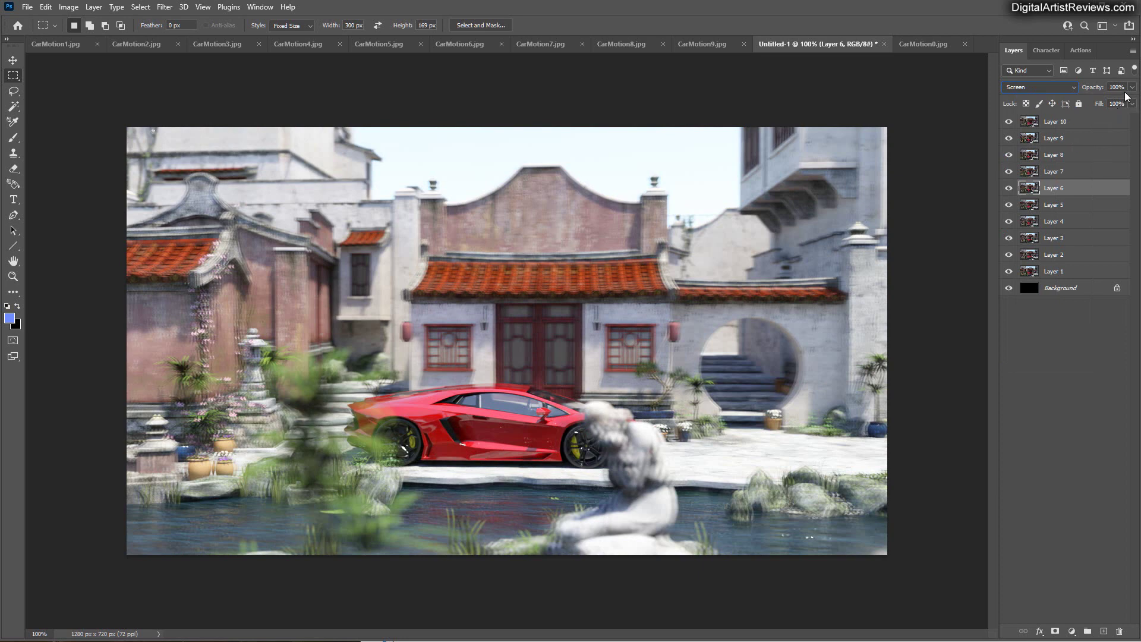
click(1085, 87)
text(10)
key(Return)
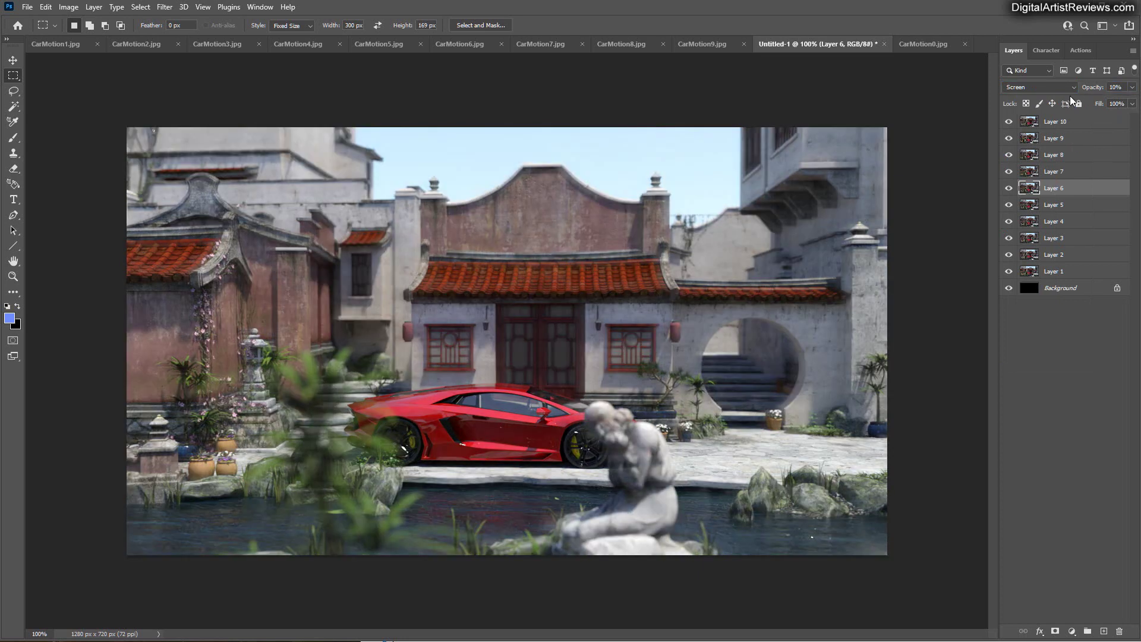
Set Layers 5 and 4 to Screen blending at 10% opacity.
click(1031, 204)
click(1039, 87)
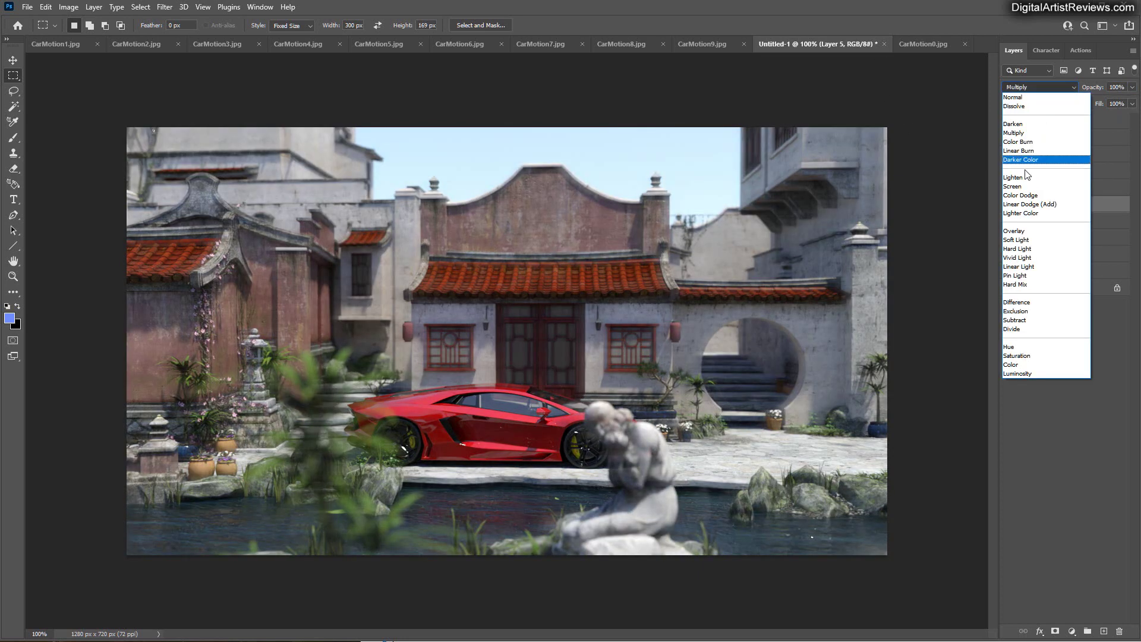
click(1040, 160)
text(10)
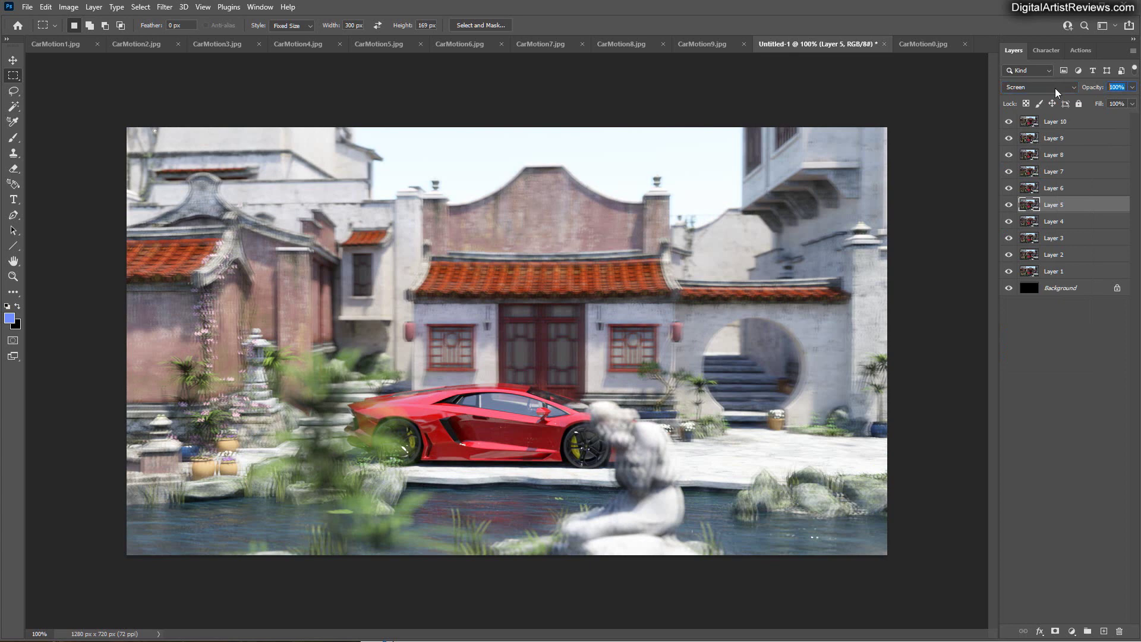
key(Return)
click(1031, 221)
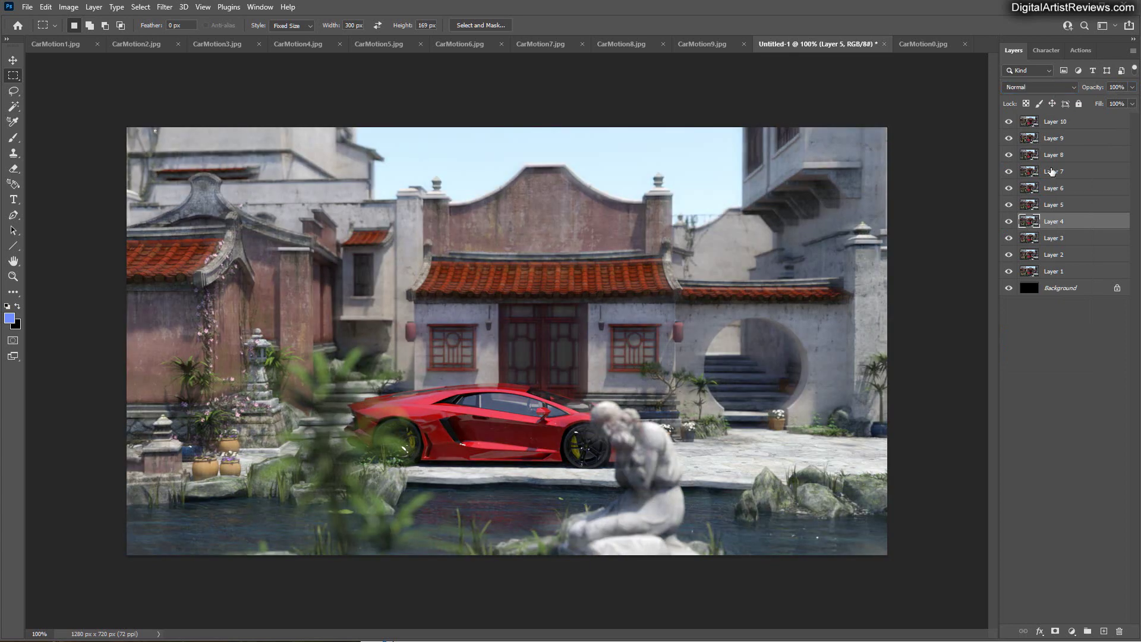
click(1040, 88)
click(1040, 160)
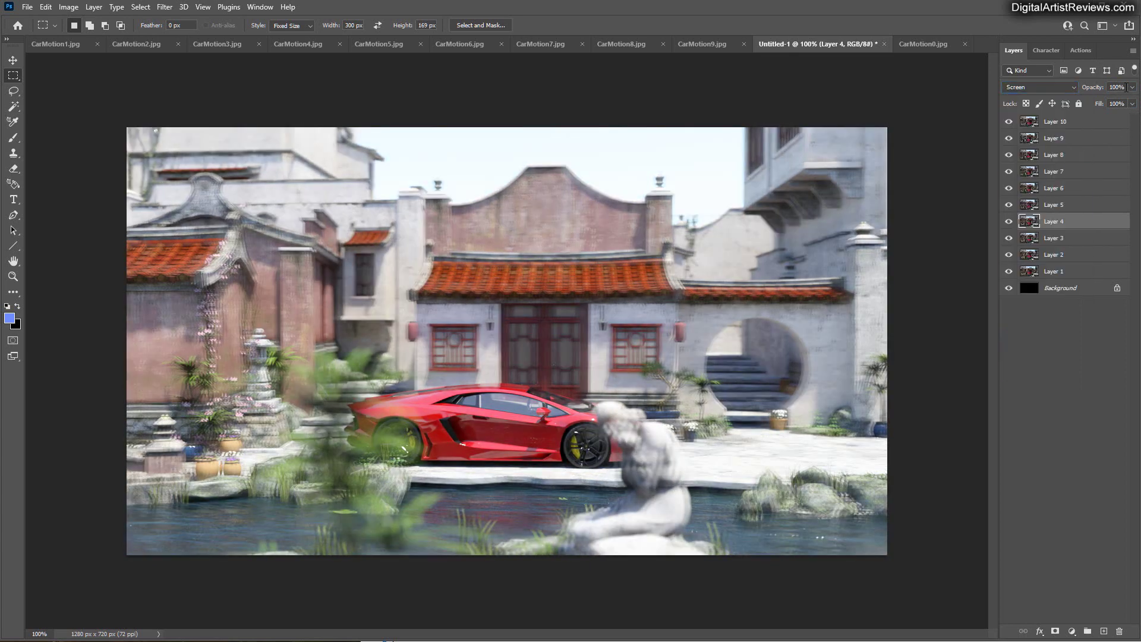
click(1117, 87)
text(10)
key(Return)
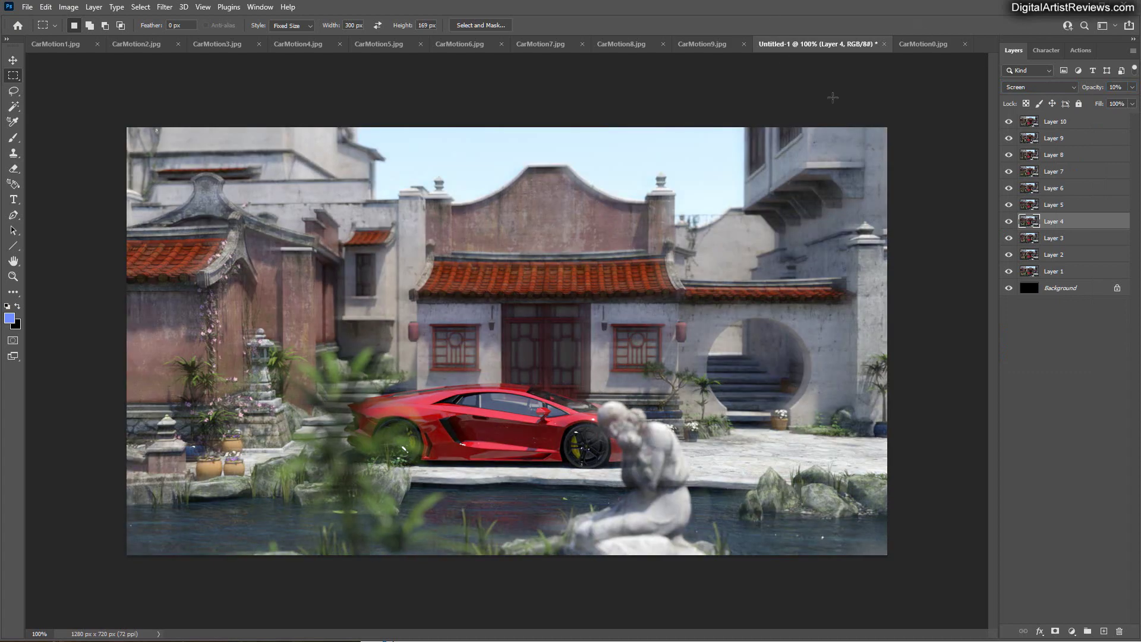
Set Layers 3 and 2 to Screen blending at 10% opacity.
click(1031, 238)
click(1046, 88)
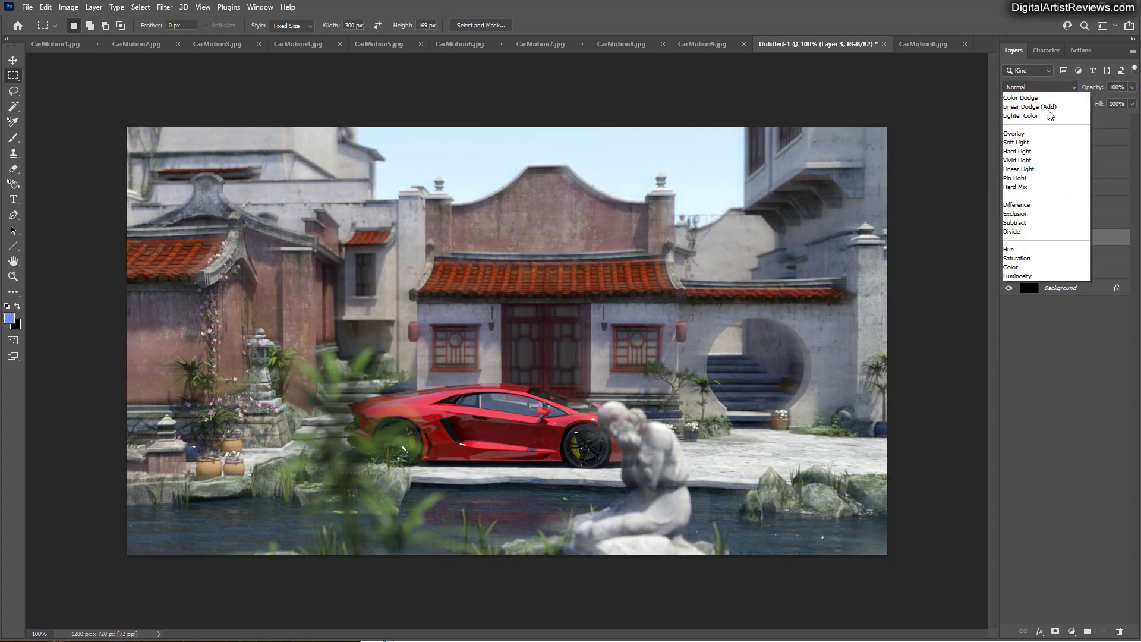
click(1034, 187)
key(Tab)
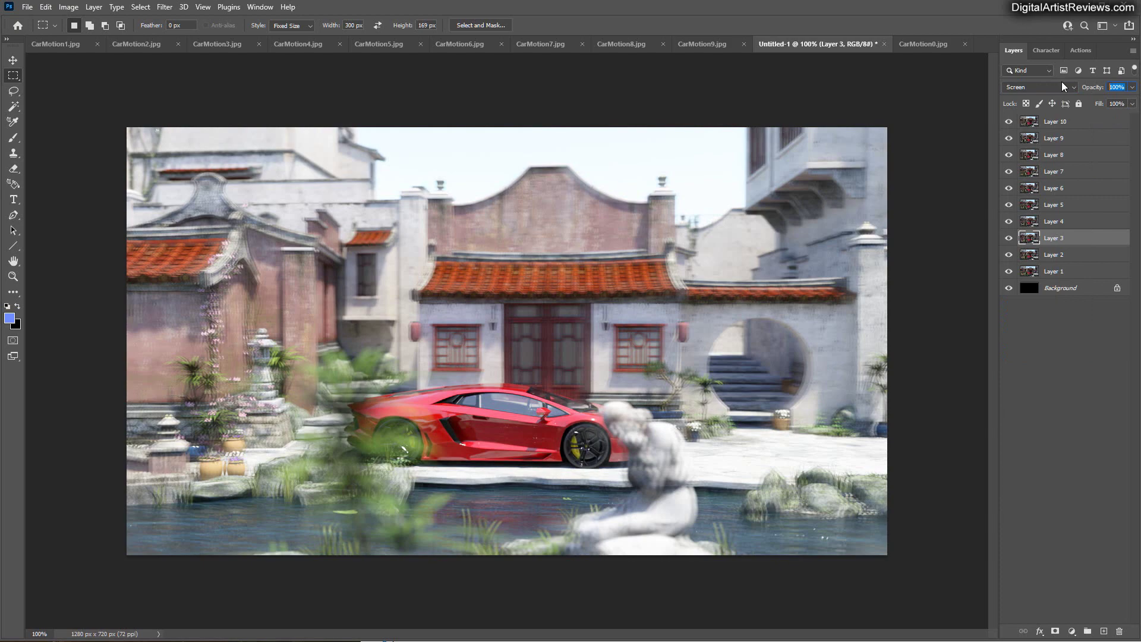
text(10)
key(Return)
click(1028, 256)
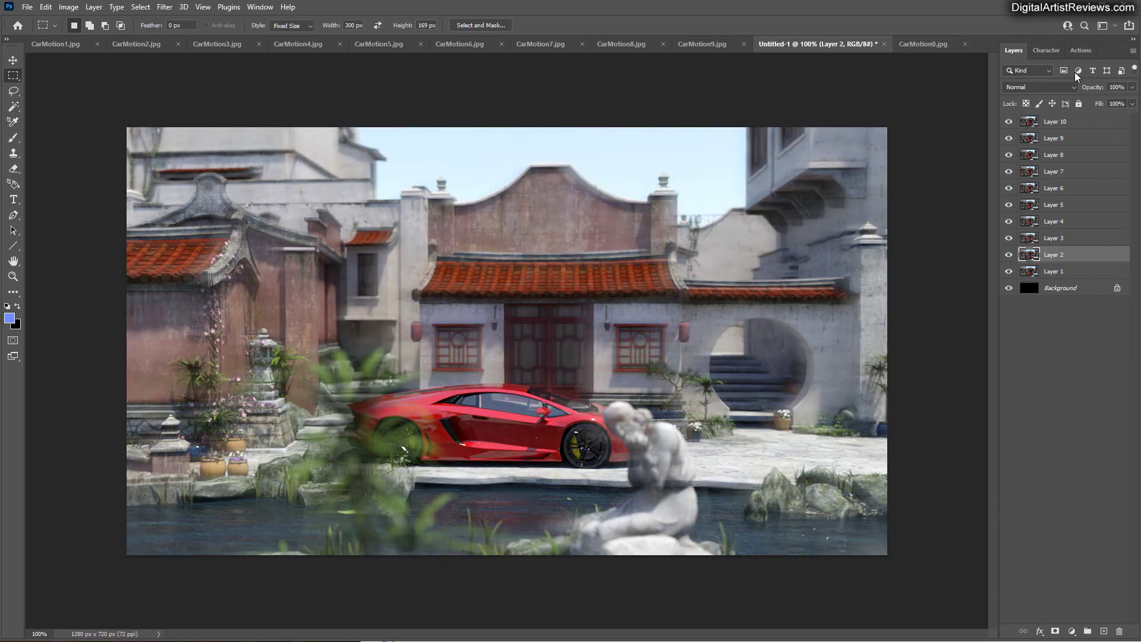
click(1043, 87)
click(1034, 187)
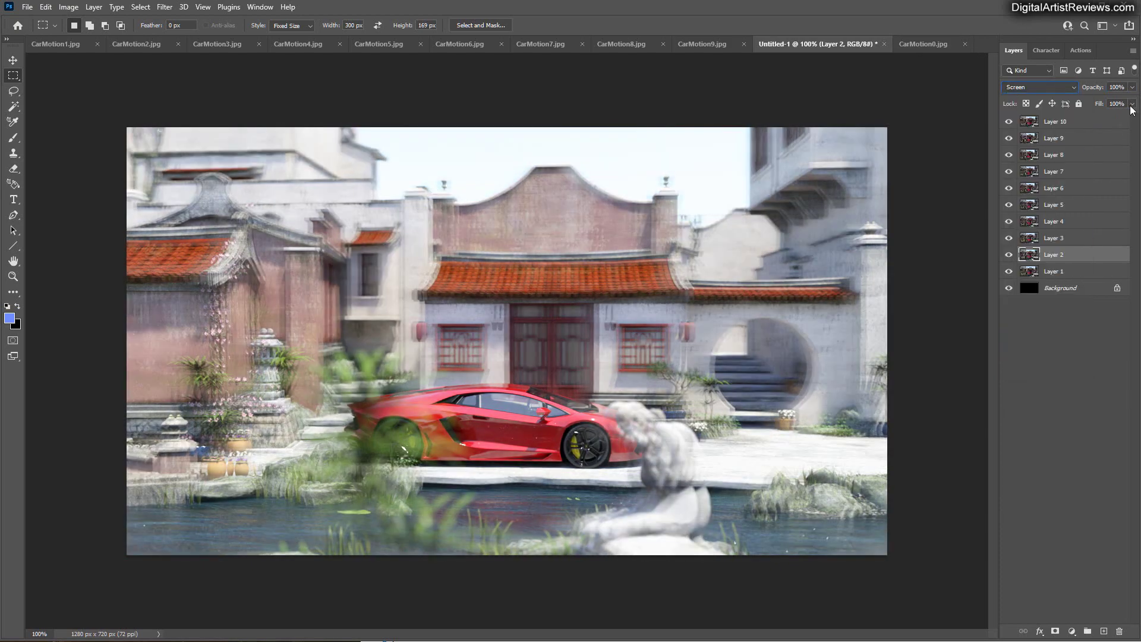
click(1117, 87)
text(10)
key(Return)
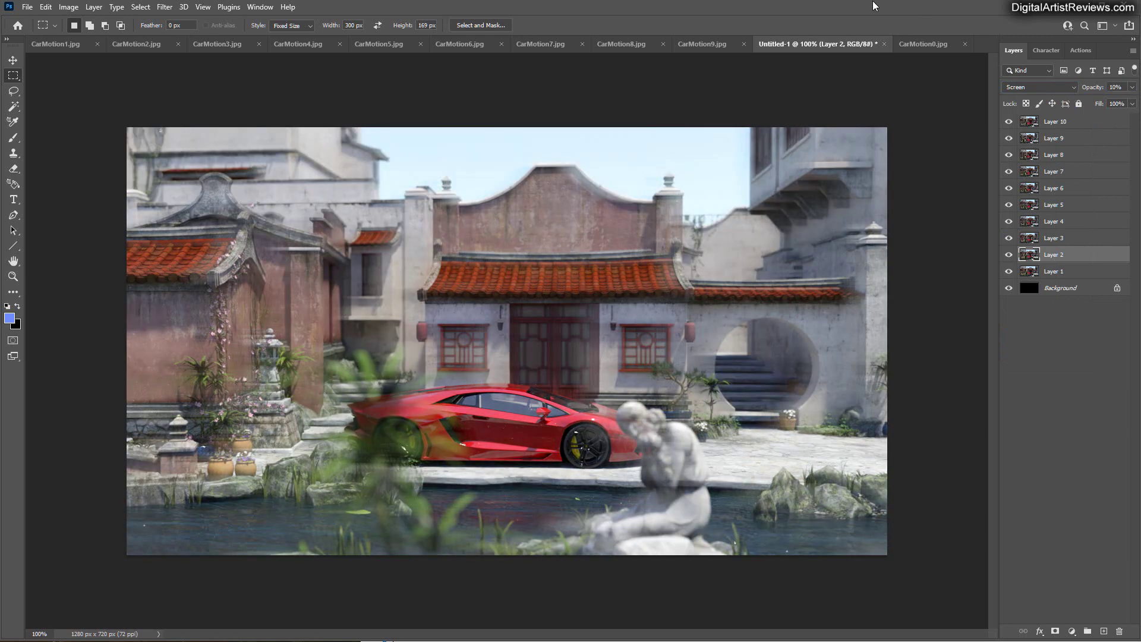
Set Layer 1 to Screen blending at 10% opacity.
click(1028, 271)
click(1058, 88)
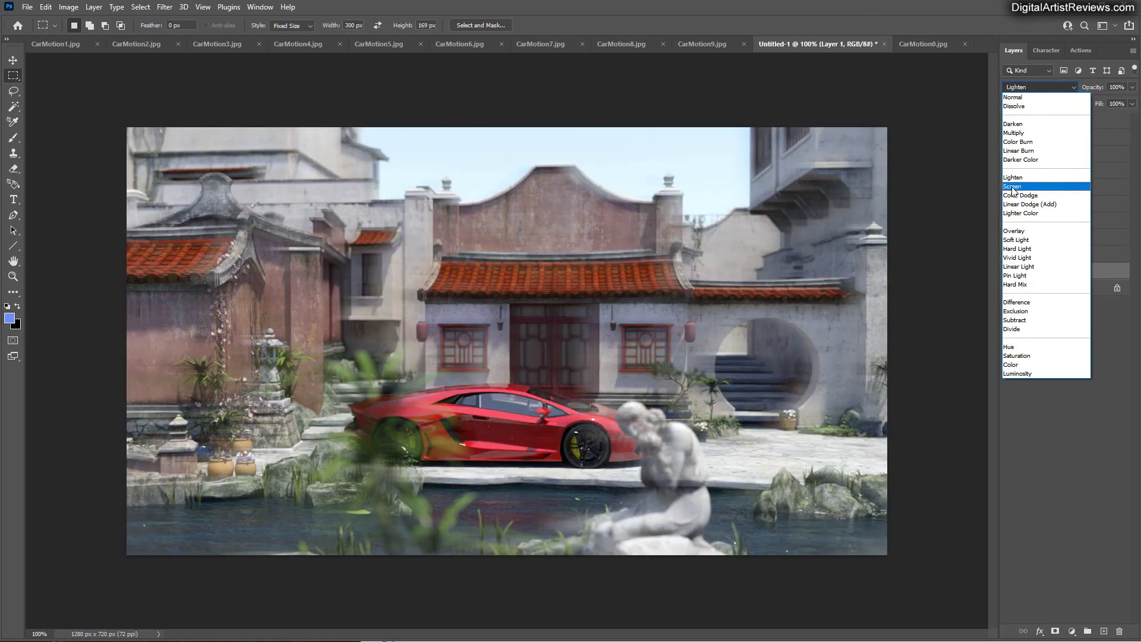
click(1033, 186)
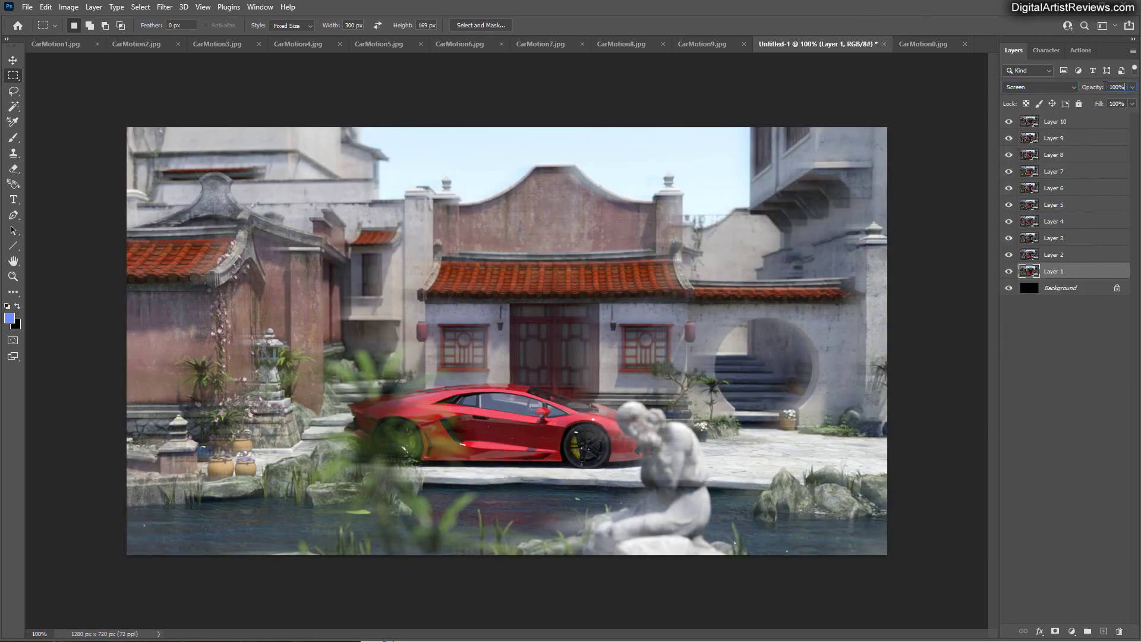
text(10)
key(Return)
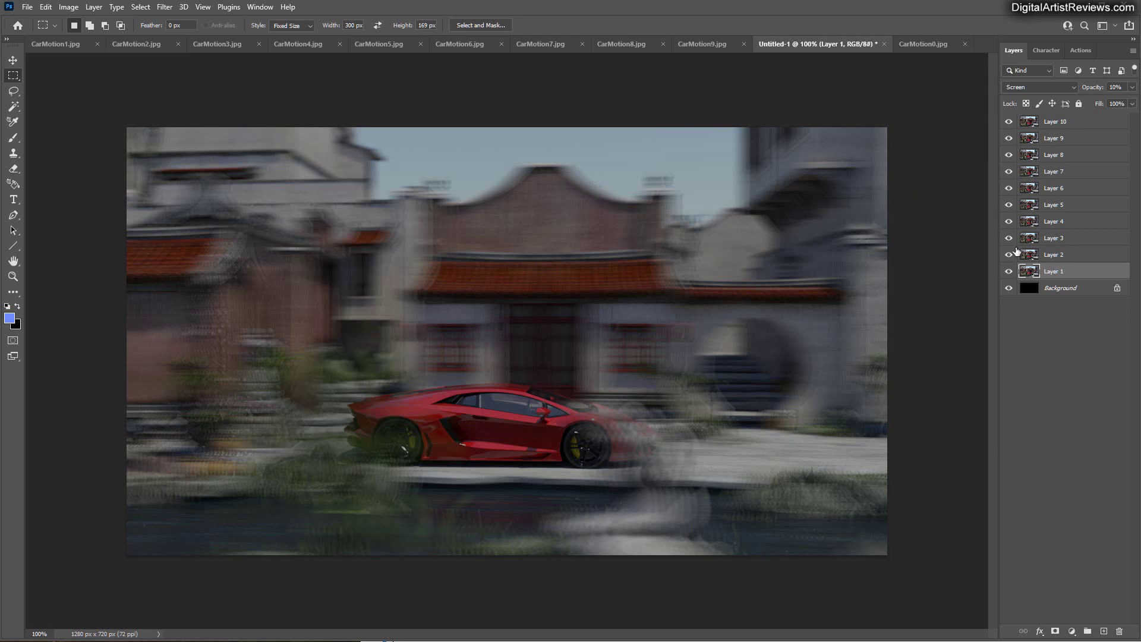
Check the blend settings of Layers 2 through 5.
click(1030, 256)
click(1031, 240)
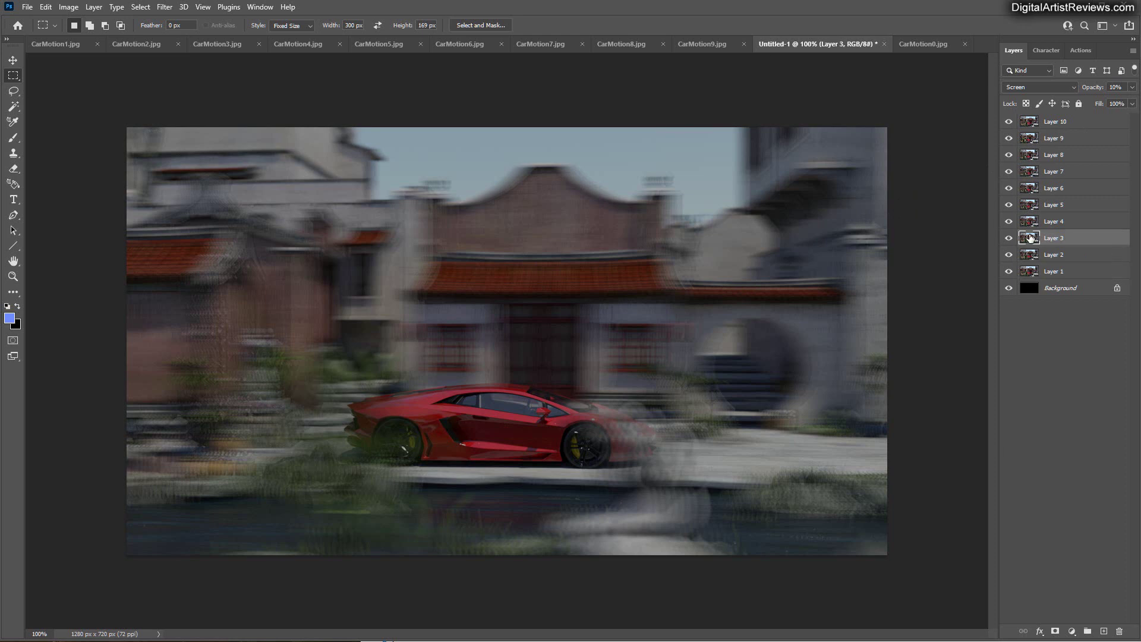
click(1027, 222)
click(1022, 206)
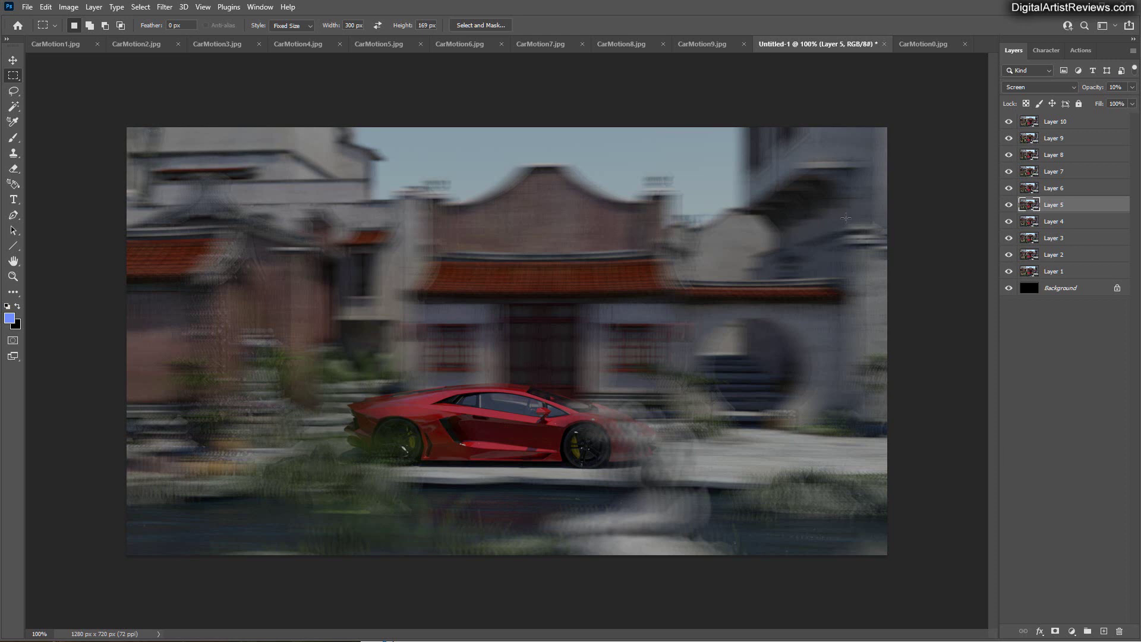
Starting from Layer 10, merge the frame layers down into one.
click(1030, 123)
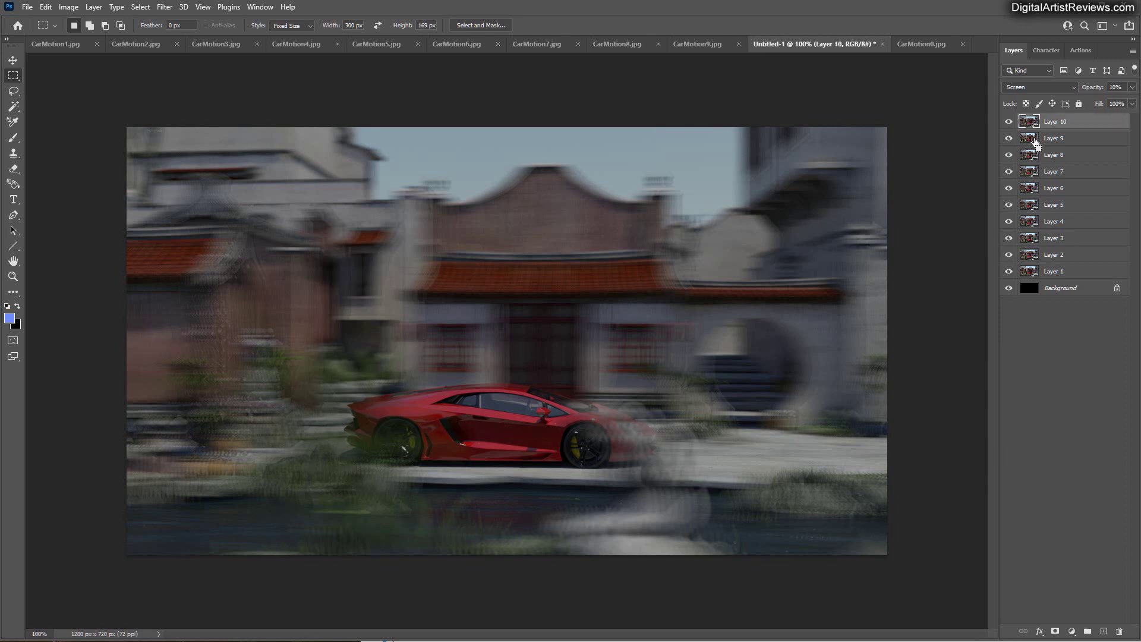
key(ctrl+alt+z)
key(ctrl+alt+z)
key(ctrl+alt+z)
key(ctrl+alt+z)
key(ctrl+alt+z)
key(ctrl+alt+z)
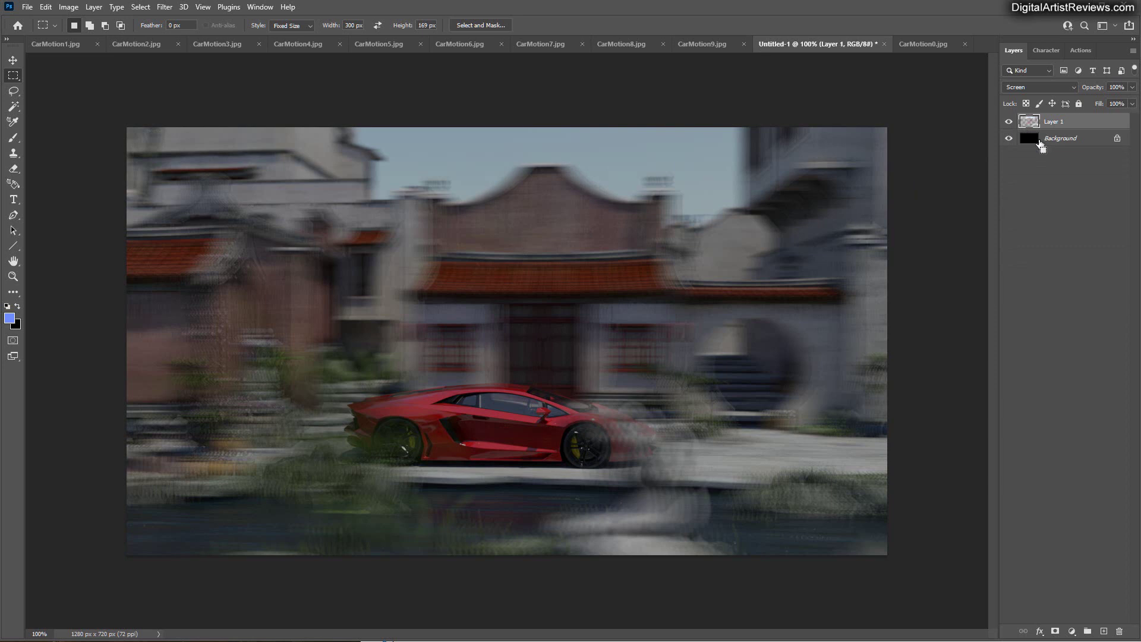
key(ctrl+alt+z)
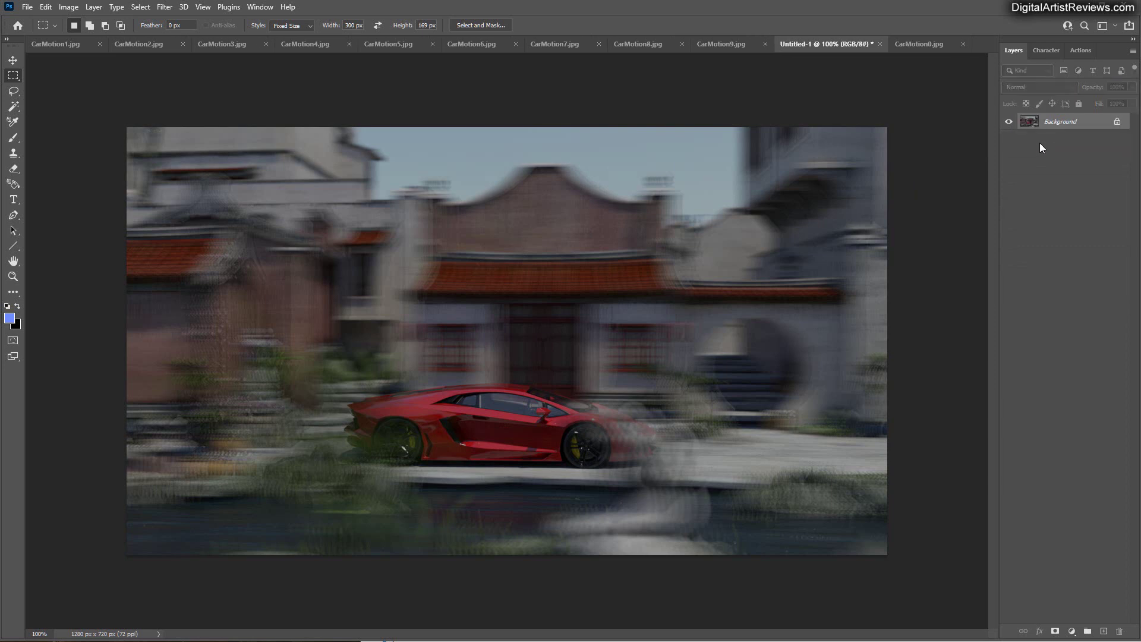
click(164, 7)
Apply a Camera Raw Filter raising Exposure to +0.75 on the composite.
click(181, 94)
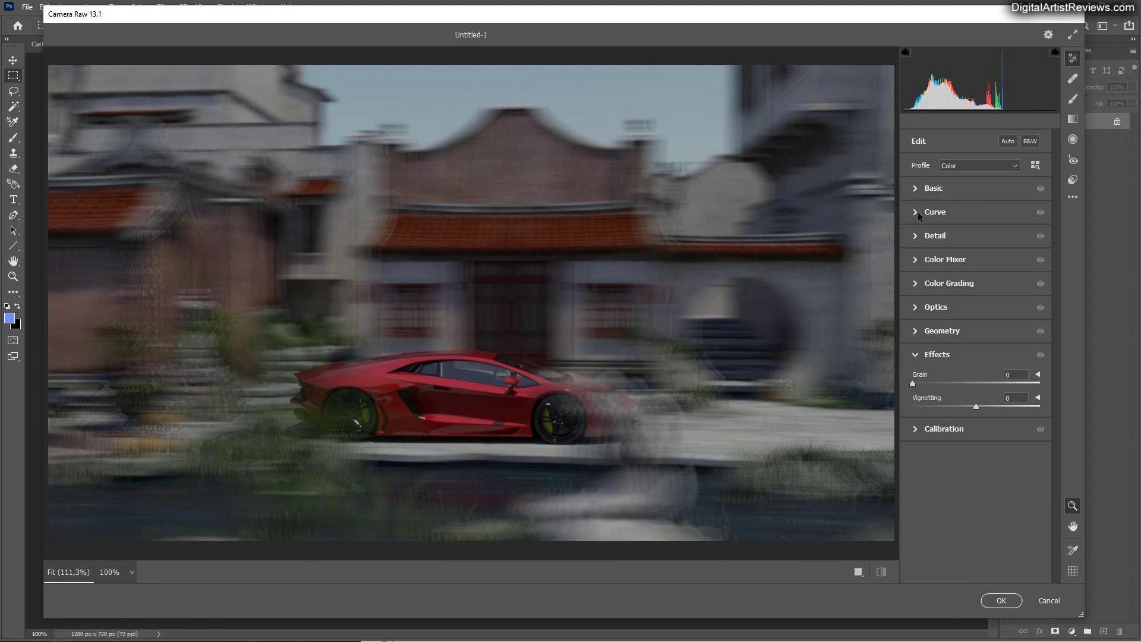
click(923, 194)
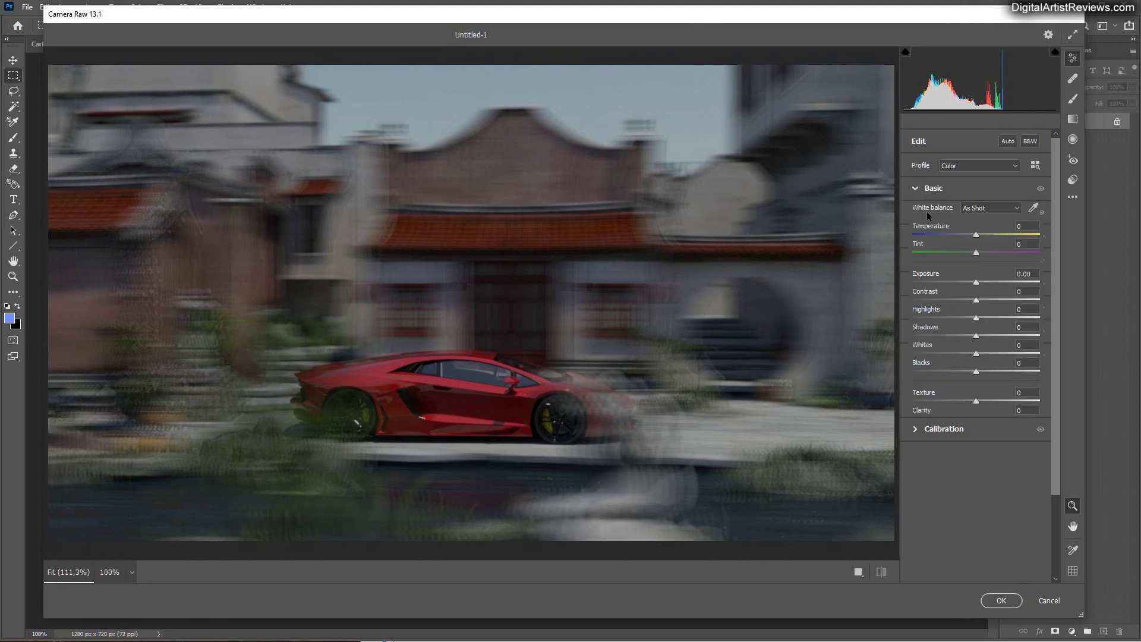
click(977, 283)
drag(977, 284, 984, 285)
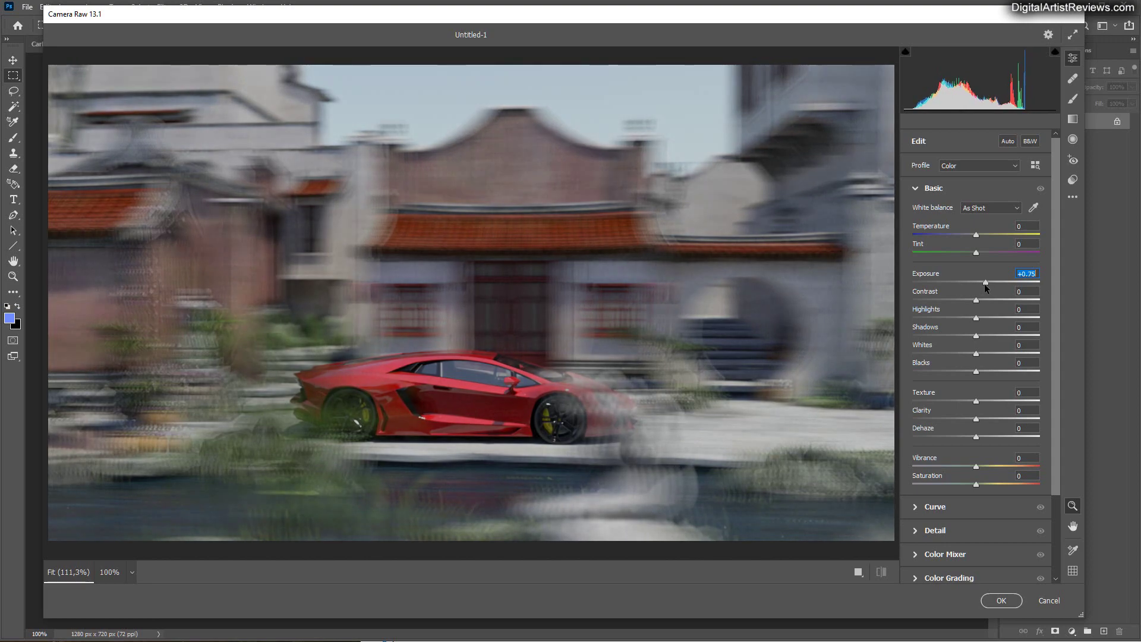
click(1000, 601)
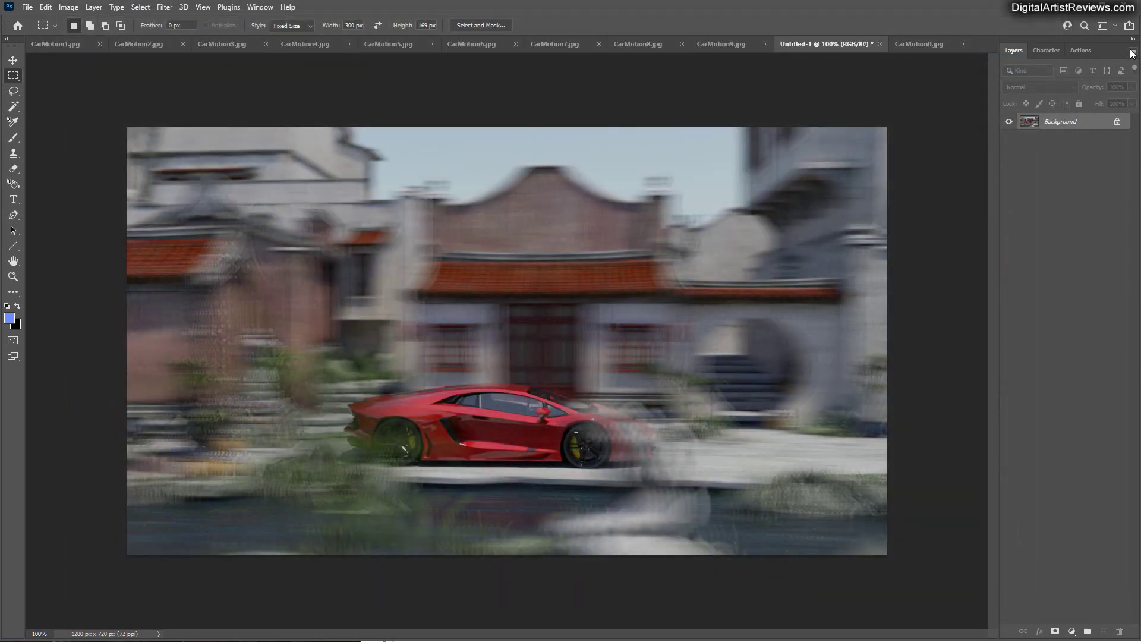
key(ctrl+j)
Create the Background copy and start a Motion Blur at angle 0.
click(515, 108)
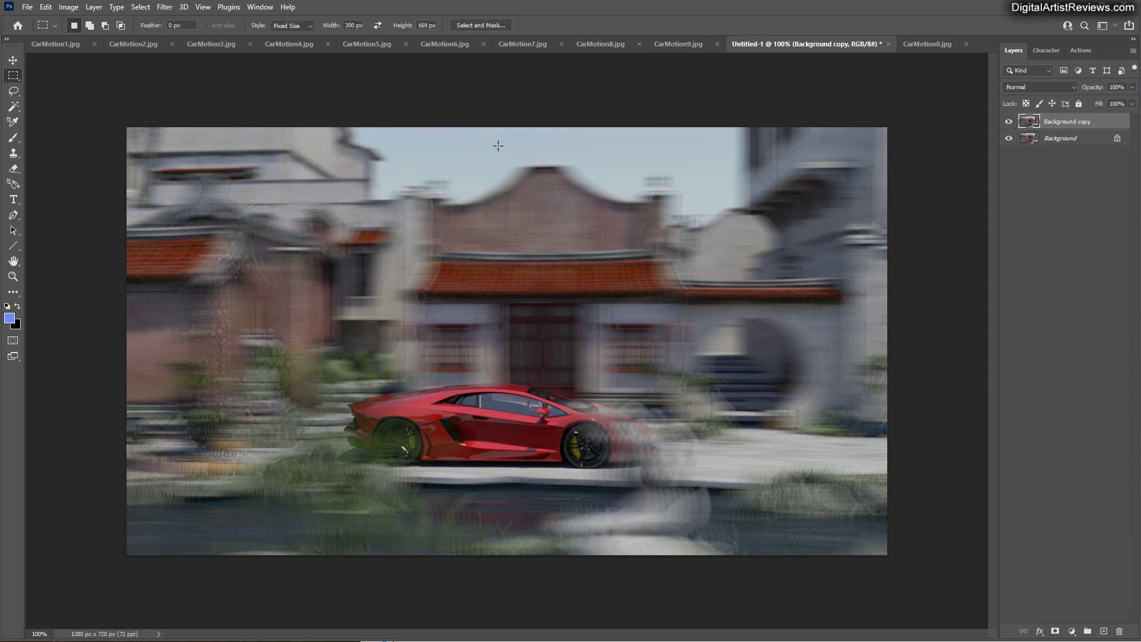
click(14, 91)
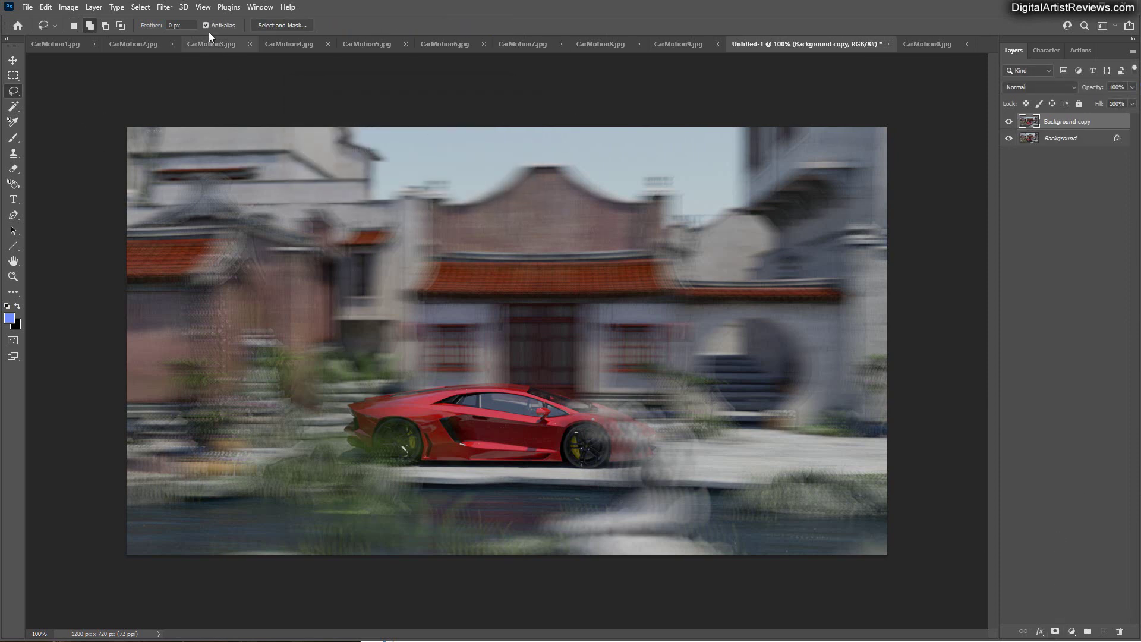
click(165, 7)
mouse_move(174, 159)
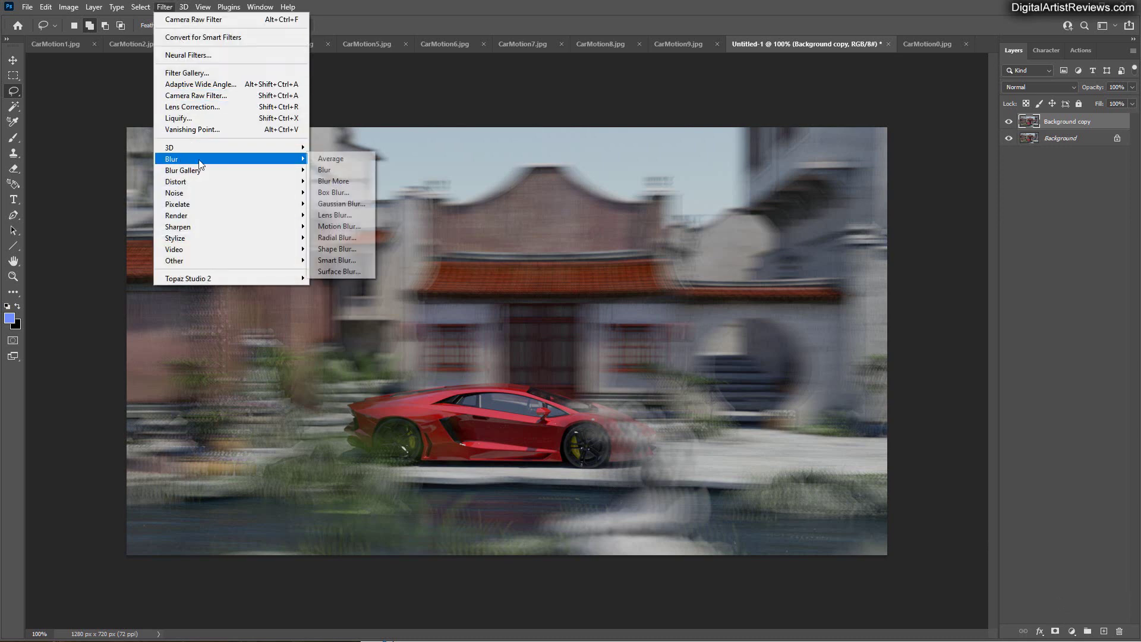
click(335, 226)
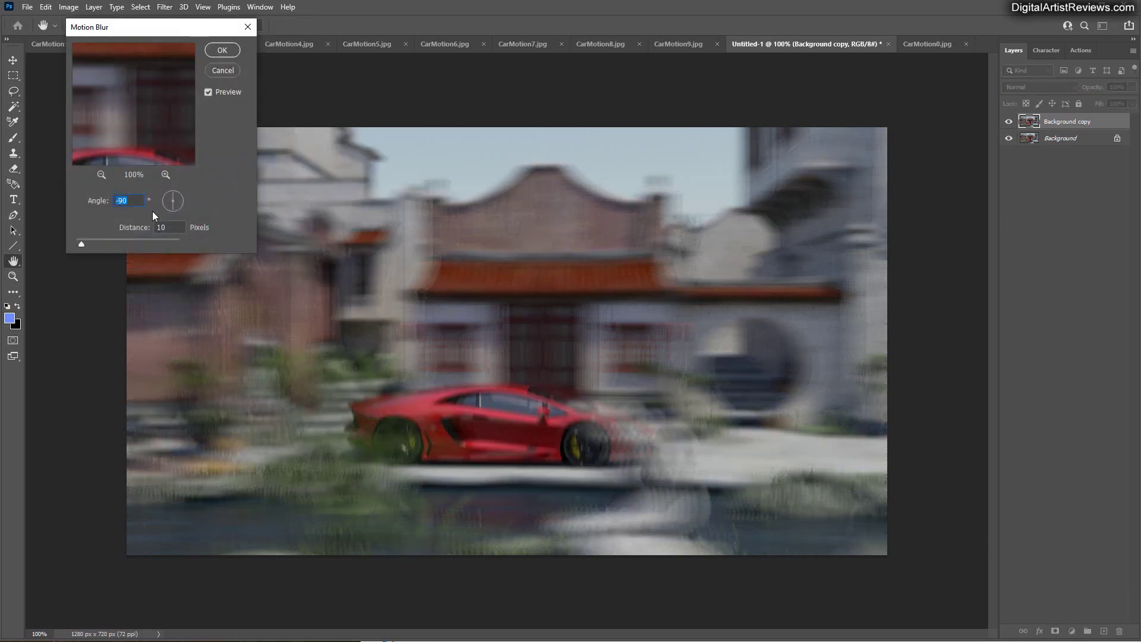
drag(178, 207, 188, 201)
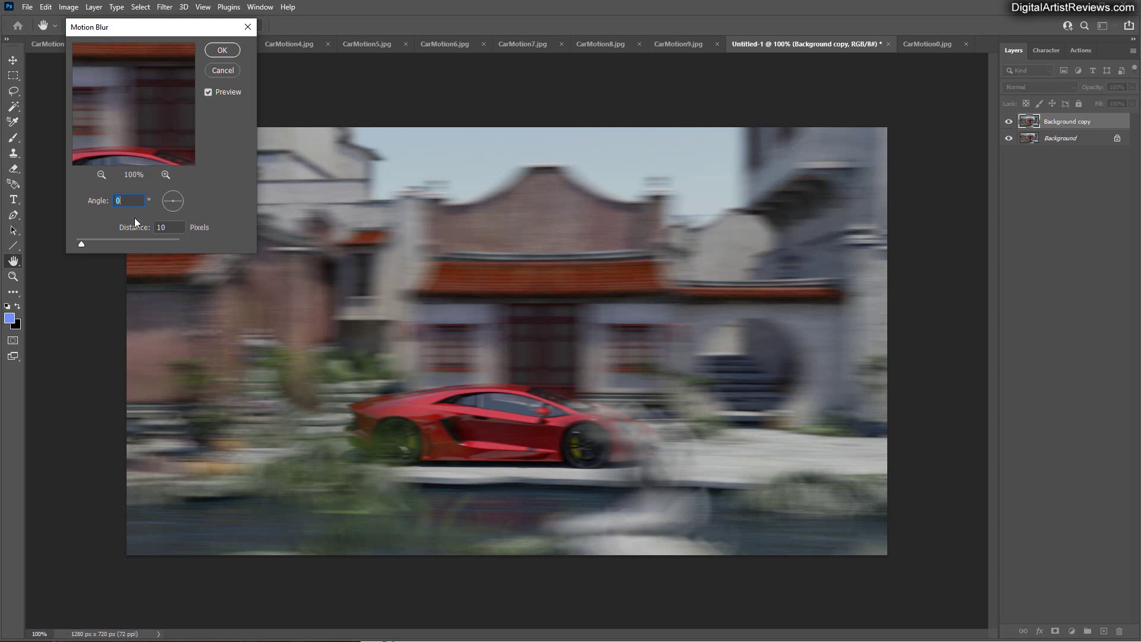
Set the motion blur distance to 7 pixels and apply it.
text(1)
key(BackSpace)
text(23)
key(BackSpace)
text(5)
key(BackSpace)
text(6)
key(BackSpace)
text(7)
click(220, 55)
key(l)
click(164, 7)
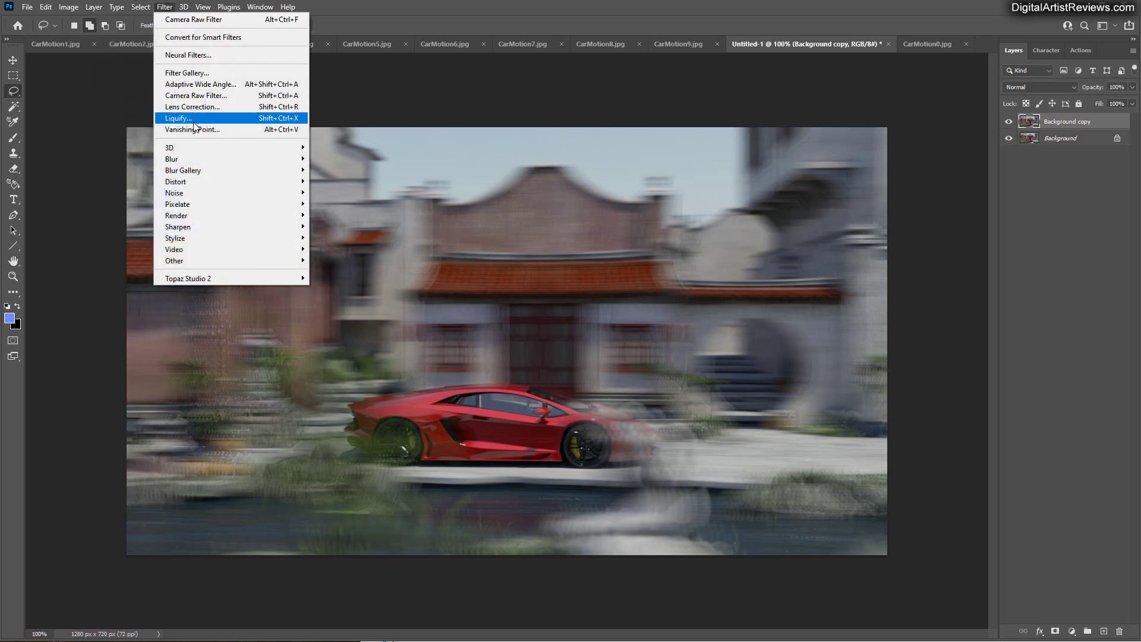
Try a Gaussian Blur with radius 3 on the copy, then cancel it.
mouse_move(197, 158)
click(338, 204)
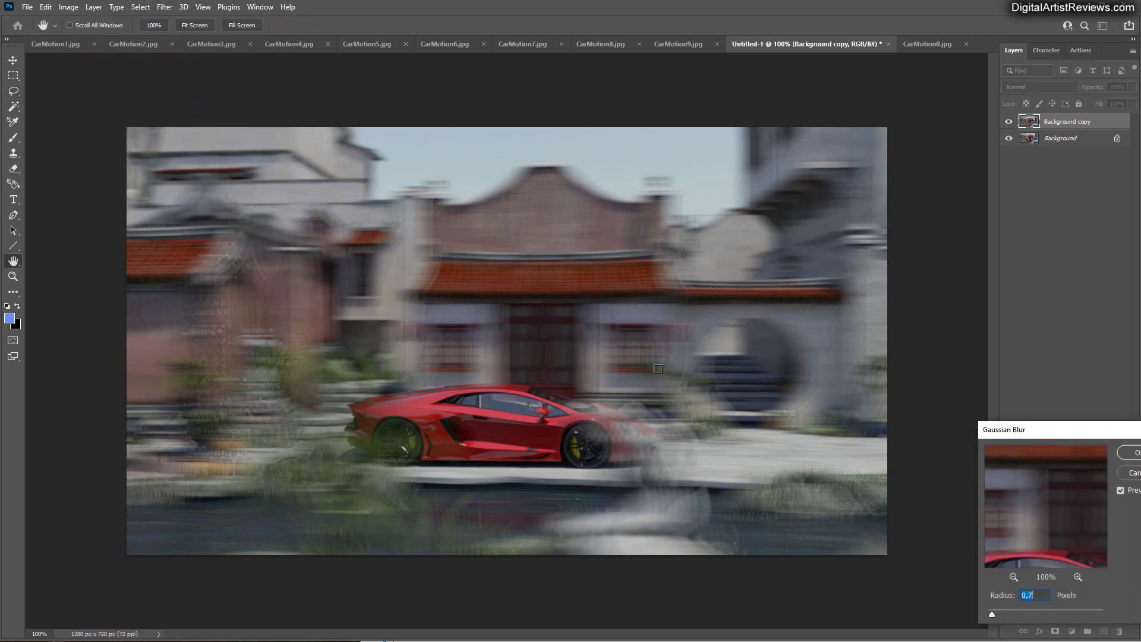
text(1)
key(BackSpace)
text(2)
key(BackSpace)
text(3)
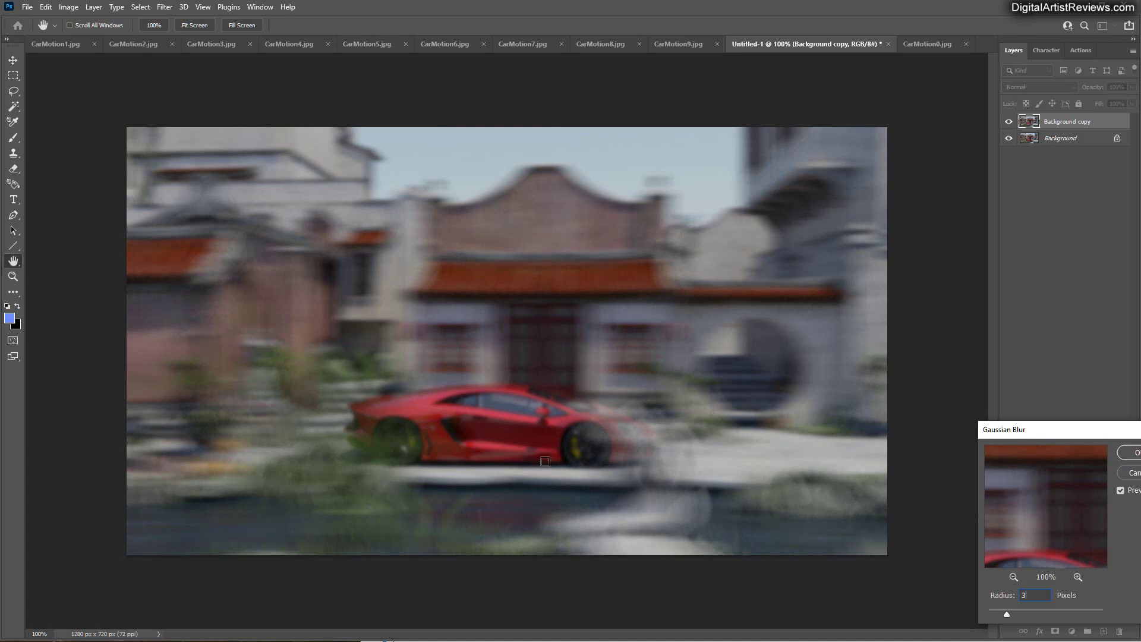
click(1129, 473)
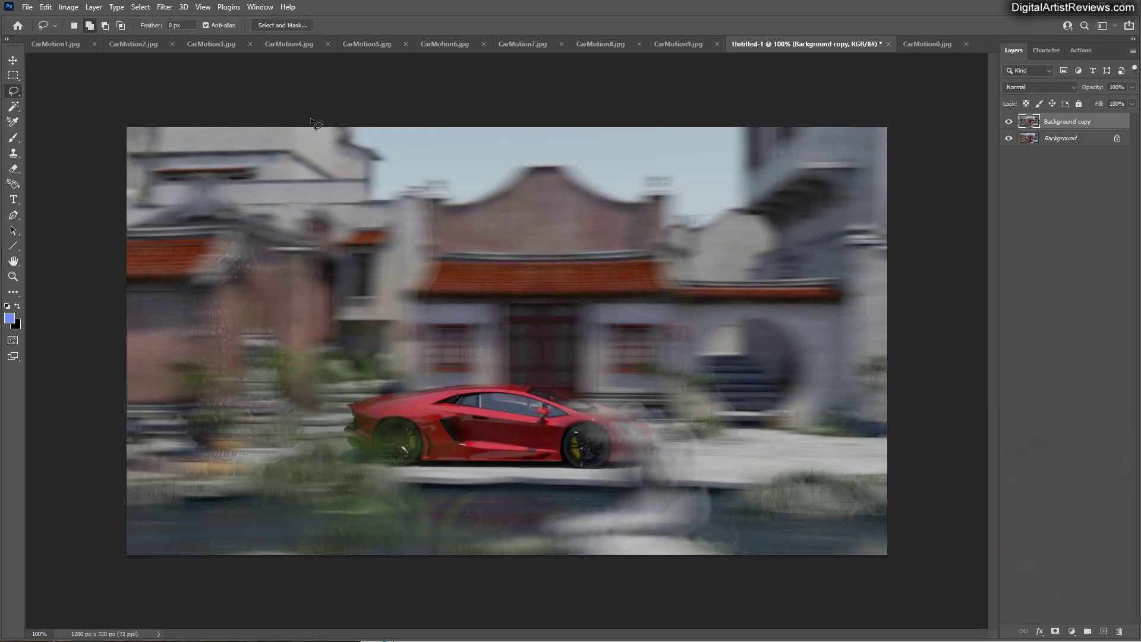
Apply a Motion Blur at angle 0 to the Background copy.
click(164, 7)
mouse_move(181, 159)
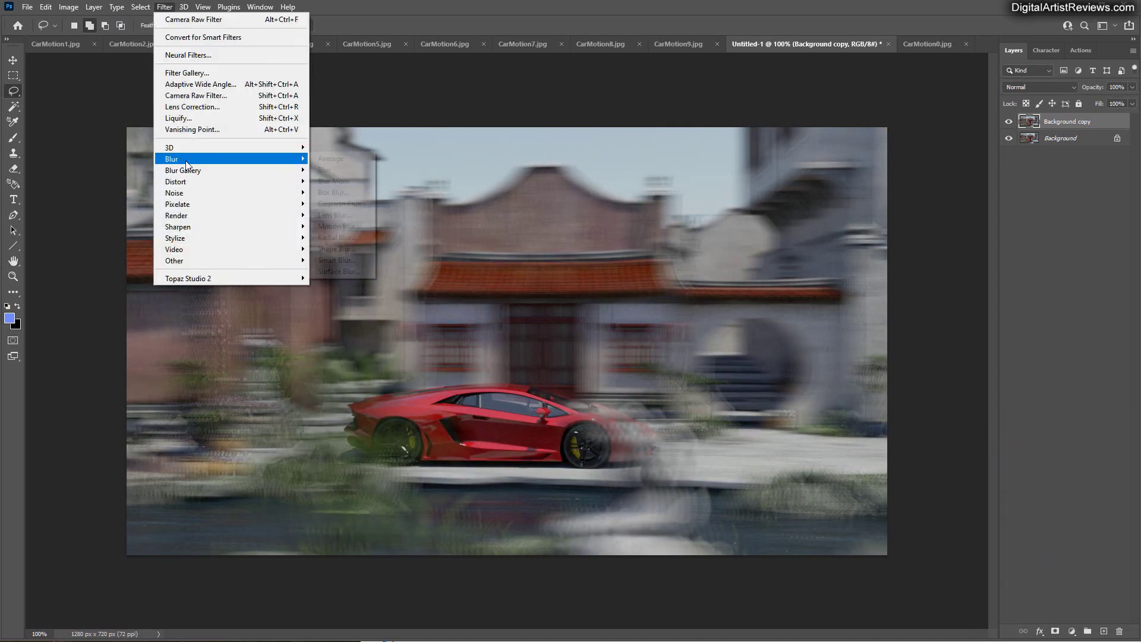
click(339, 226)
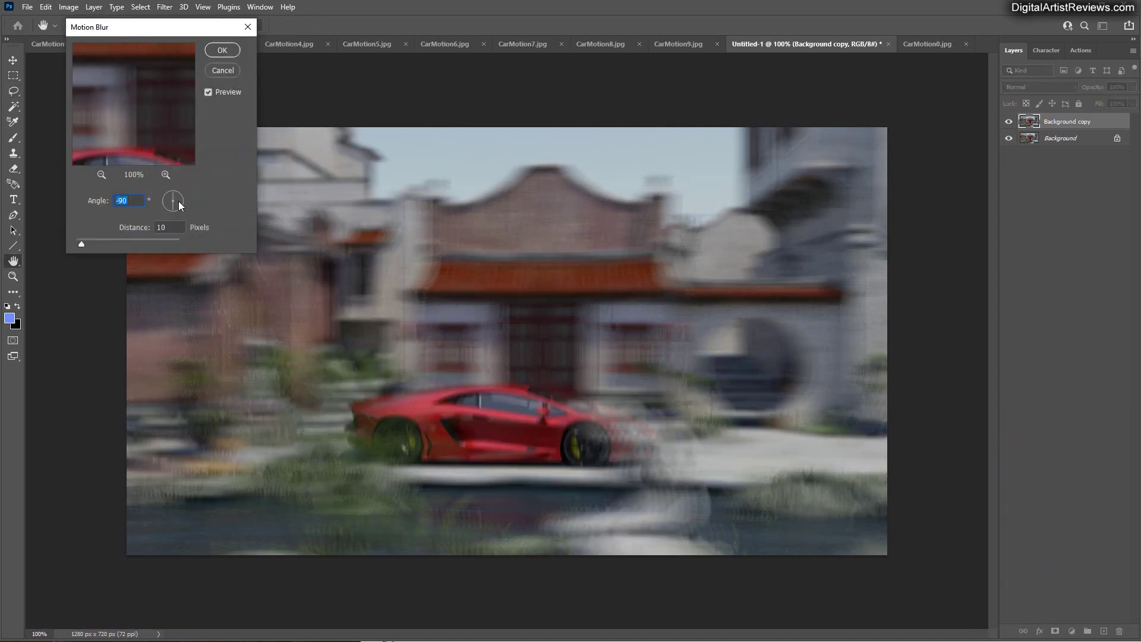
text(0)
click(222, 50)
Mask the blur off the car body with a black brush, then merge down to Background.
key(l)
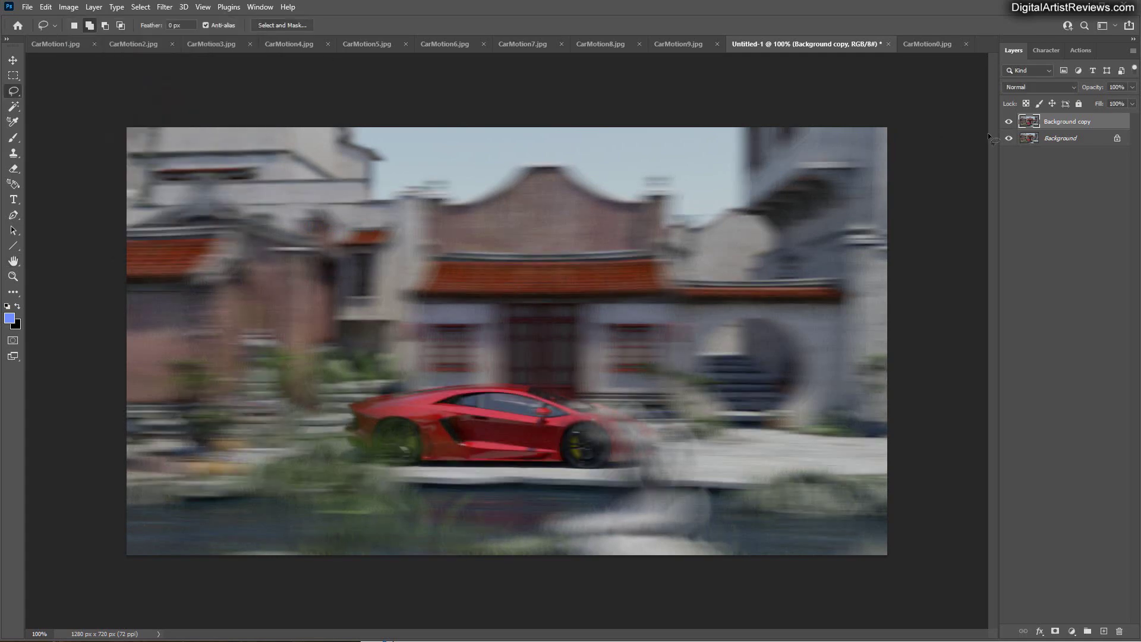
click(1054, 631)
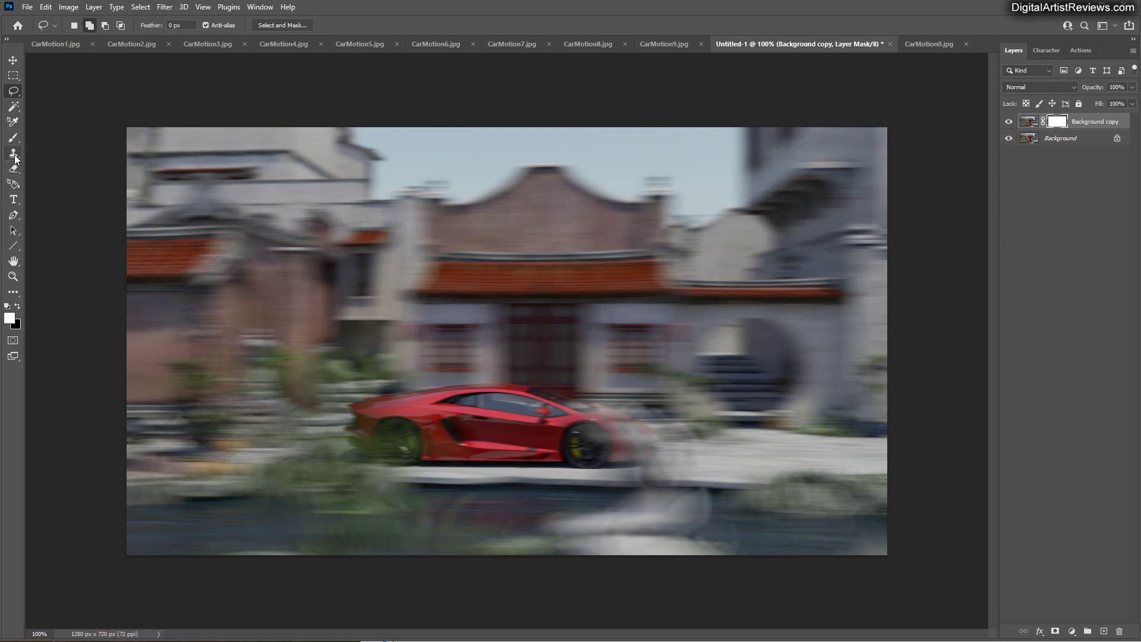
click(17, 306)
click(13, 140)
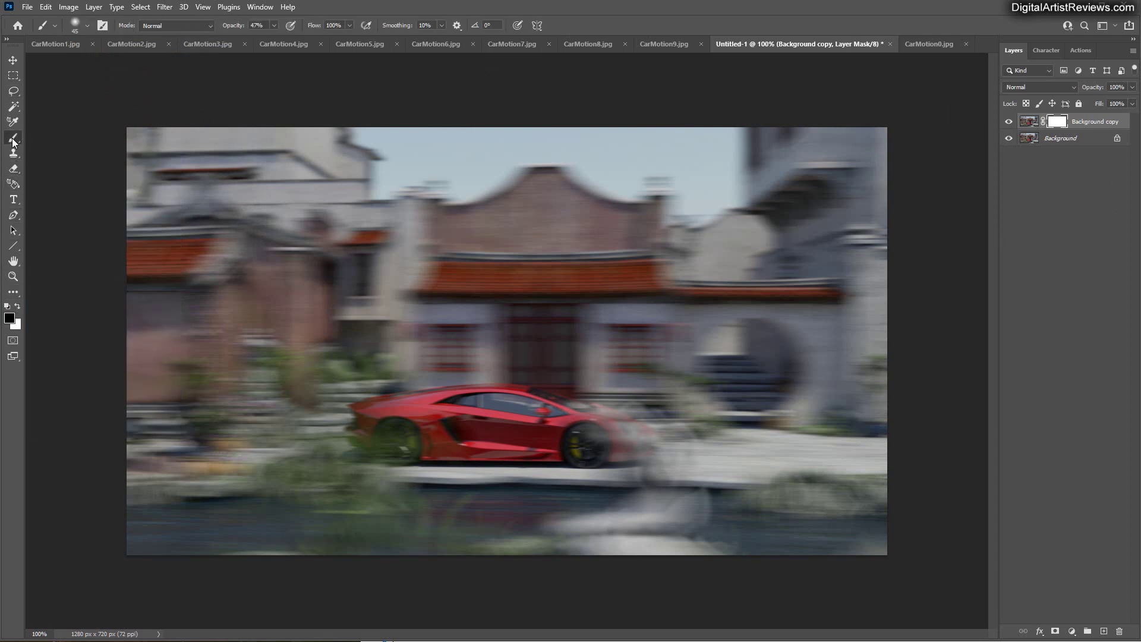
right_click(13, 141)
click(52, 135)
mouse_move(411, 446)
mouse_down()
mouse_move(498, 416)
mouse_move(542, 441)
mouse_move(569, 429)
mouse_move(565, 412)
mouse_move(577, 443)
mouse_move(595, 451)
mouse_move(595, 426)
mouse_move(430, 389)
mouse_move(364, 401)
mouse_move(384, 416)
mouse_move(361, 437)
mouse_move(393, 451)
mouse_move(602, 446)
mouse_move(362, 411)
mouse_move(355, 434)
mouse_move(431, 451)
mouse_move(525, 435)
mouse_up()
click(1029, 121)
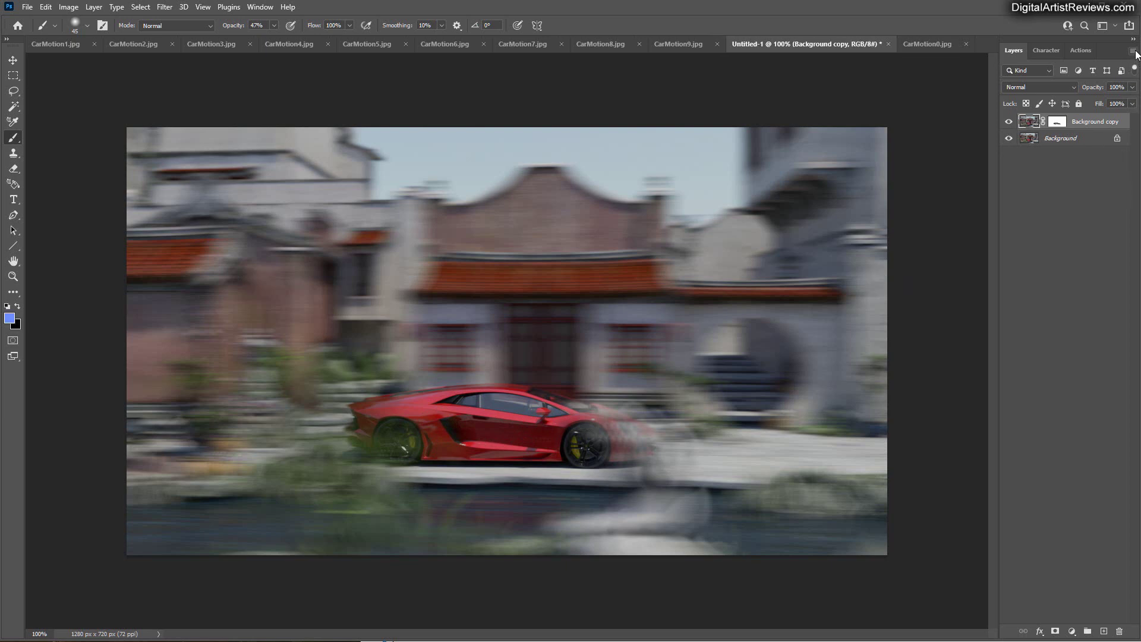
key(ctrl+e)
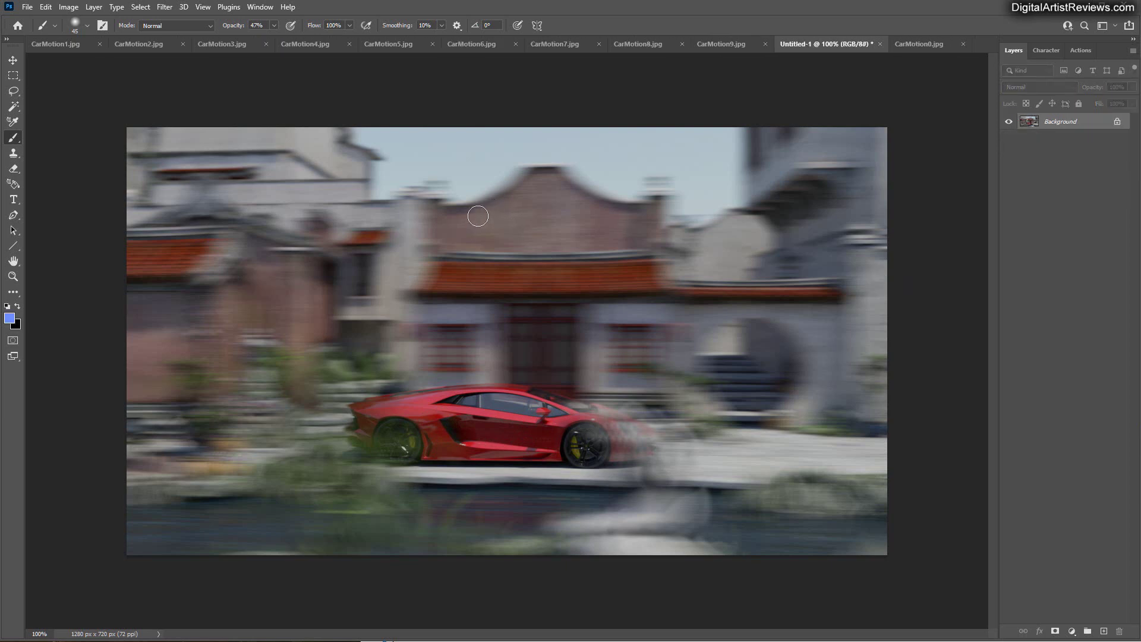
Lasso the car's left wheel and apply a Radial Blur spin to it.
click(14, 91)
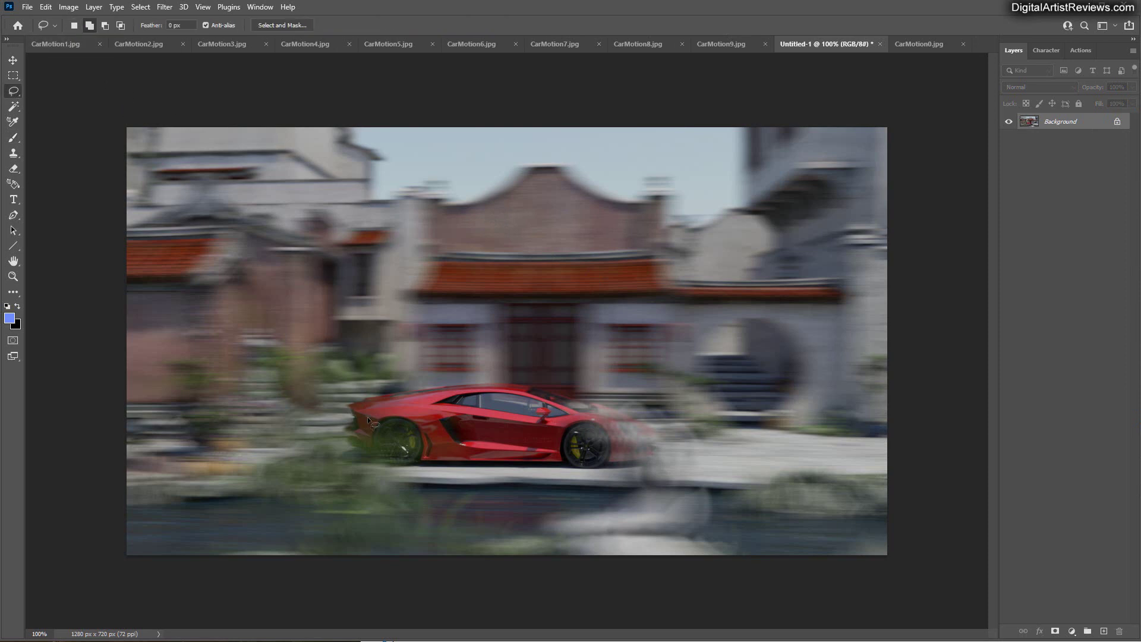
mouse_move(383, 423)
mouse_down()
mouse_move(390, 464)
mouse_move(419, 457)
mouse_move(420, 434)
mouse_move(385, 423)
mouse_up()
click(165, 6)
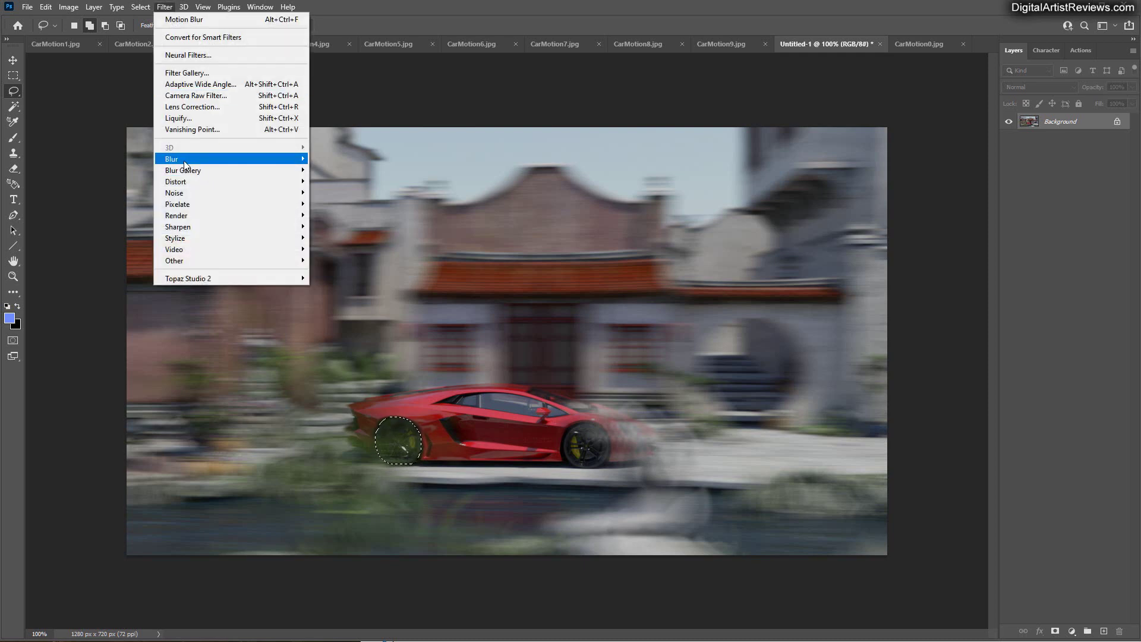
mouse_move(184, 161)
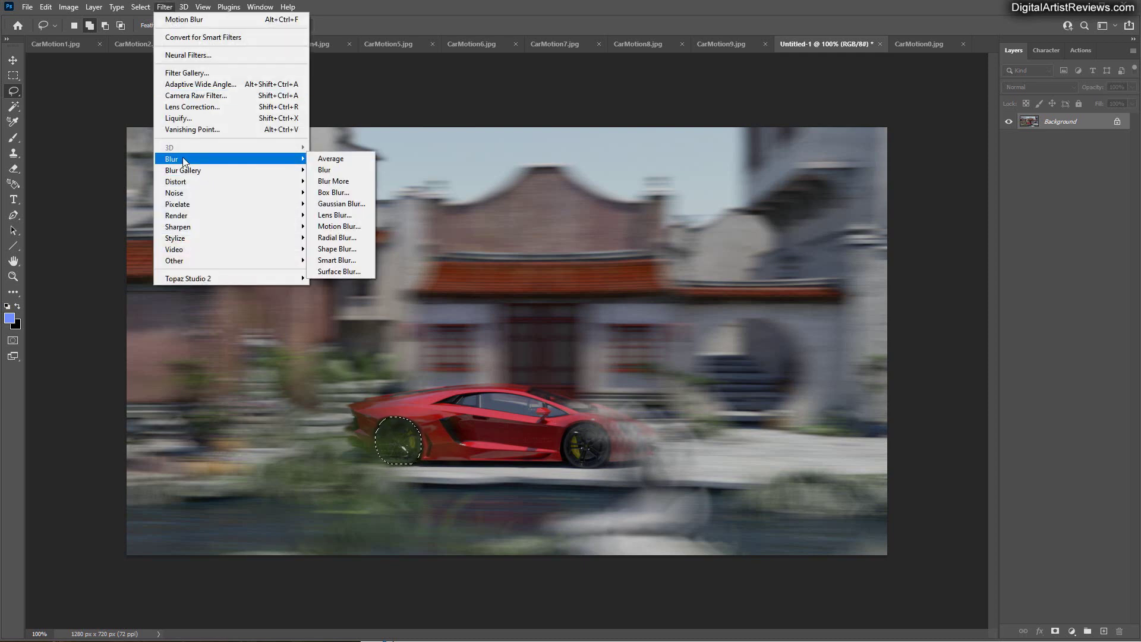
click(337, 238)
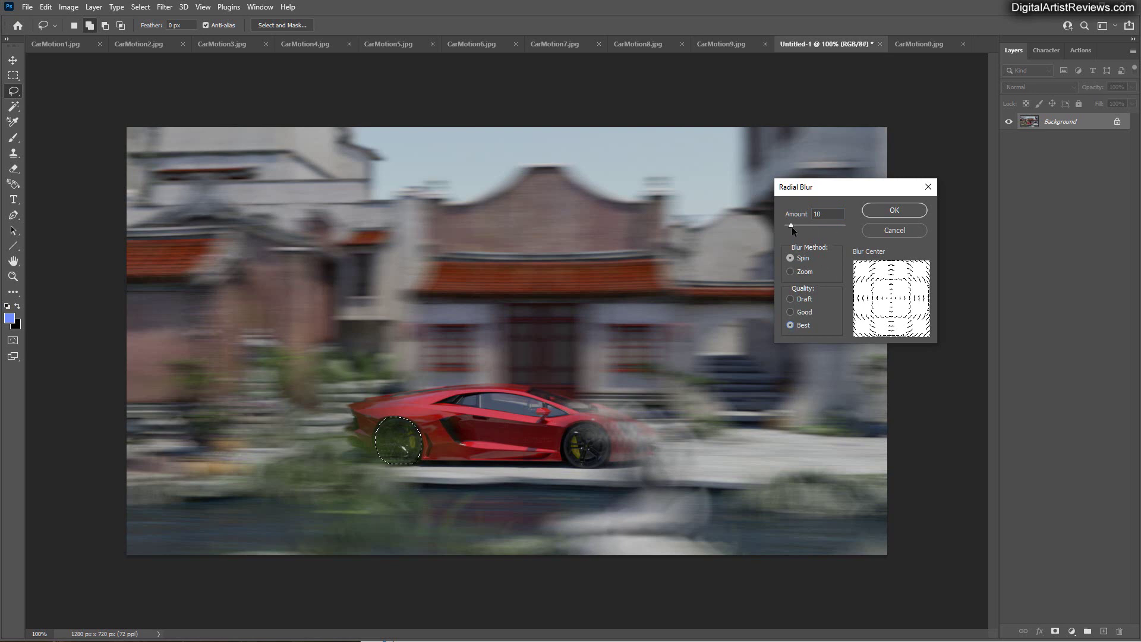
click(883, 209)
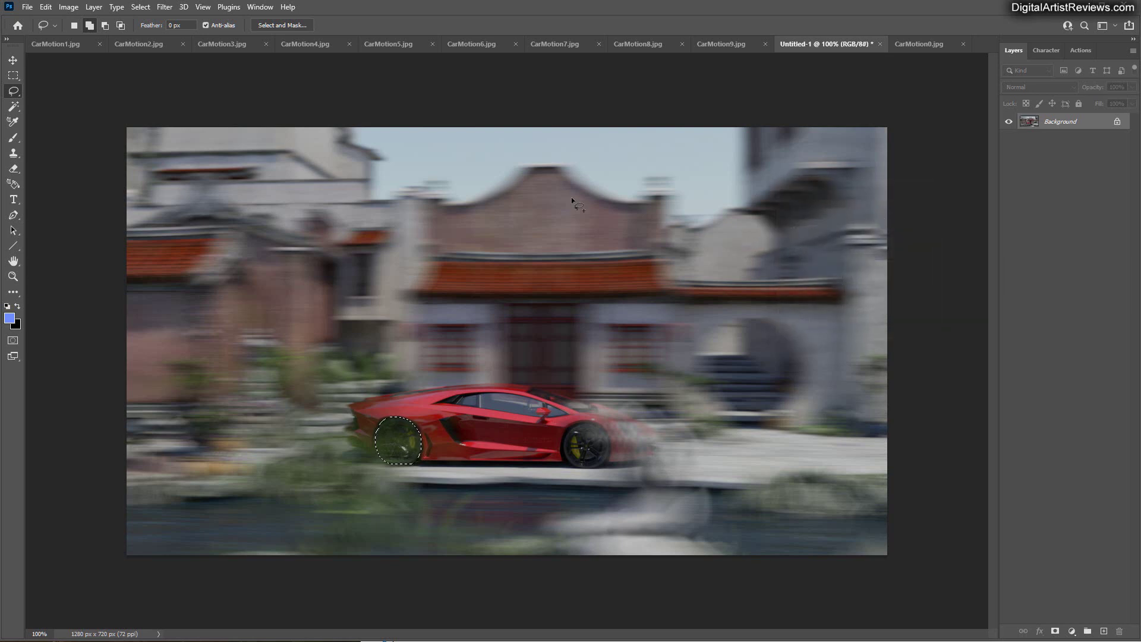
Redo the left wheel's Radial Blur spin with the amount raised from 10 to 17.
click(45, 8)
click(71, 19)
key(ctrl+shift+z)
click(169, 9)
mouse_move(182, 160)
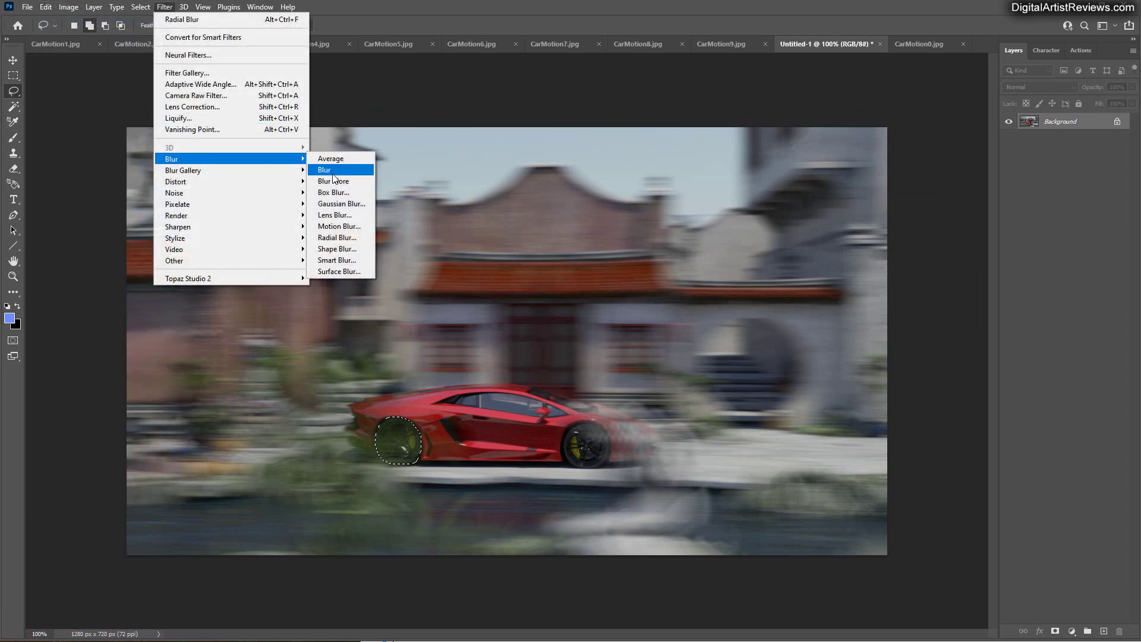
click(336, 238)
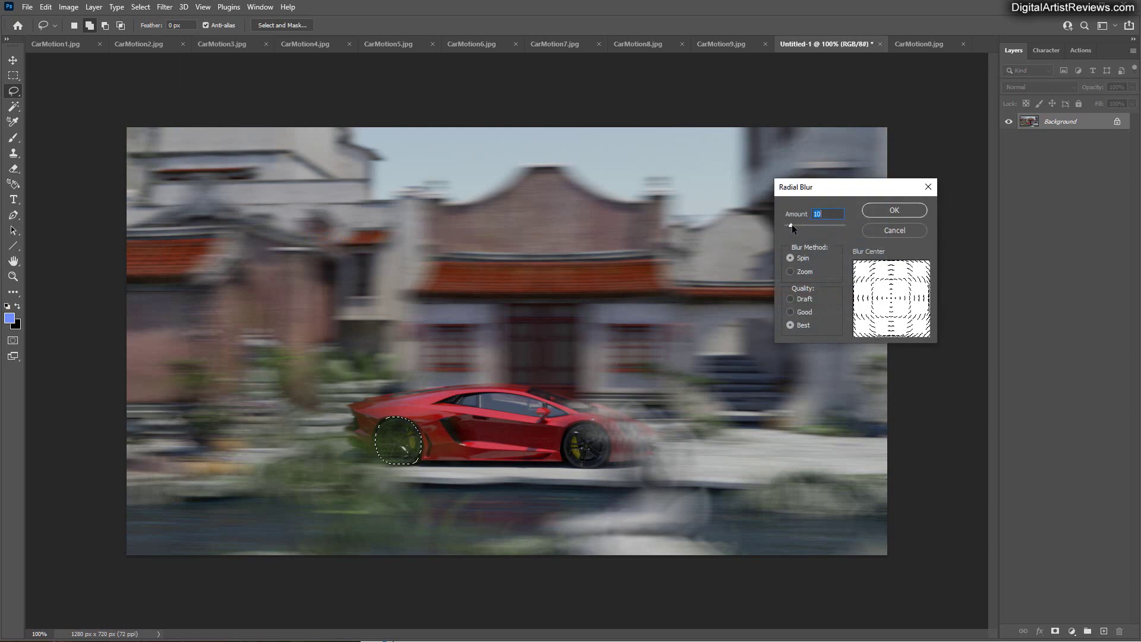
drag(792, 223, 797, 224)
click(876, 209)
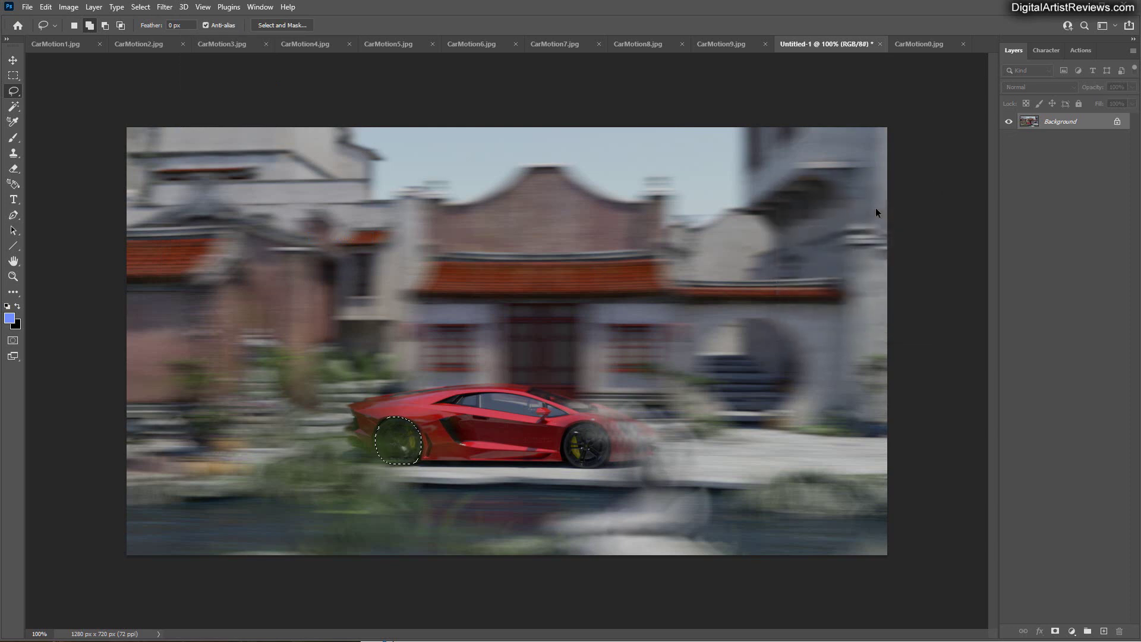
Deselect, try a 300x169 rectangular selection, then lasso the car's right wheel.
click(13, 76)
key(ctrl+d)
click(223, 209)
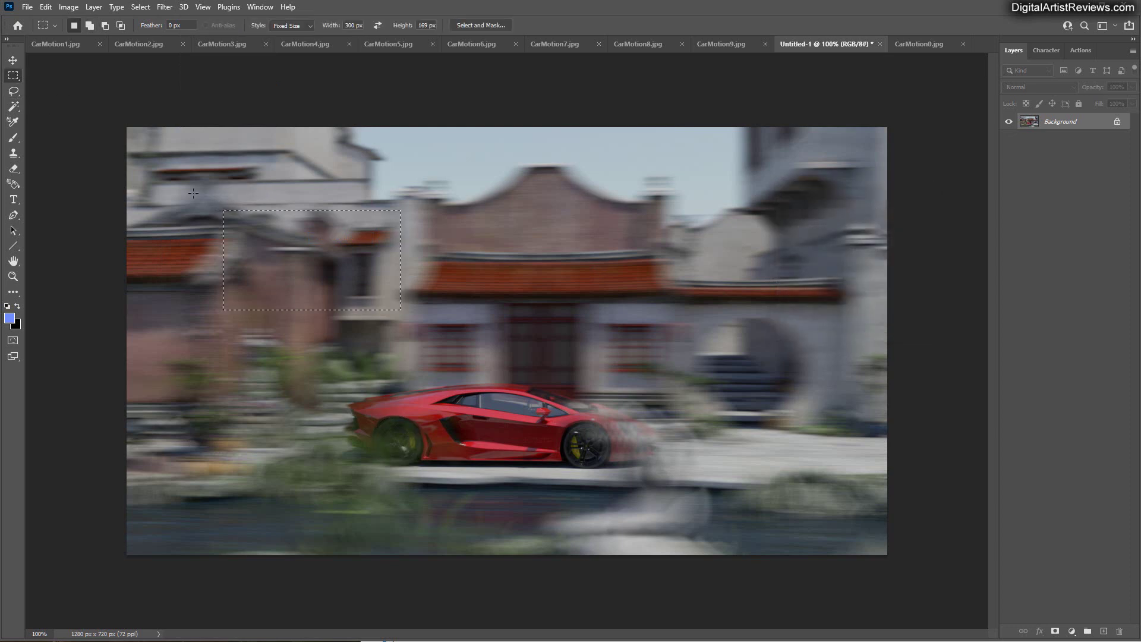
click(16, 91)
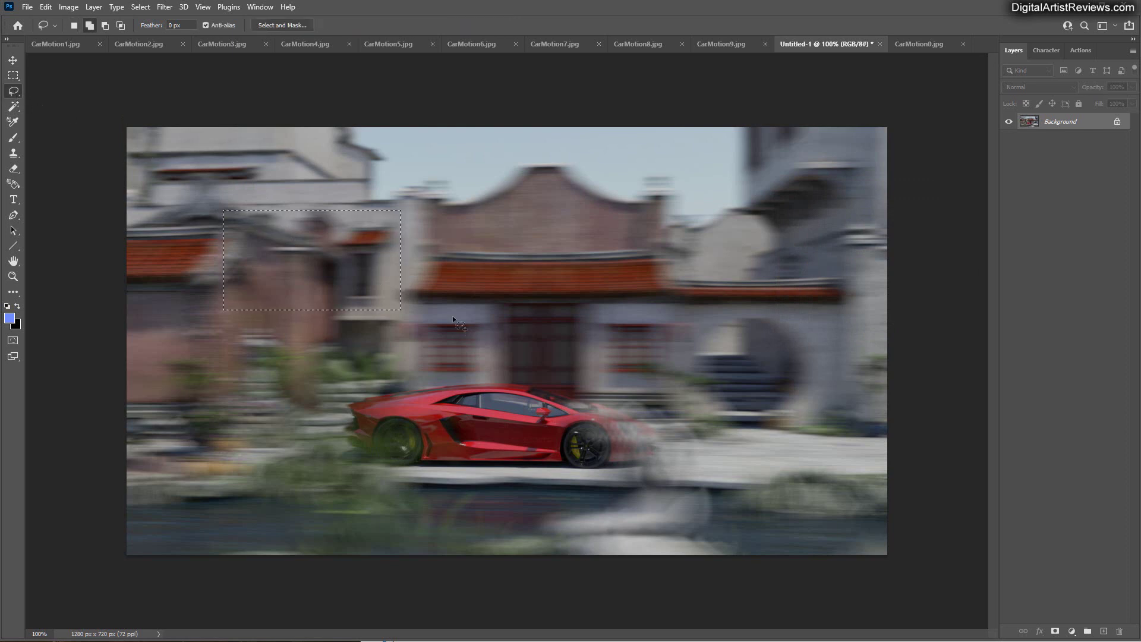
click(13, 76)
click(277, 143)
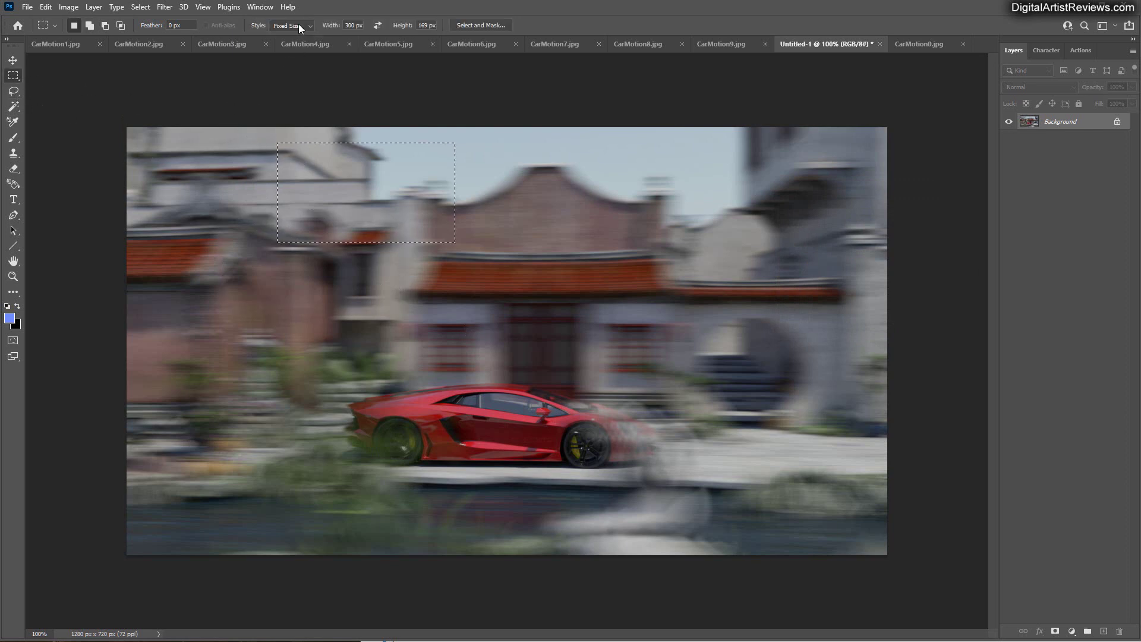
click(14, 91)
click(546, 337)
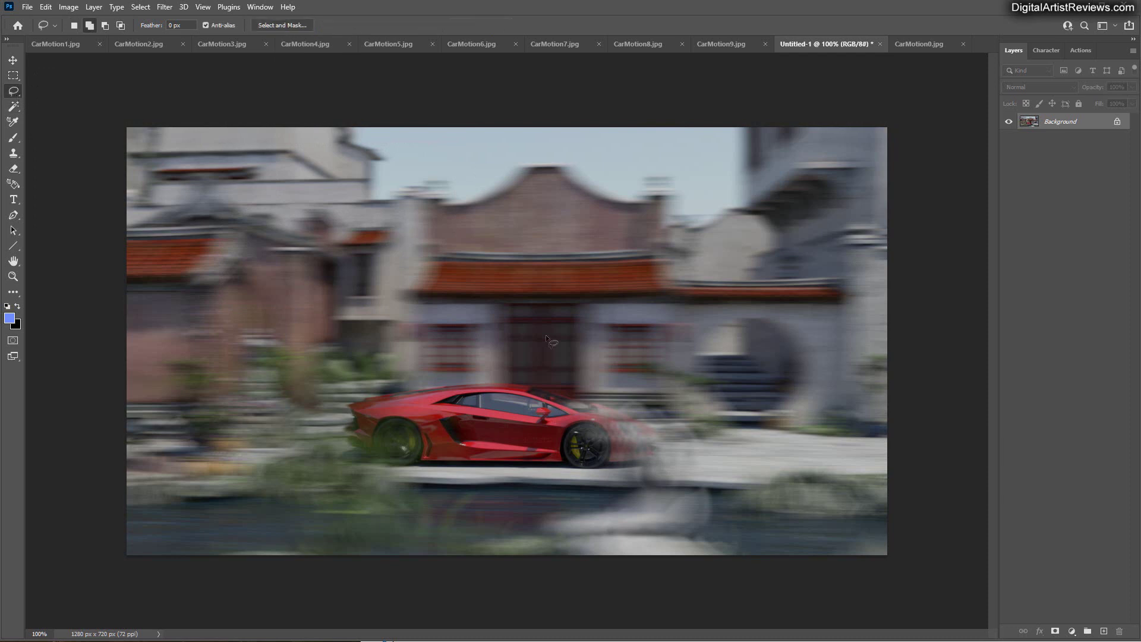
mouse_move(568, 428)
mouse_down()
mouse_move(575, 465)
mouse_move(606, 462)
mouse_move(606, 435)
mouse_move(570, 426)
mouse_up()
Apply a Spin radial blur of amount 18 to the selected right wheel.
click(165, 6)
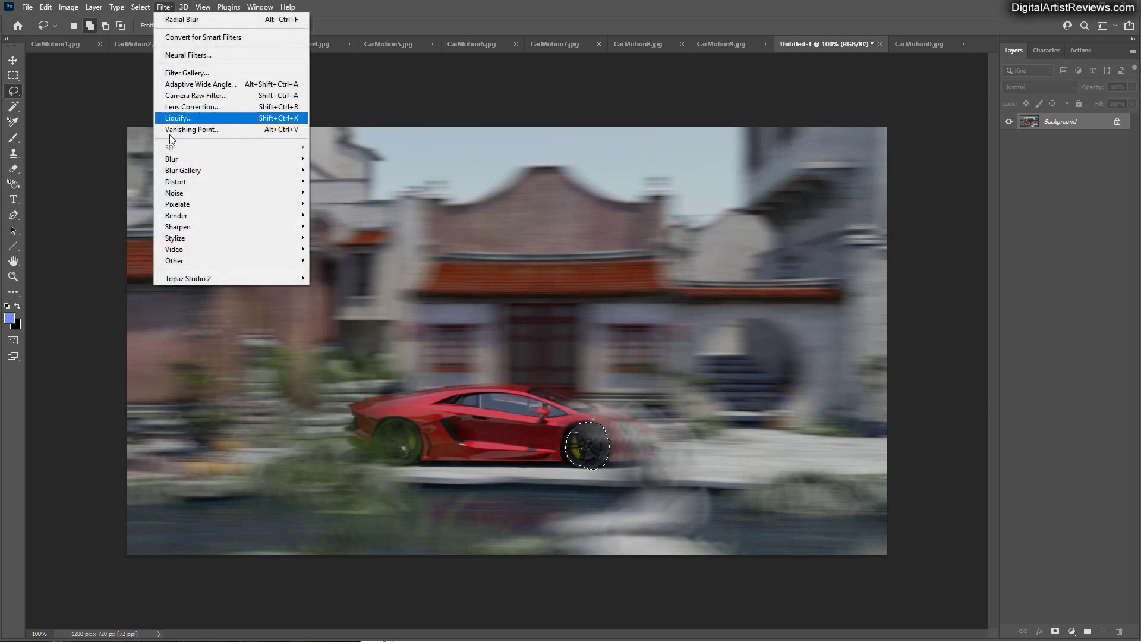
mouse_move(208, 158)
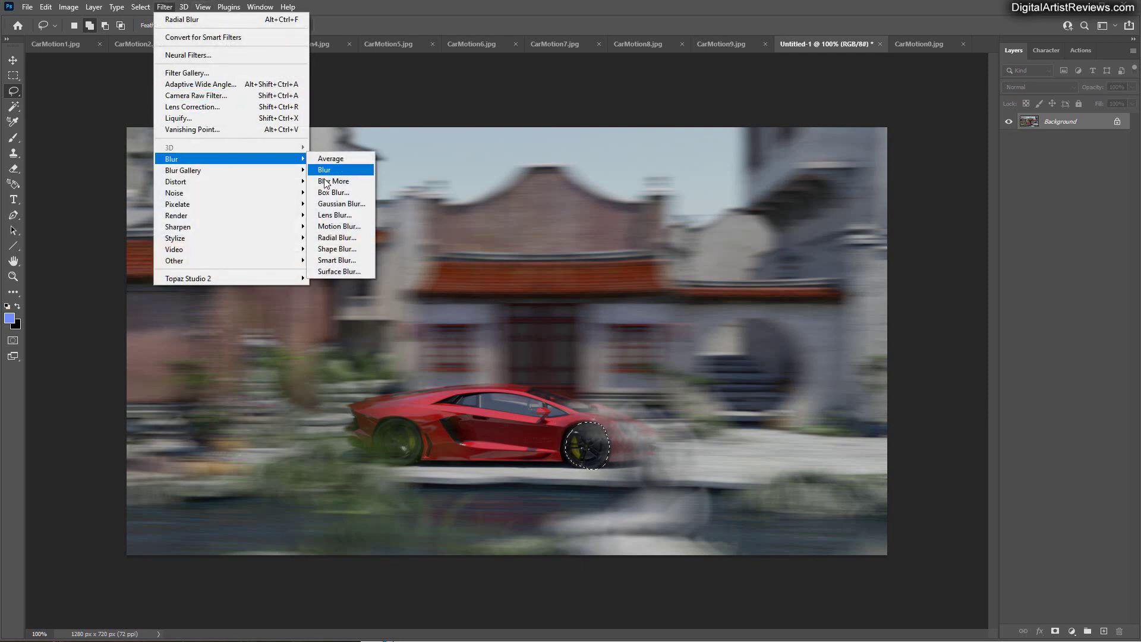
click(333, 238)
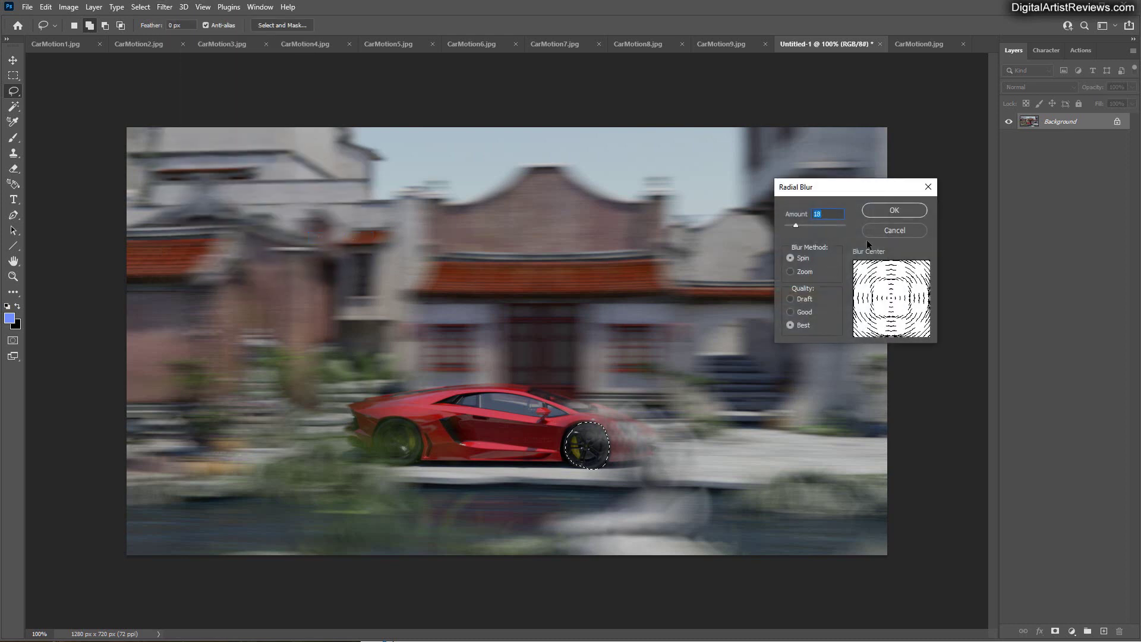
click(894, 211)
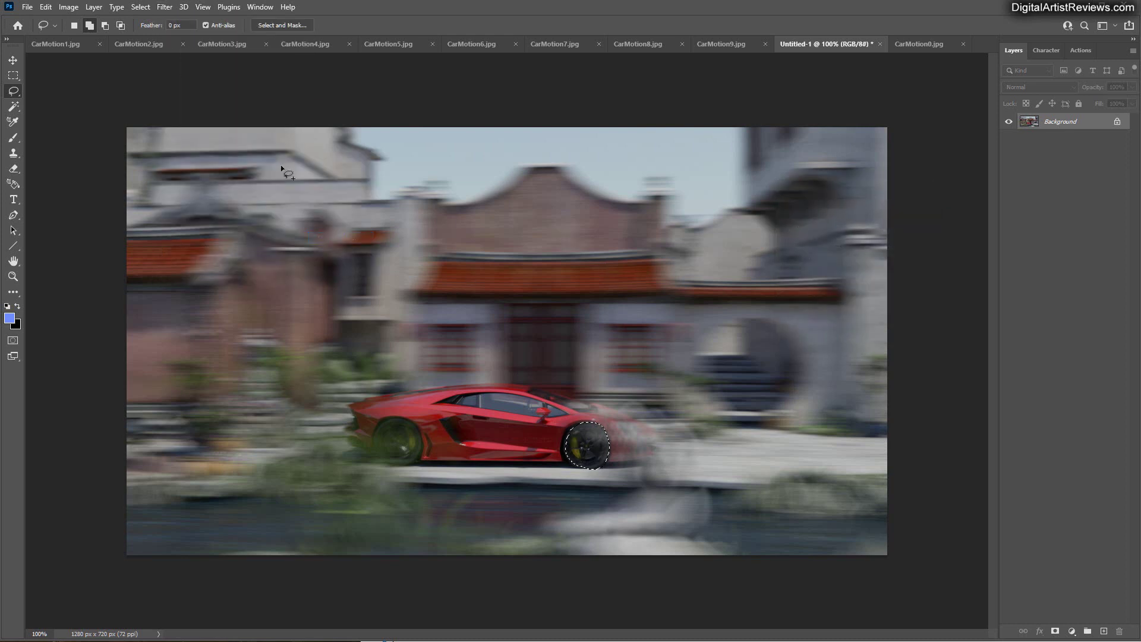
Deselect the wheel and close the saved FinalImage.psd document.
click(13, 76)
click(199, 196)
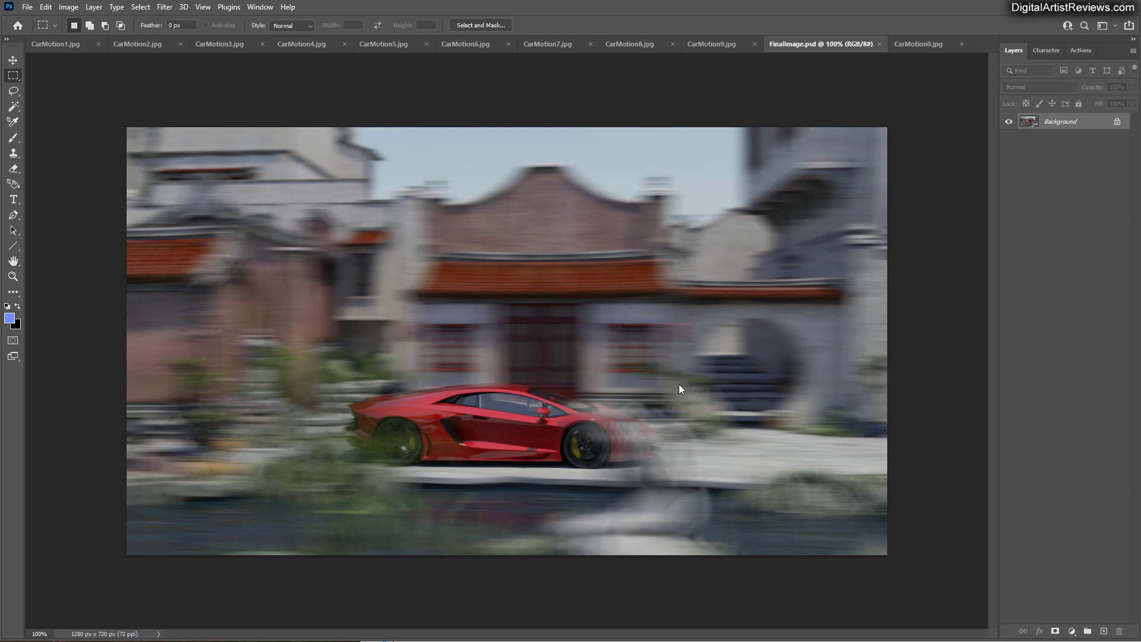
click(878, 43)
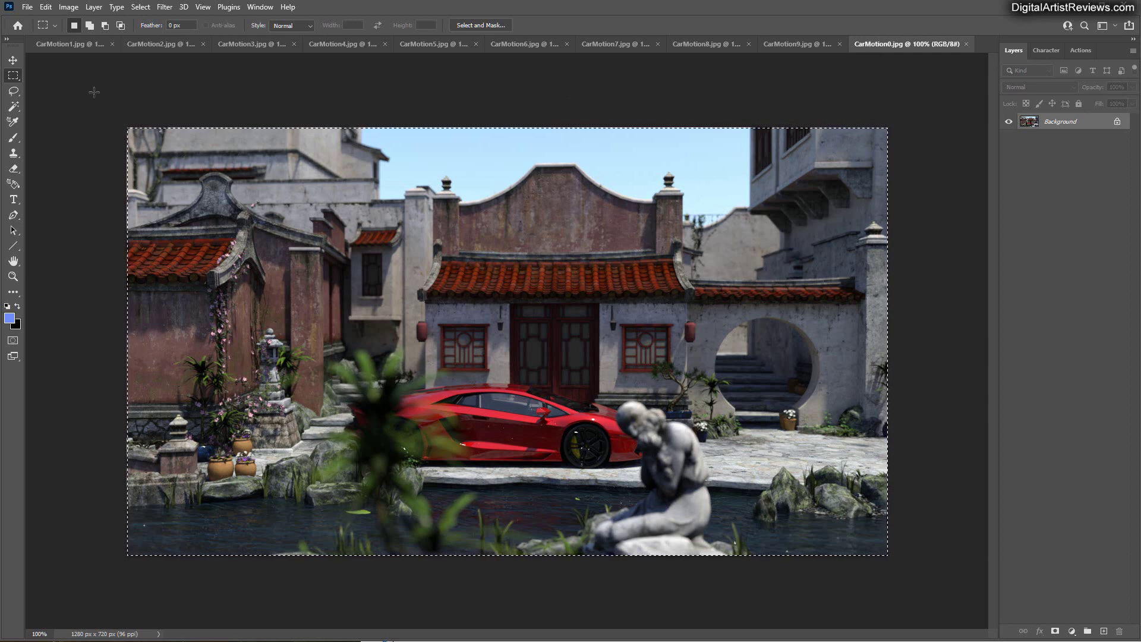
Paste the CarMotion1 frame into the composite as Layer 1 with lowered opacity.
click(49, 46)
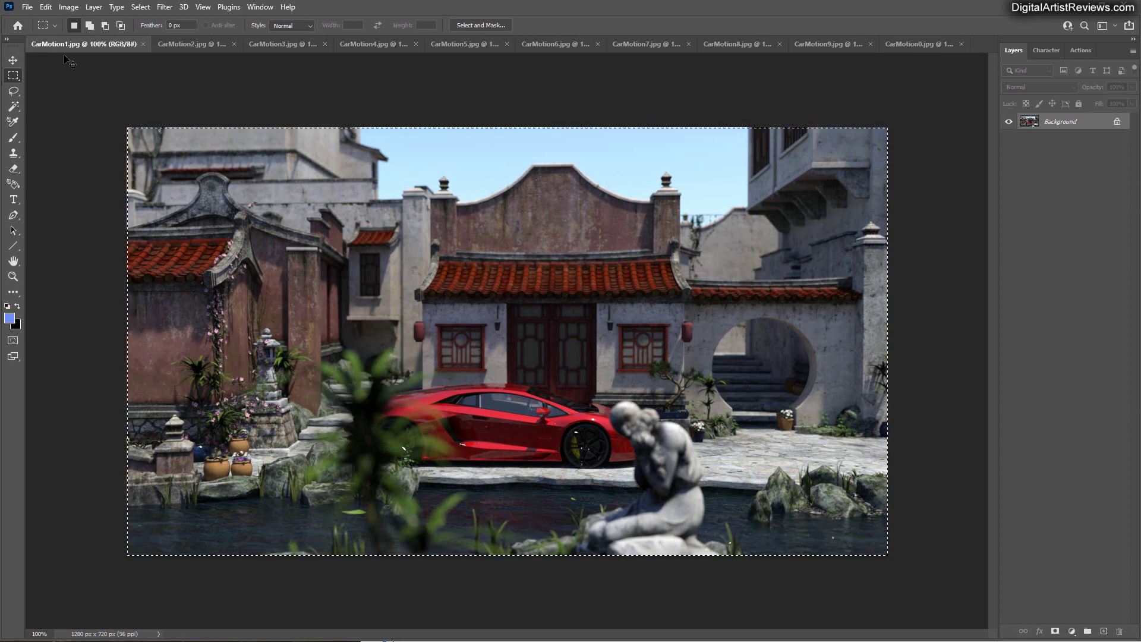
click(144, 44)
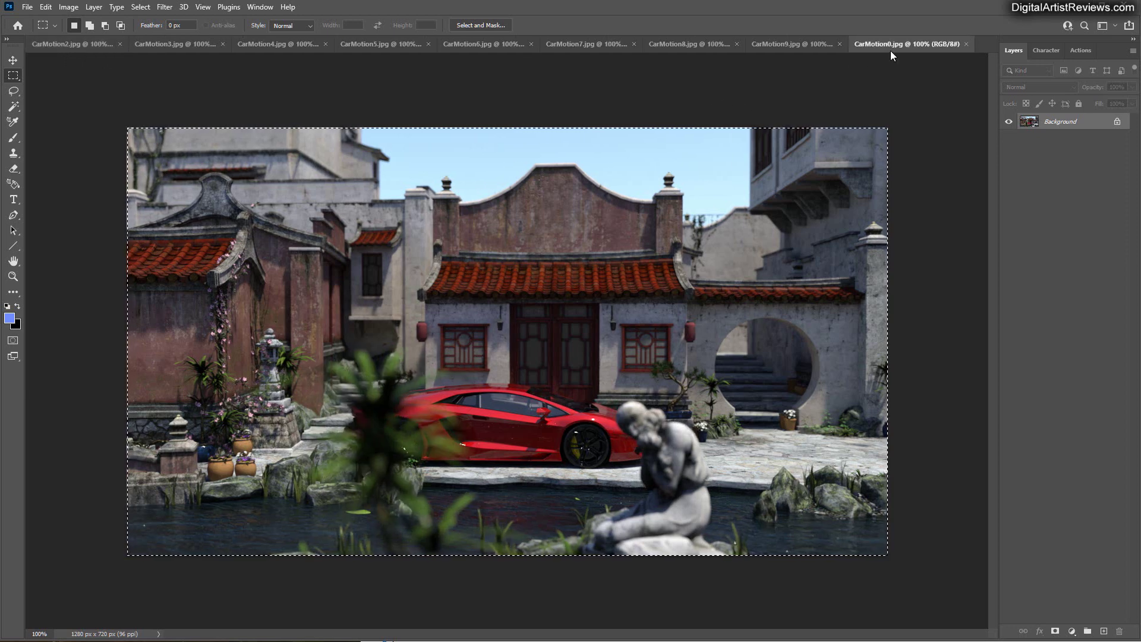
key(ctrl+v)
click(1132, 87)
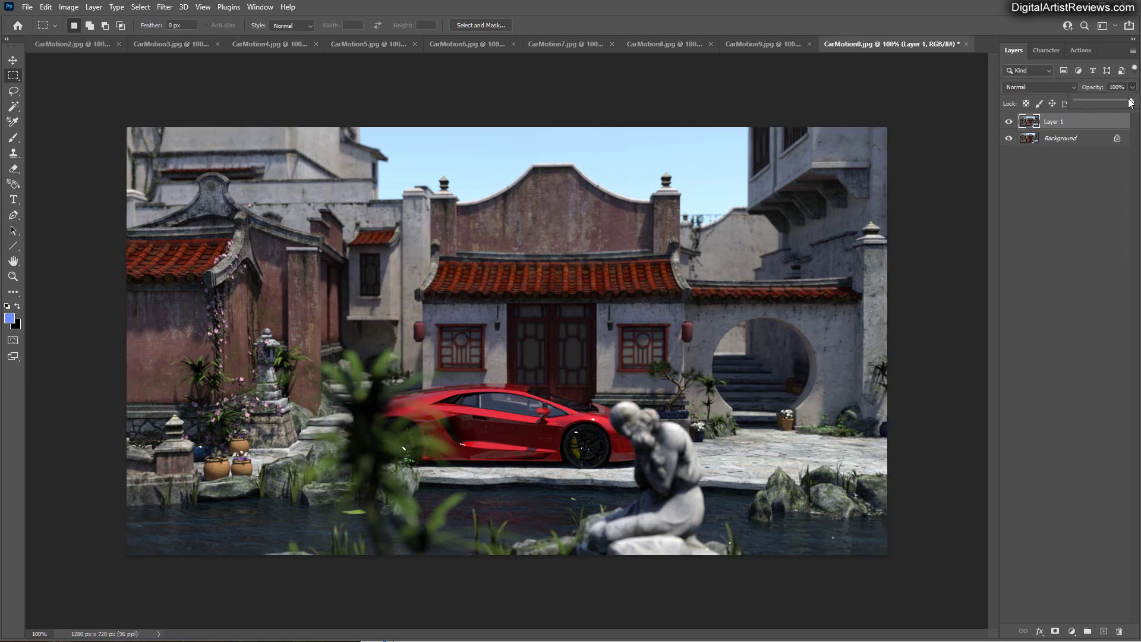
drag(1105, 102, 1105, 102)
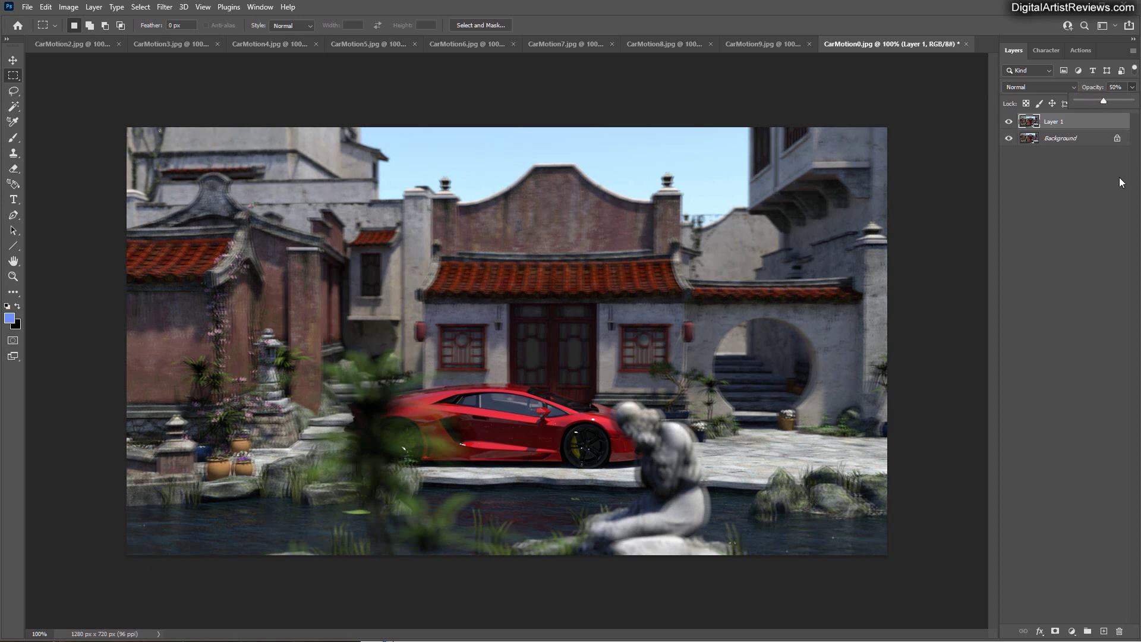
Add the CarMotion2 frame as Layer 2 at roughly half opacity.
click(75, 44)
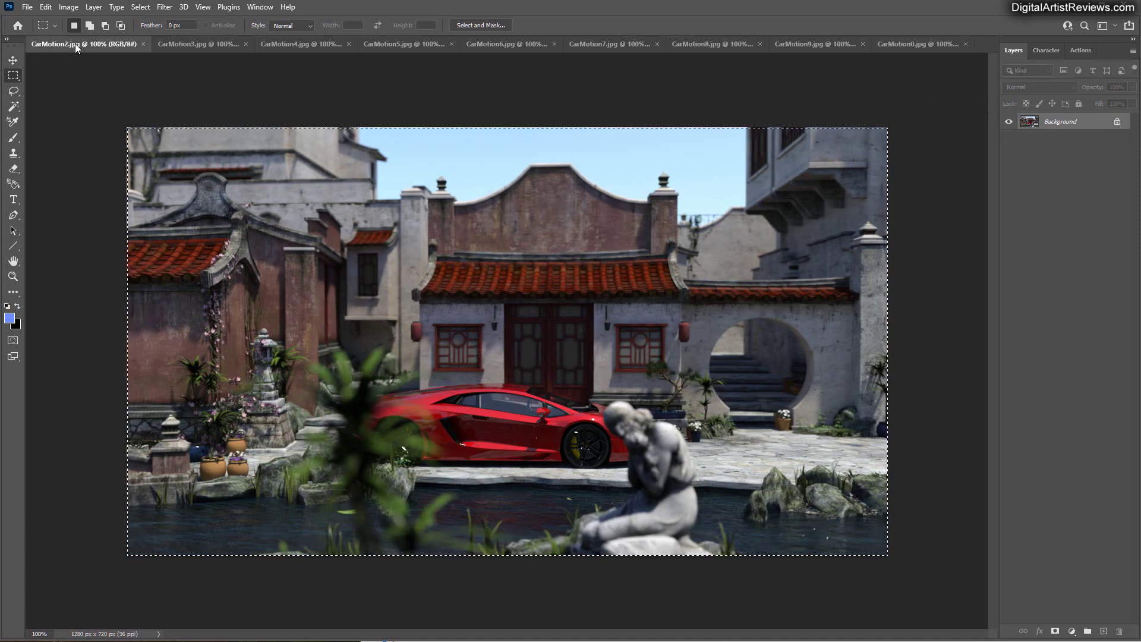
click(143, 44)
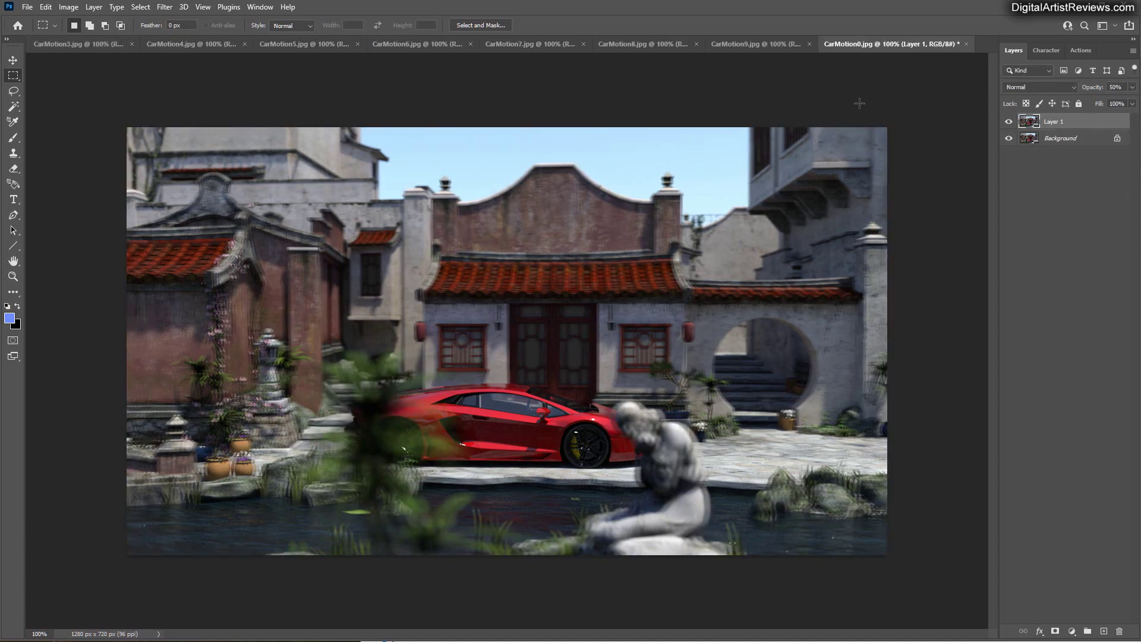
click(1132, 87)
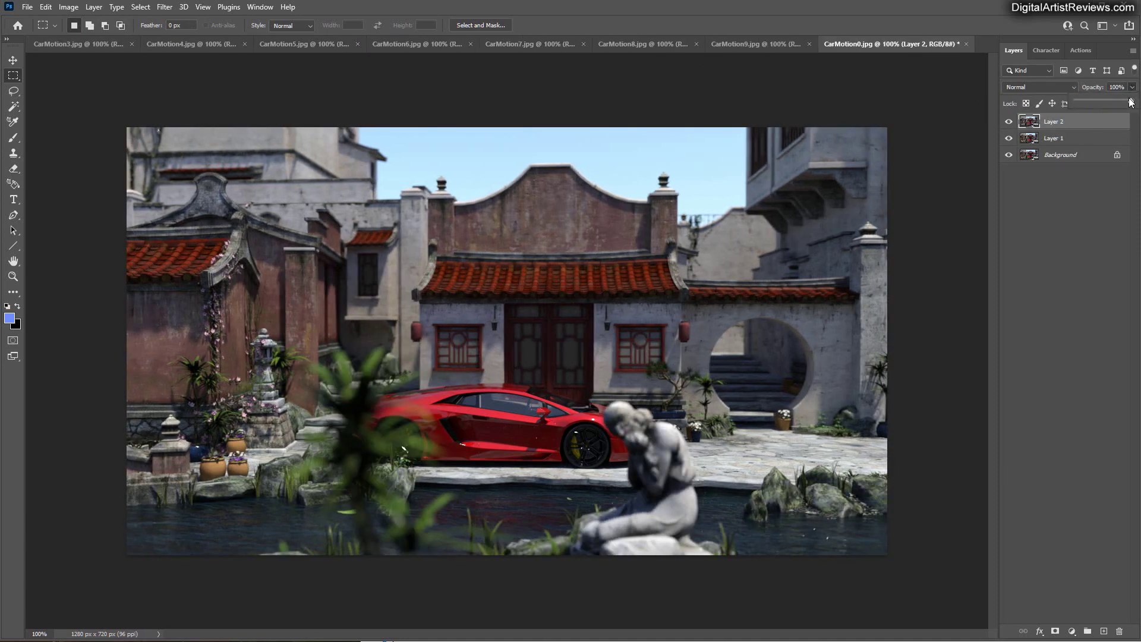
drag(1133, 101, 1102, 102)
Paste the CarMotion3 frame as Layer 3 at 12% opacity.
click(89, 44)
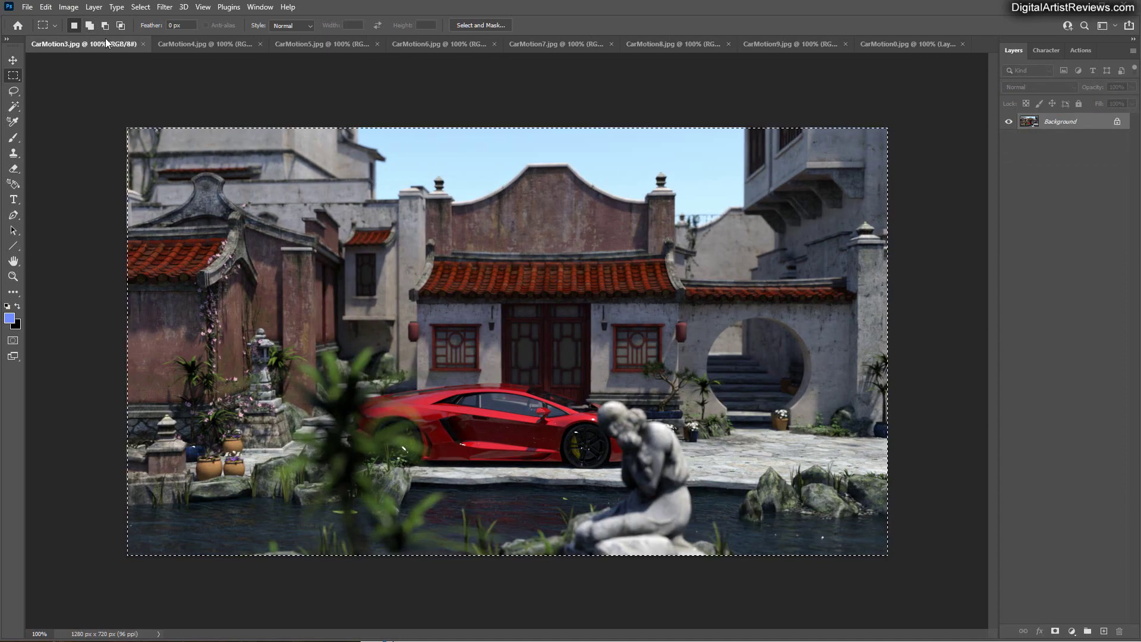
click(143, 44)
key(ctrl+v)
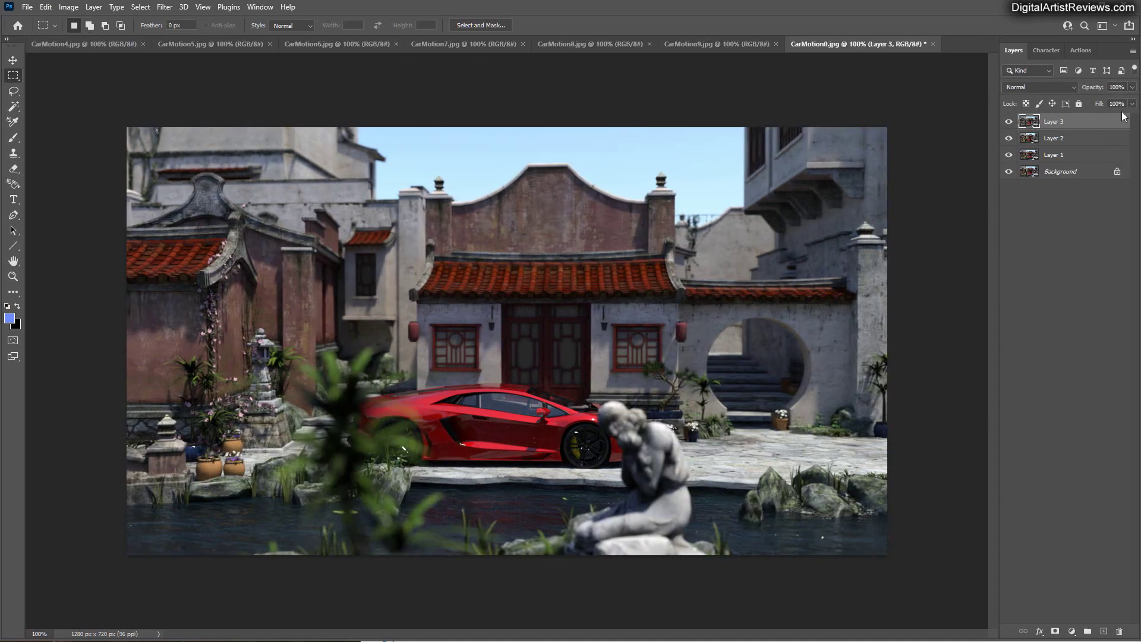
click(1132, 86)
drag(1133, 101, 1081, 98)
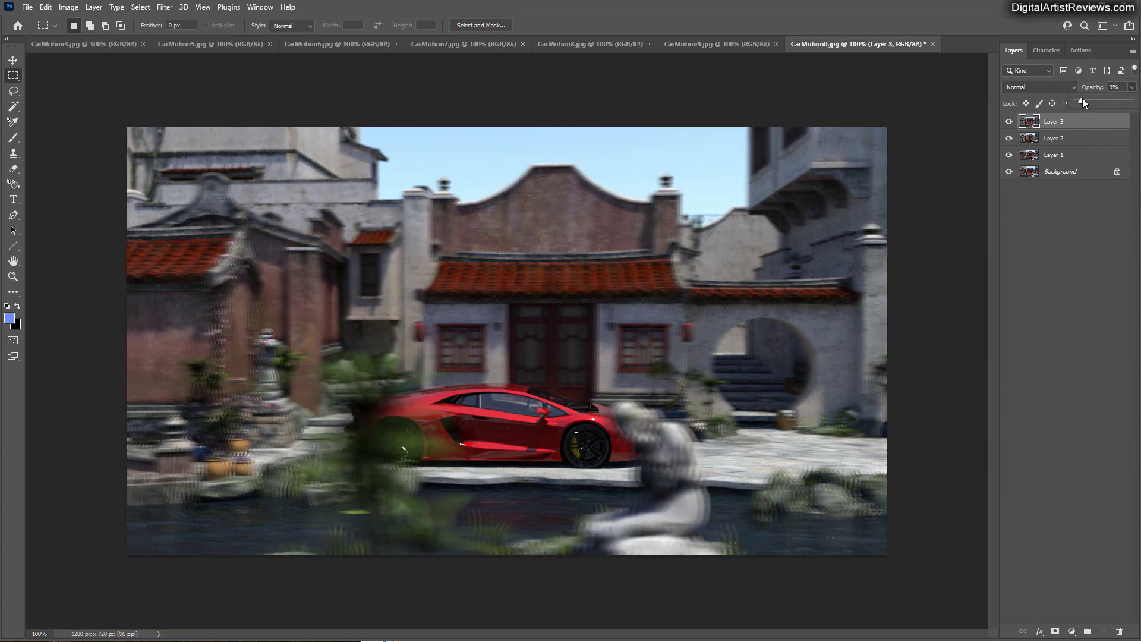
Paste the CarMotion4 frame as Layer 4 and set its opacity to 6%.
click(62, 43)
key(ctrl+a)
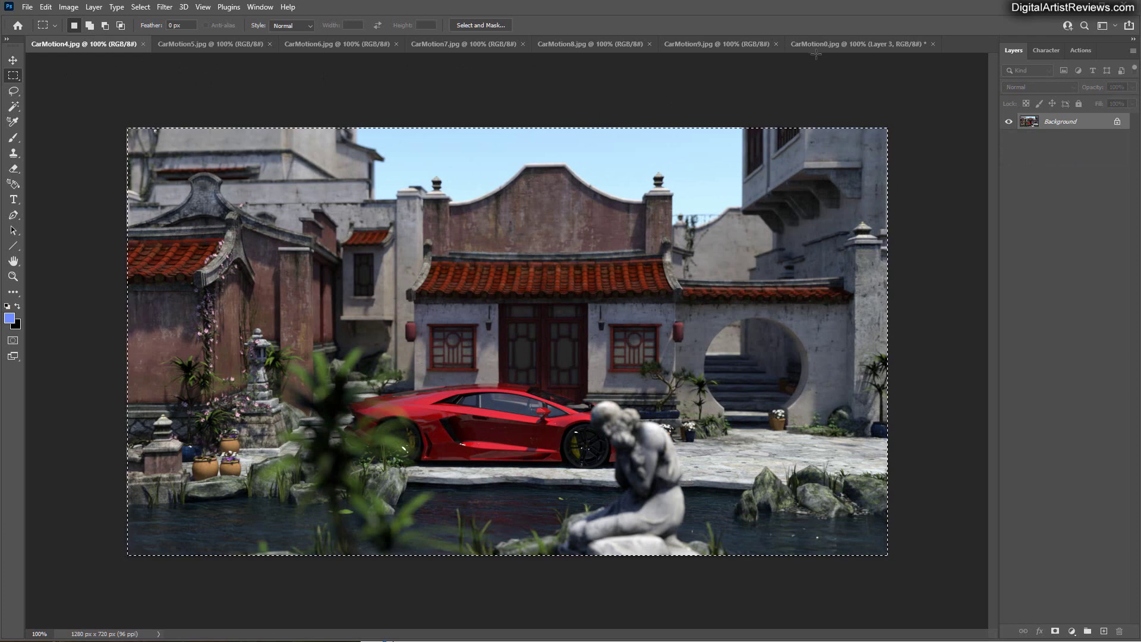
click(142, 44)
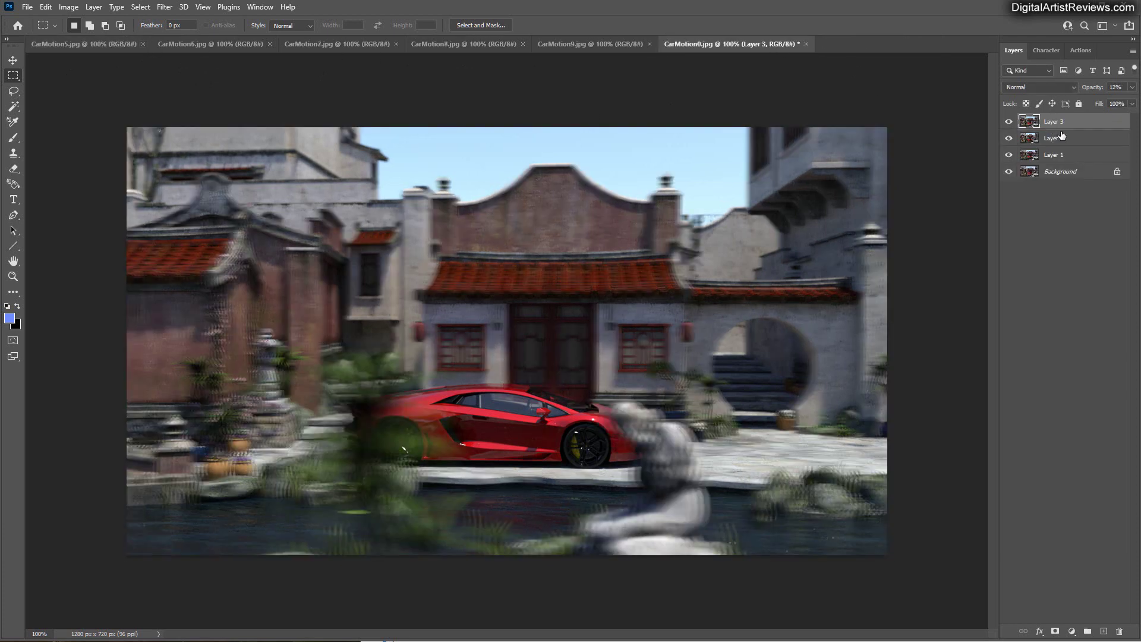
key(ctrl+v)
click(1132, 87)
drag(1132, 100, 1076, 100)
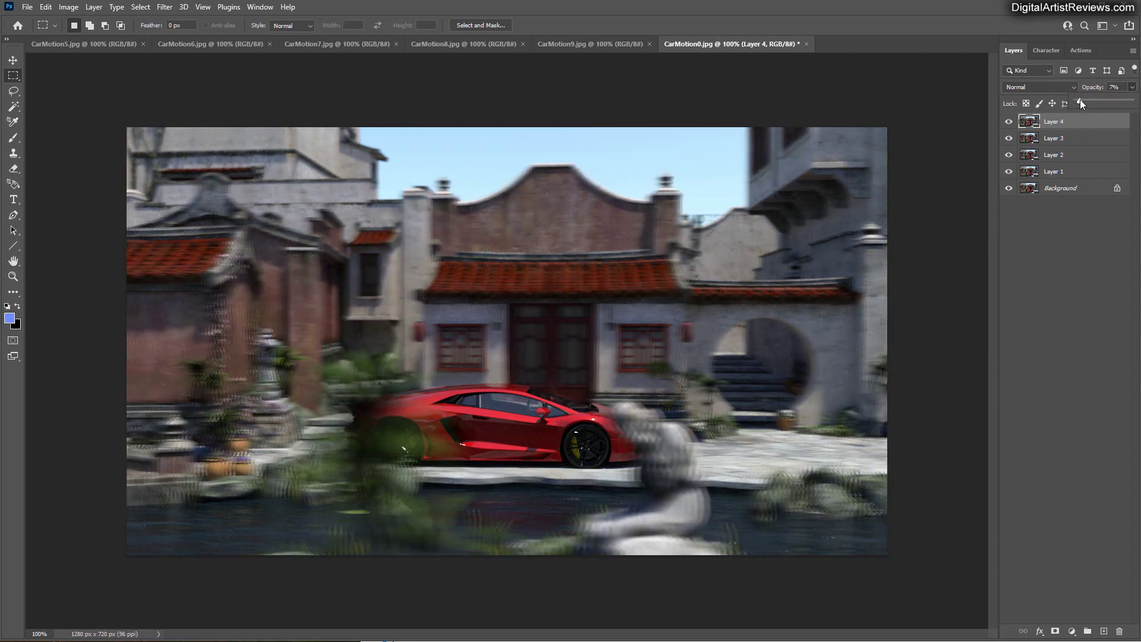
click(1114, 87)
text(6)
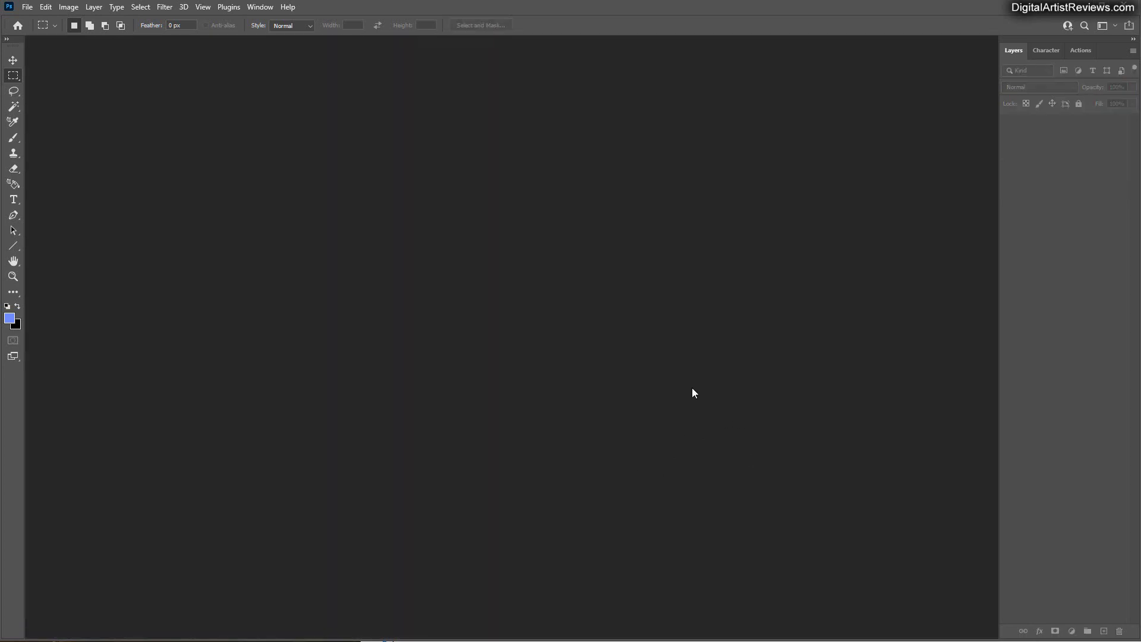
Load CarMotion0 through CarMotion9 as stacked layers using Load Files into Stack.
key(alt+Tab)
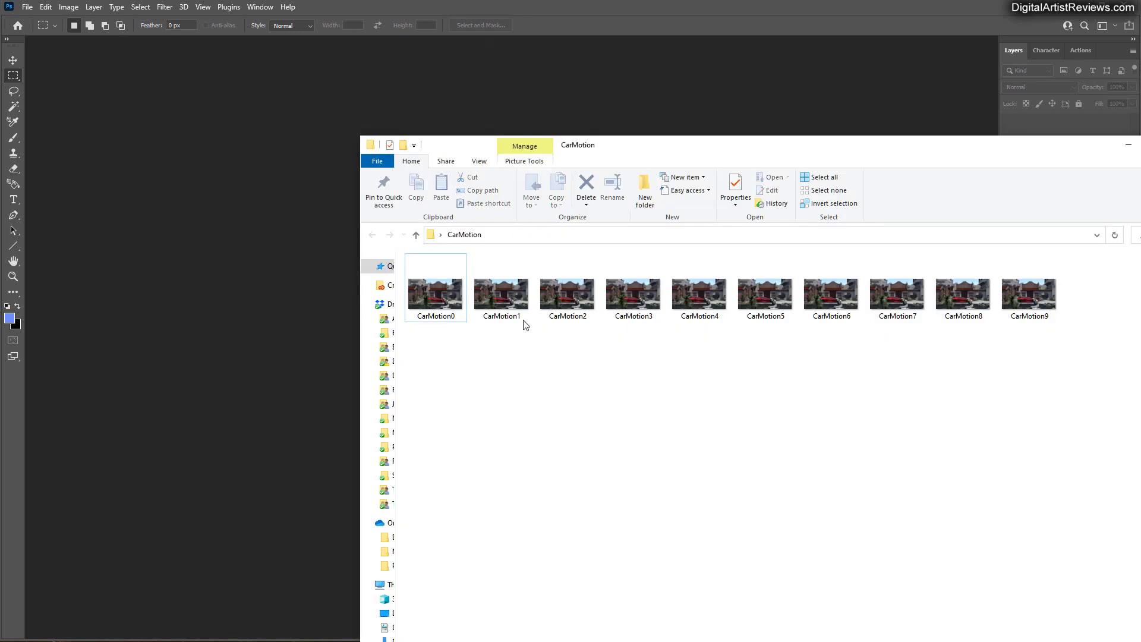
click(425, 7)
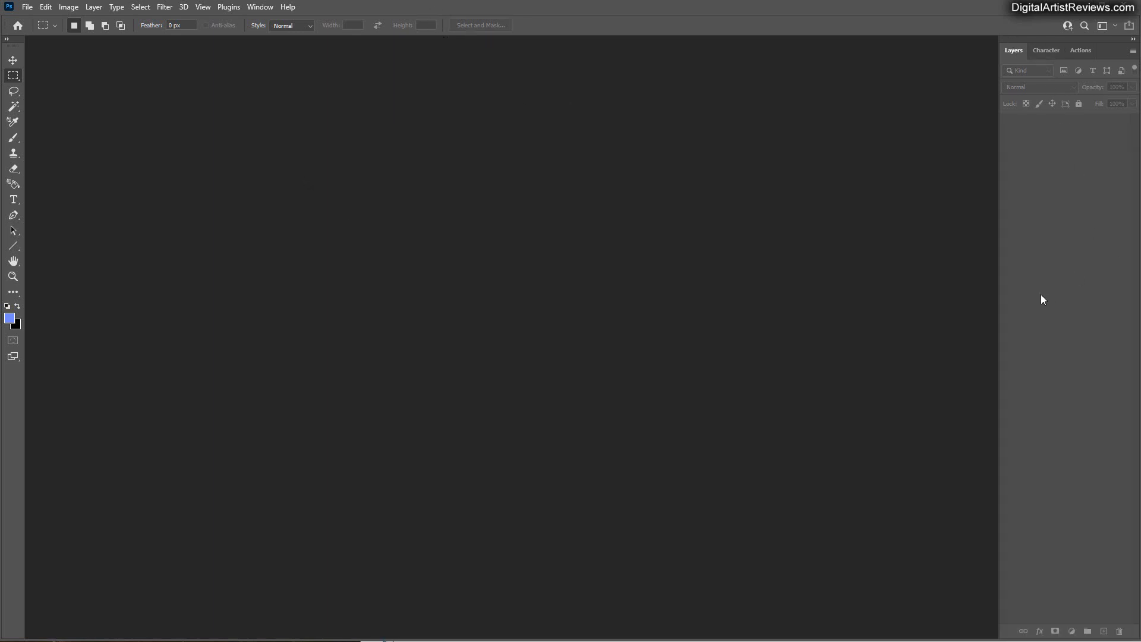
click(28, 7)
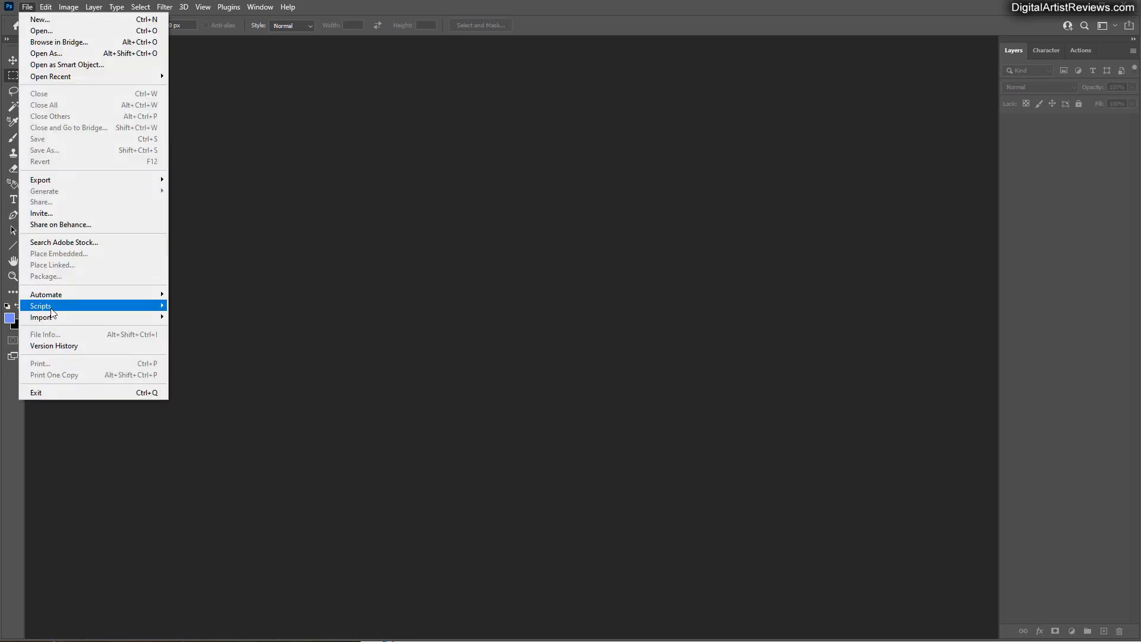
mouse_move(51, 310)
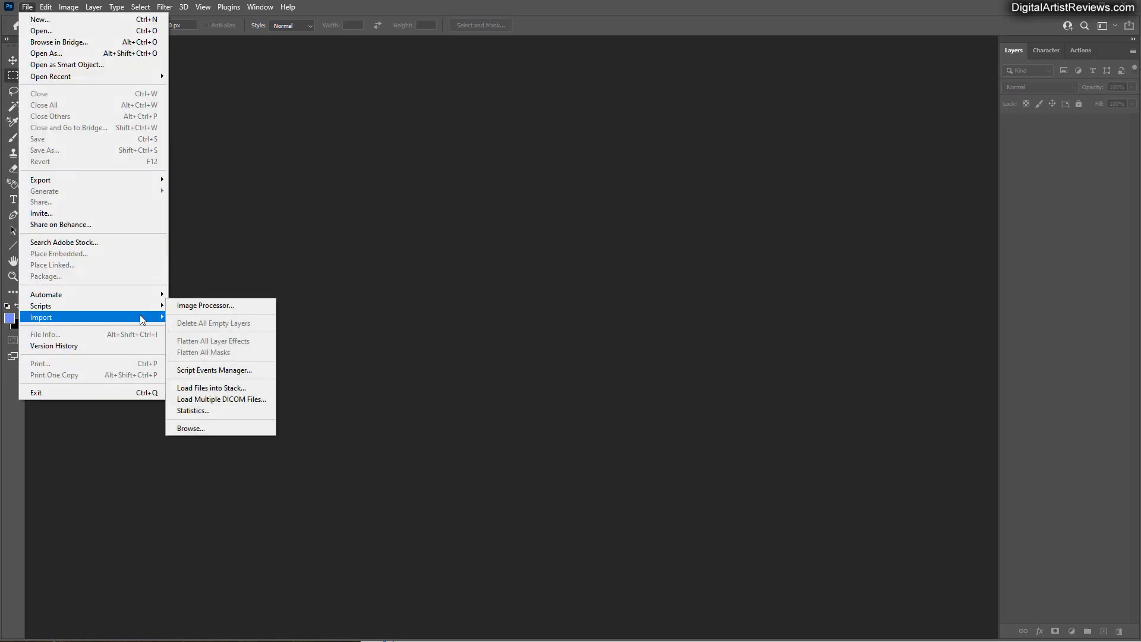
click(198, 389)
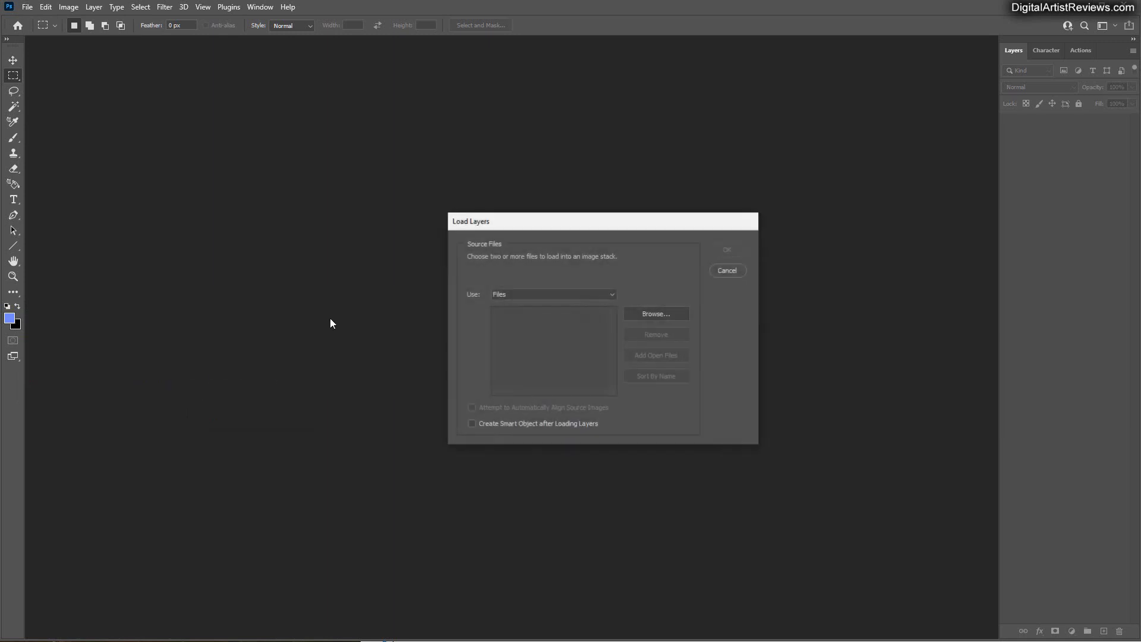
click(655, 314)
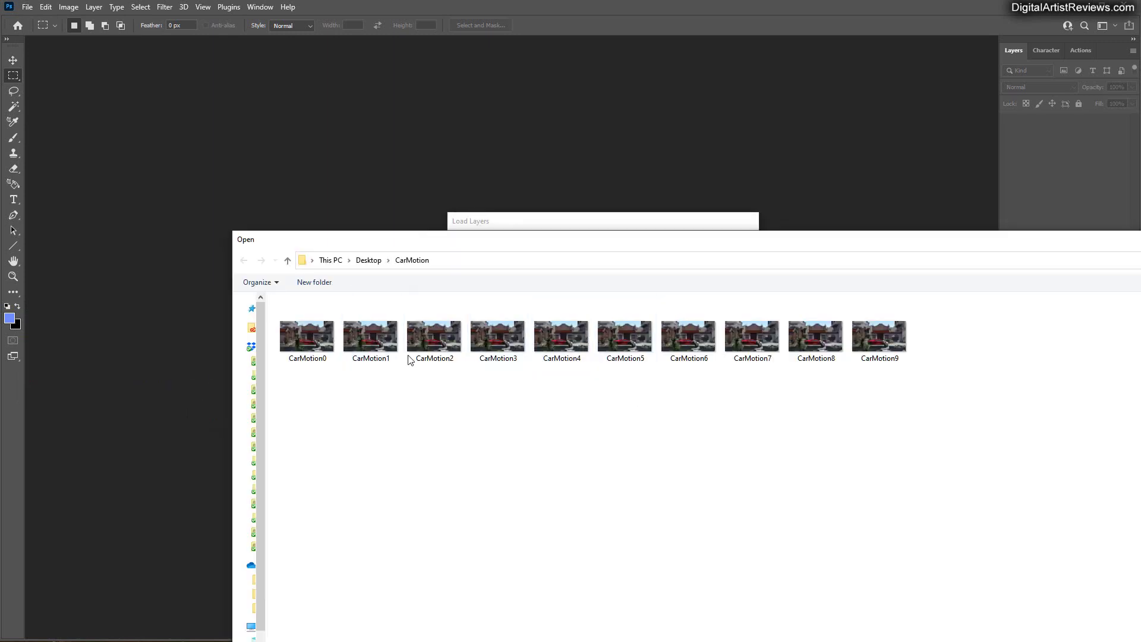
click(319, 341)
shift+click(878, 337)
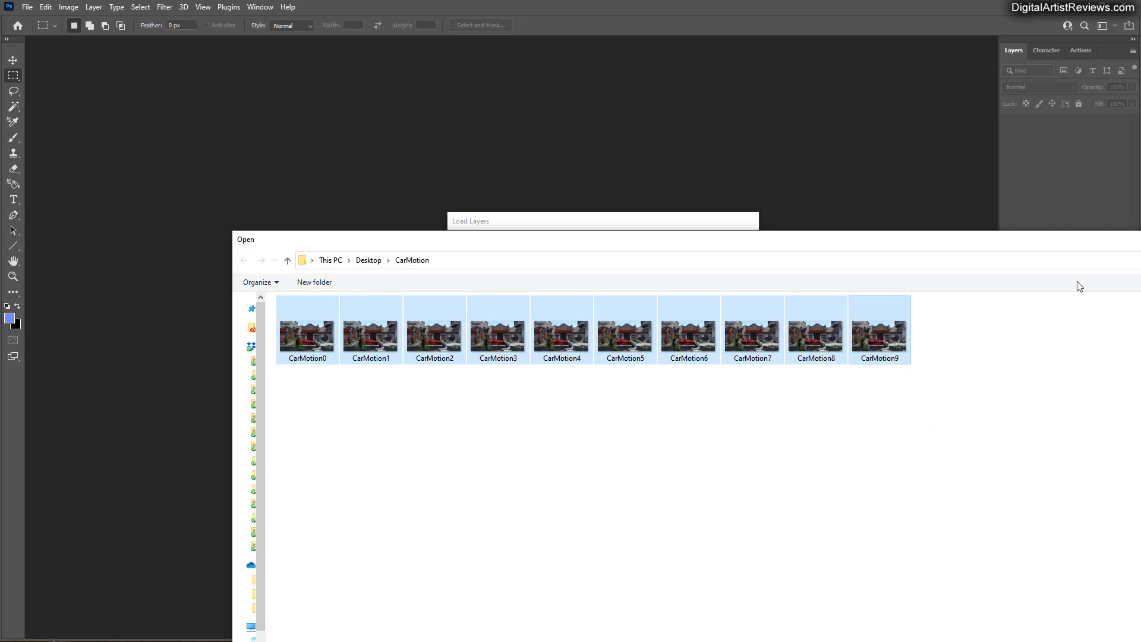
double_click(1032, 239)
click(1064, 622)
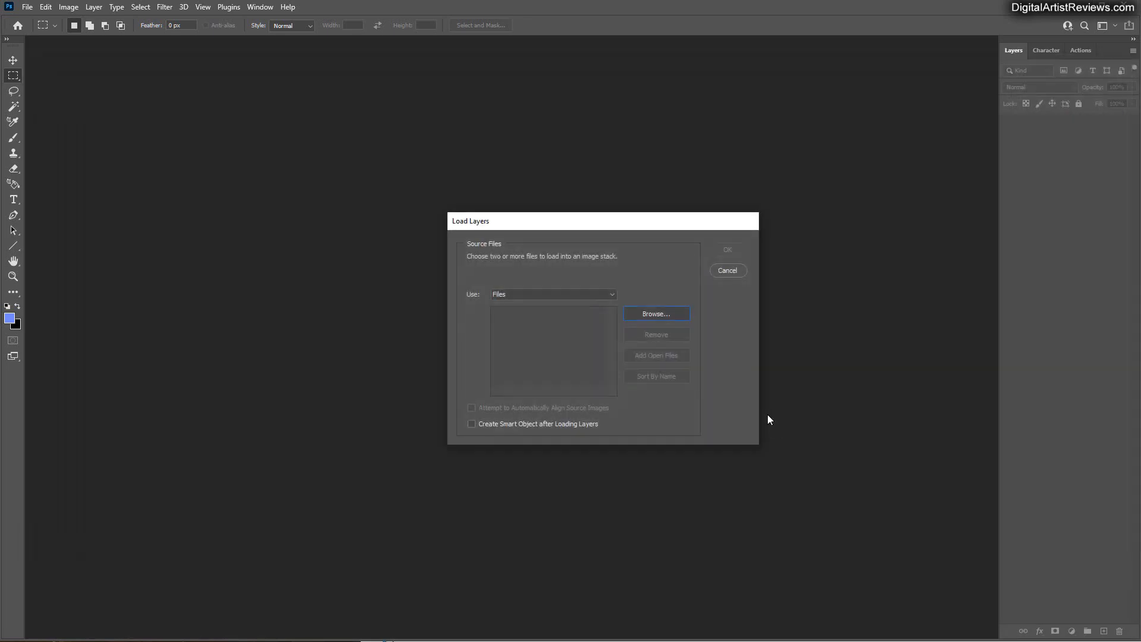
click(734, 250)
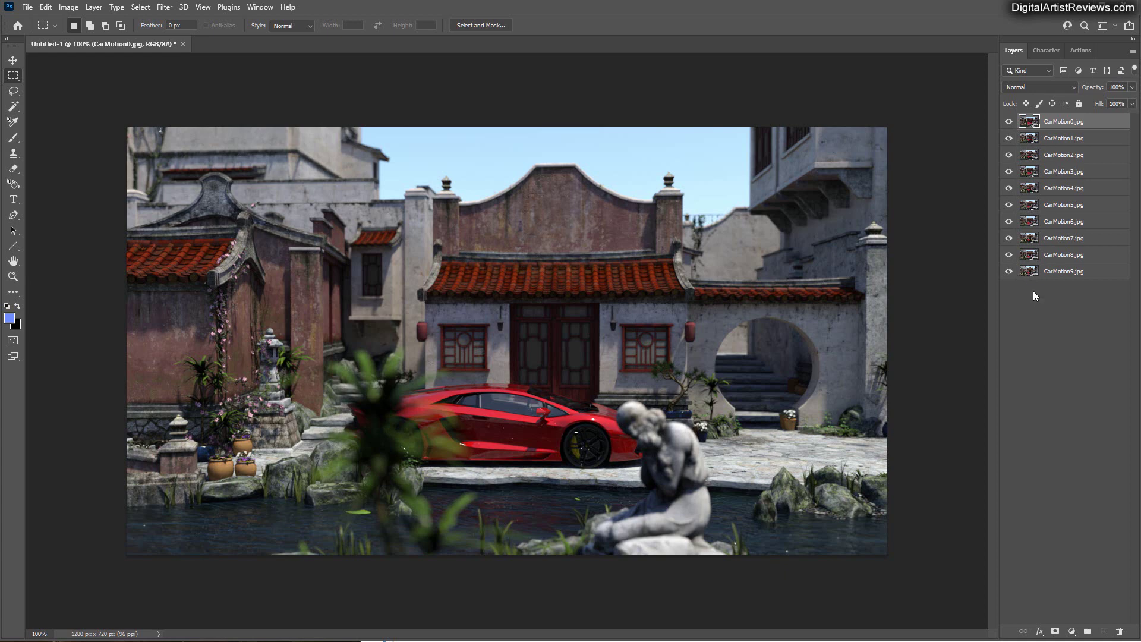
Create a new Layer 1 beneath the CarMotion9.jpg layer.
click(1022, 275)
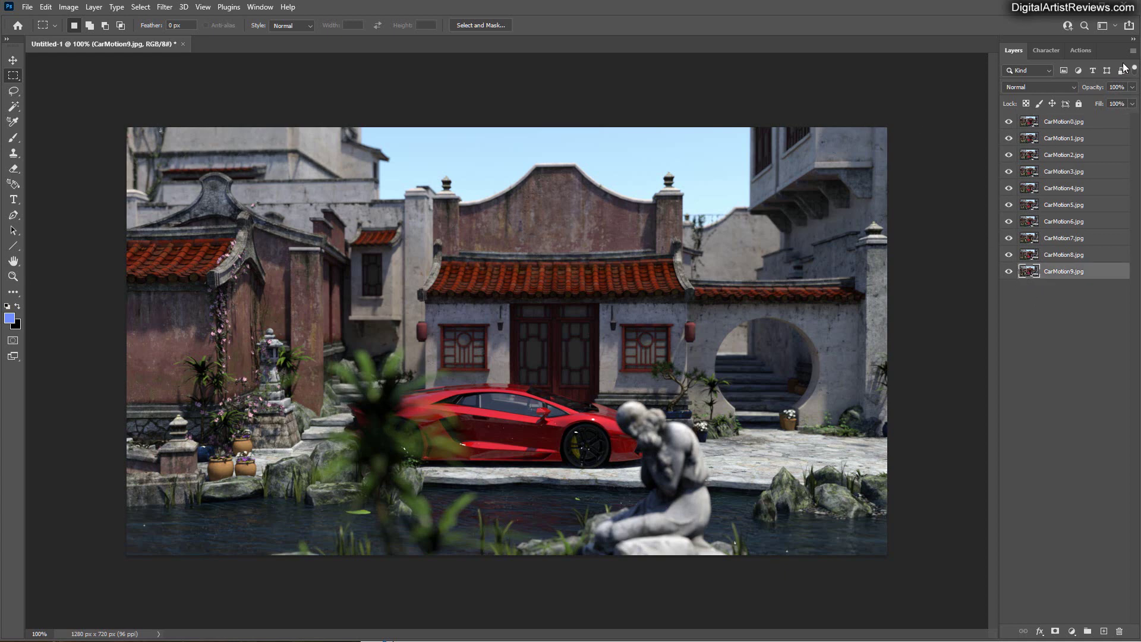
key(ctrl+shift+n)
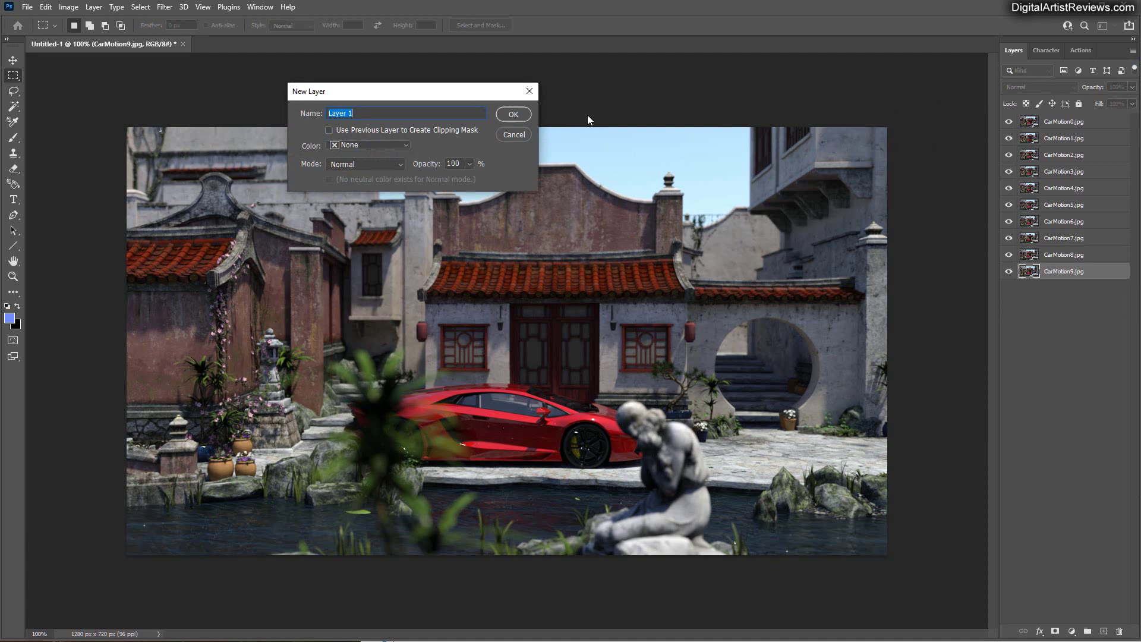
click(513, 114)
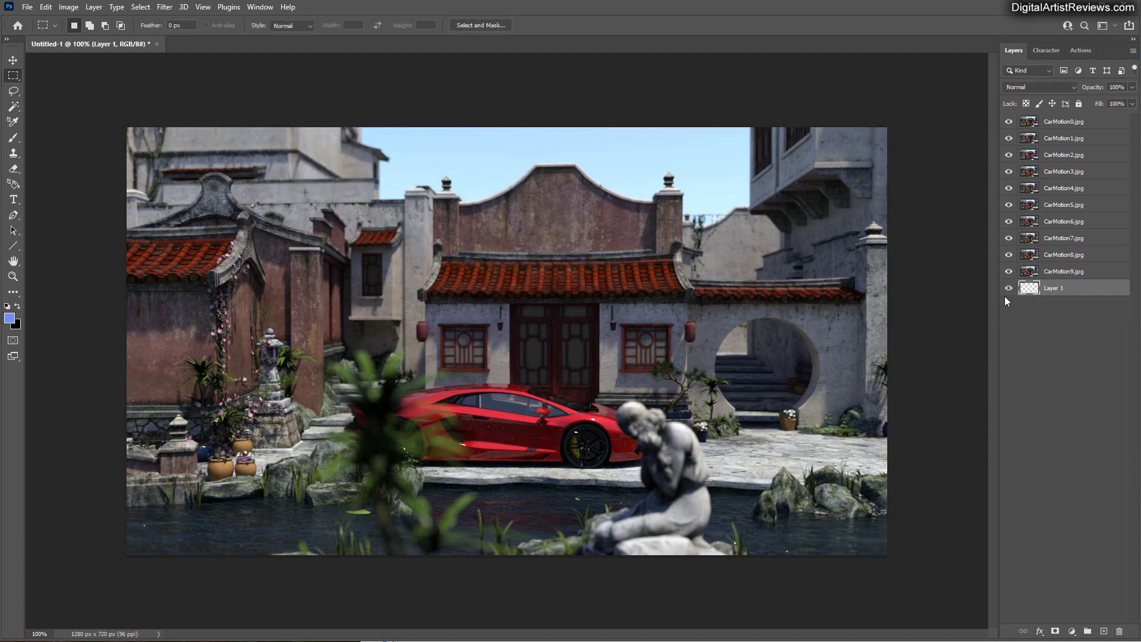
Fill Layer 1 with solid black using the Paint Bucket.
click(17, 306)
key(i)
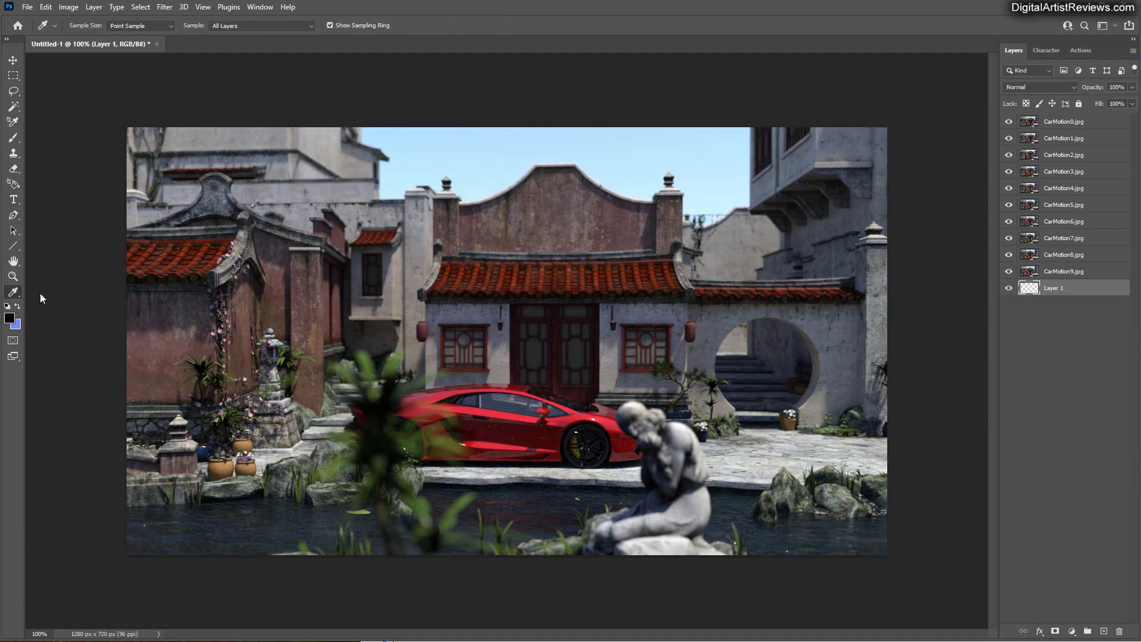
right_click(13, 291)
click(65, 601)
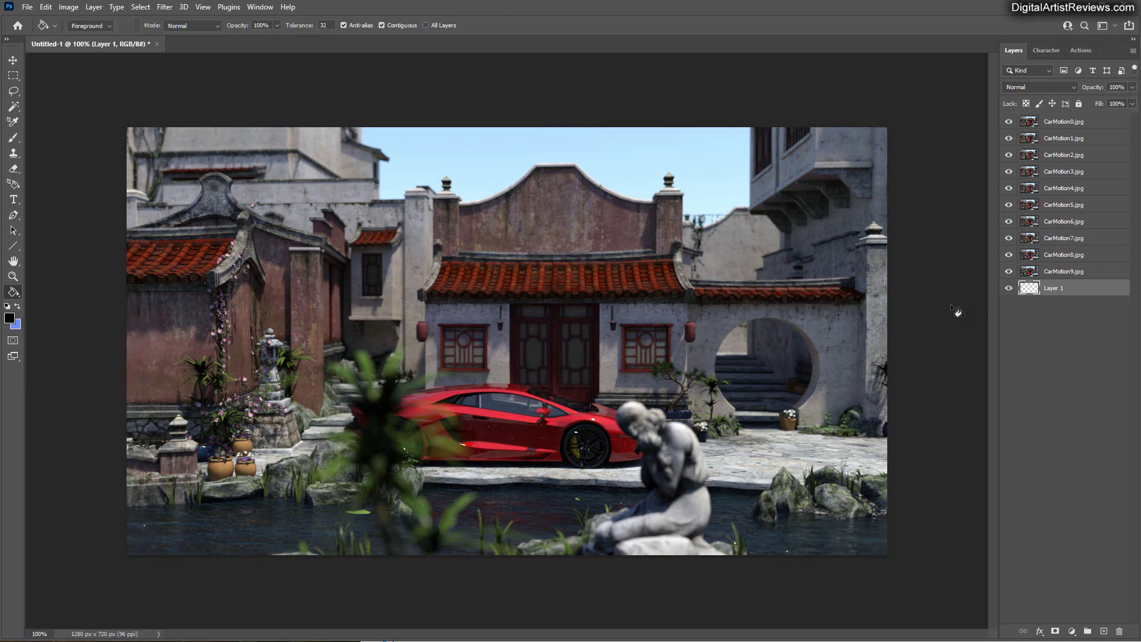
click(333, 277)
key(m)
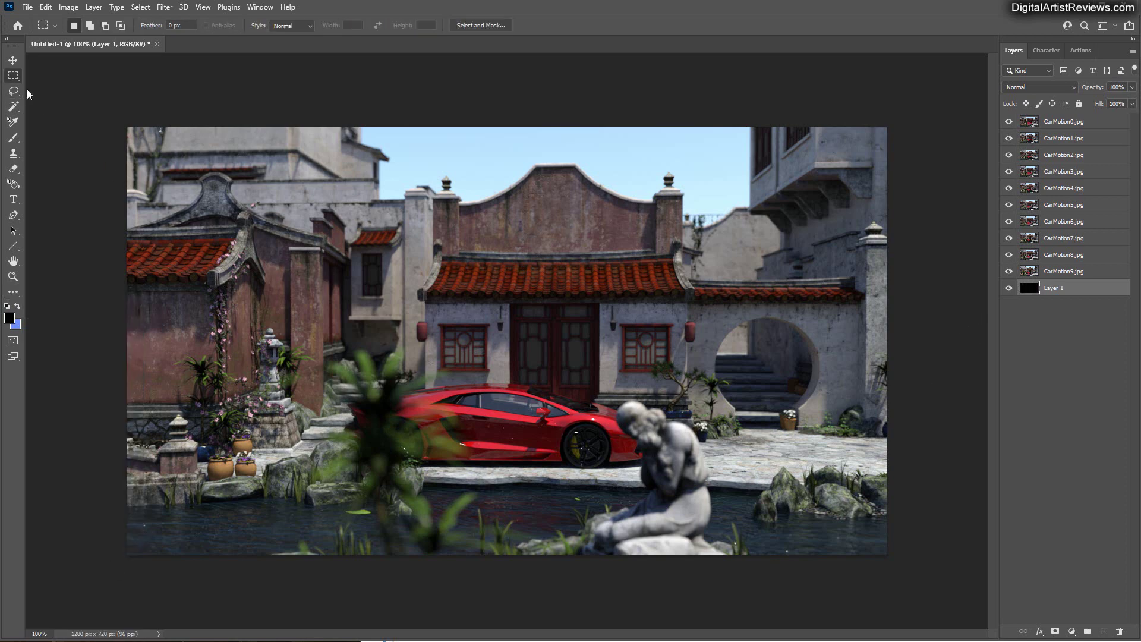